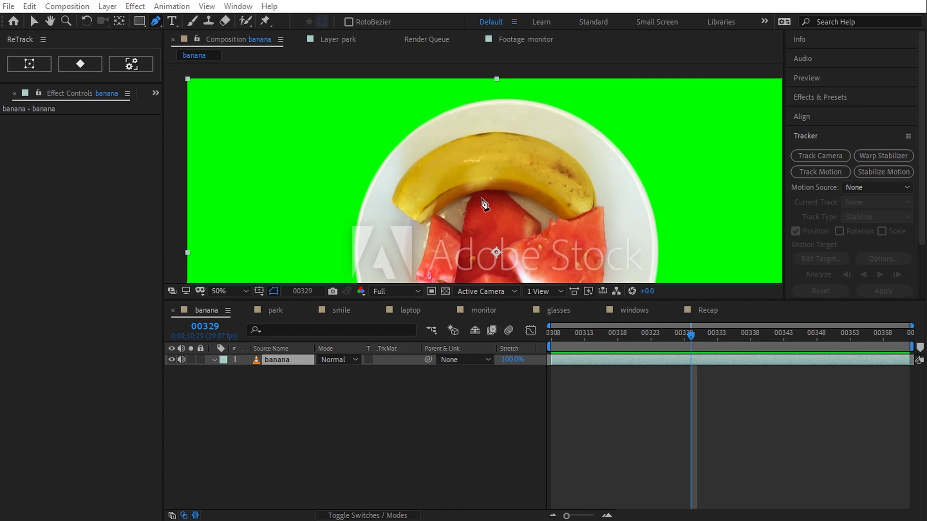
Preview the shot, step back one frame, and Pen-draw a three-point mask along the banana.
{"action": "left_click", "coordinate": [695, 338]}
{"action": "key", "text": "space"}
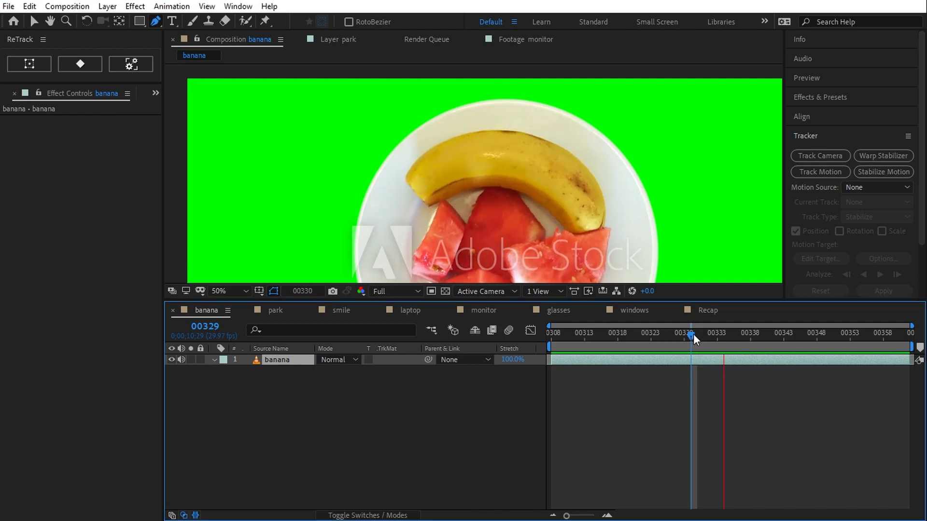
{"action": "key", "text": "space"}
{"action": "key", "text": "Page_Up"}
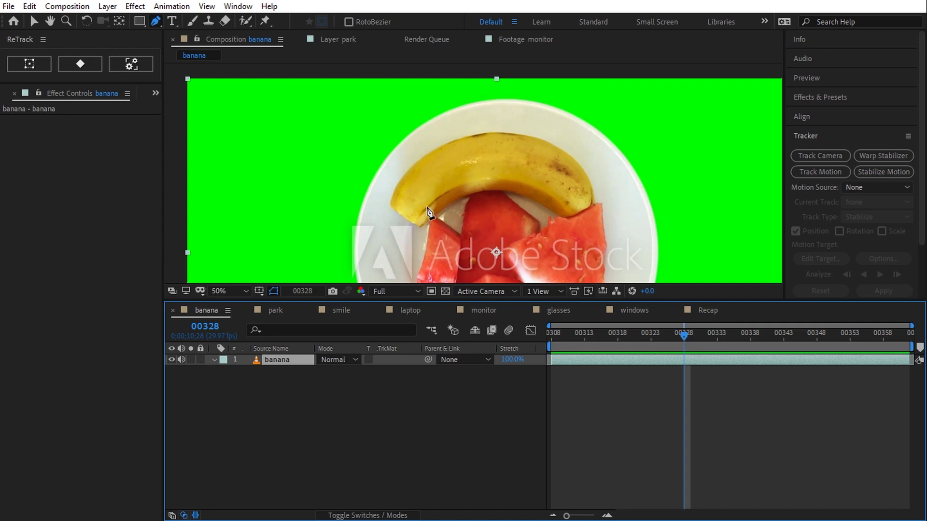
{"action": "left_click", "coordinate": [427, 207]}
{"action": "left_click", "coordinate": [478, 135]}
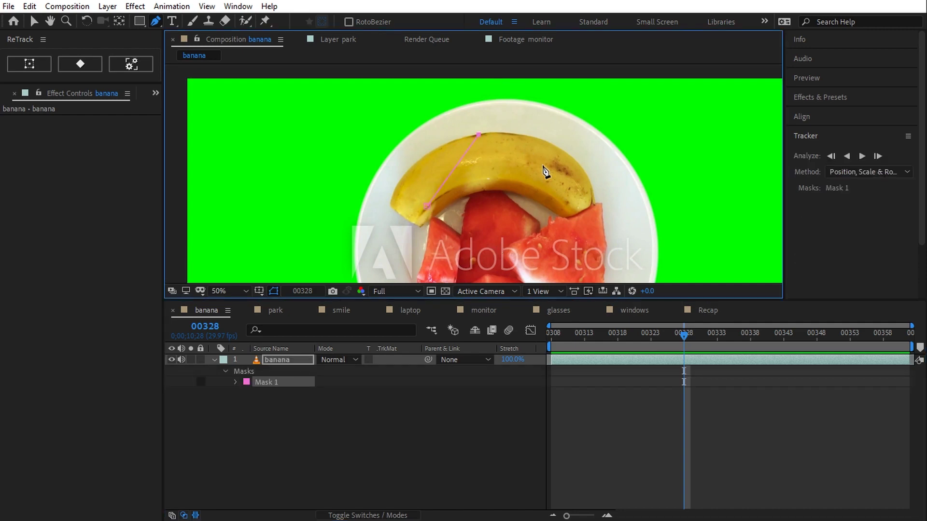
{"action": "left_click", "coordinate": [568, 170]}
Set the Mask 1 colour to blue.
{"action": "left_click", "coordinate": [246, 381]}
{"action": "left_click", "coordinate": [577, 483]}
{"action": "left_click", "coordinate": [678, 459]}
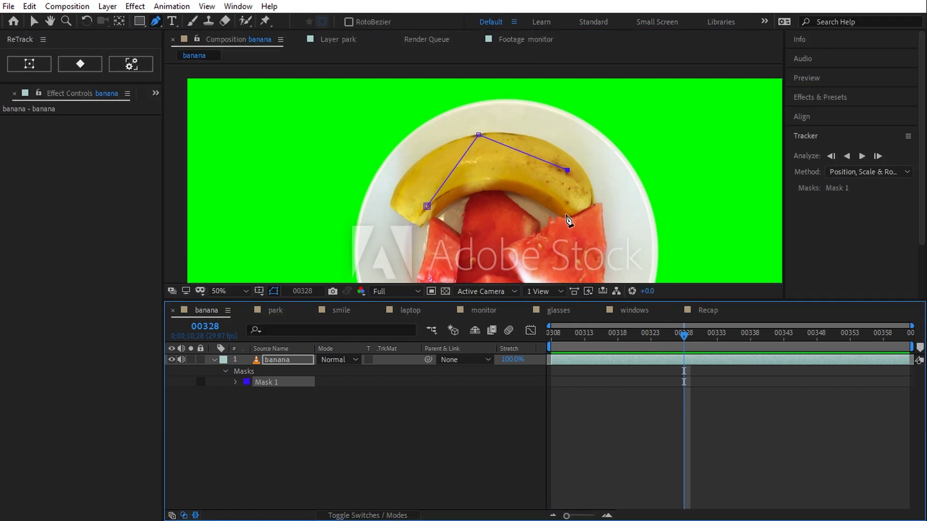
Track Mask 1 forward and backward with Position, Scale & Rotation, then check frame 00329.
{"action": "left_click", "coordinate": [864, 172]}
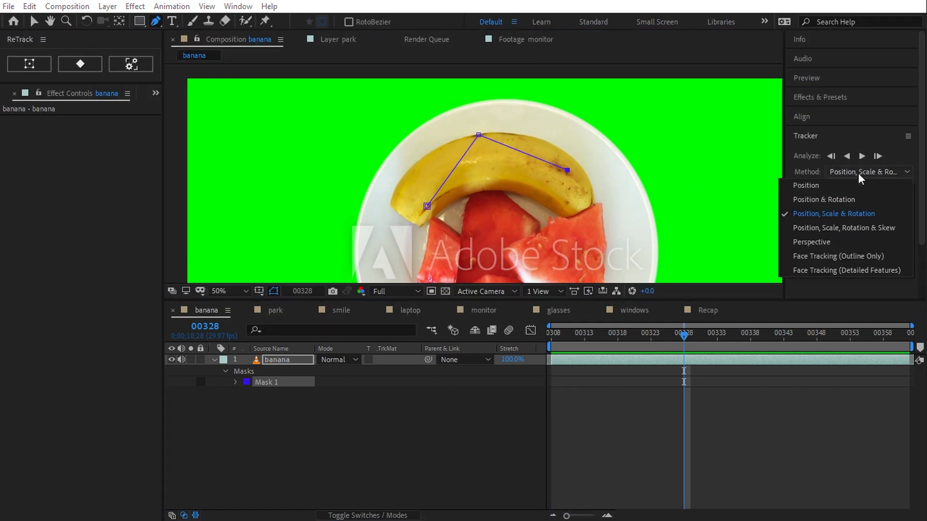
{"action": "left_click", "coordinate": [840, 215]}
{"action": "left_click", "coordinate": [862, 155]}
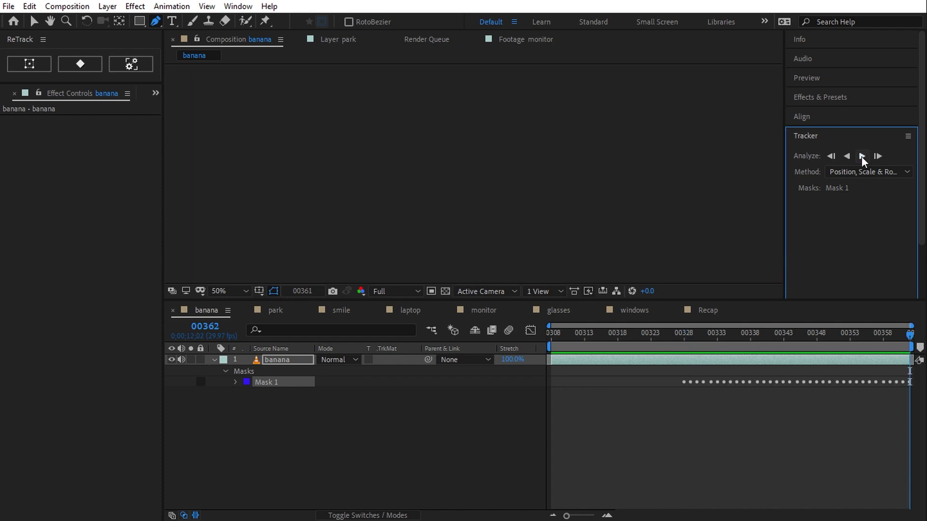
{"action": "left_click", "coordinate": [847, 156]}
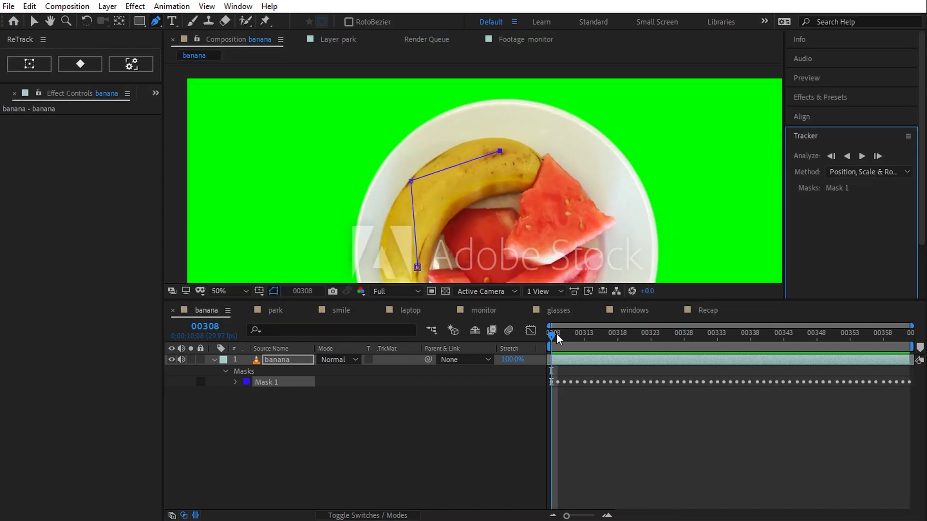
{"action": "left_click_drag", "start_coordinate": [558, 338], "coordinate": [691, 333]}
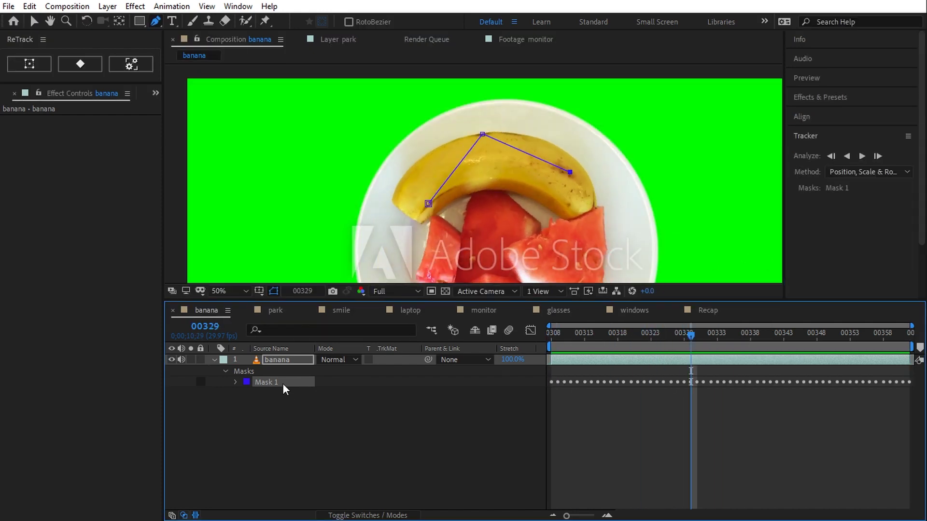
Launch ReTrack setup for the layer and move the Retrack dialog over the viewer.
{"action": "left_click", "coordinate": [29, 63]}
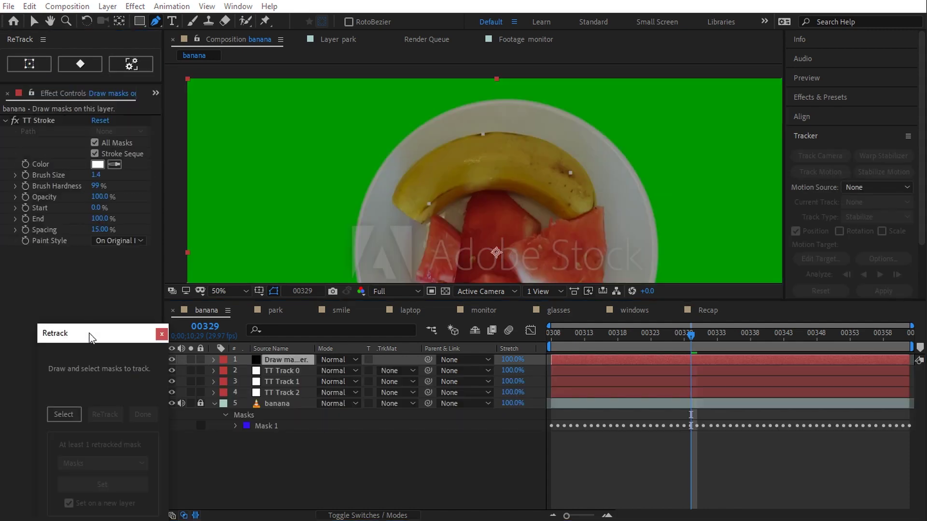
{"action": "left_click_drag", "start_coordinate": [91, 334], "coordinate": [216, 116]}
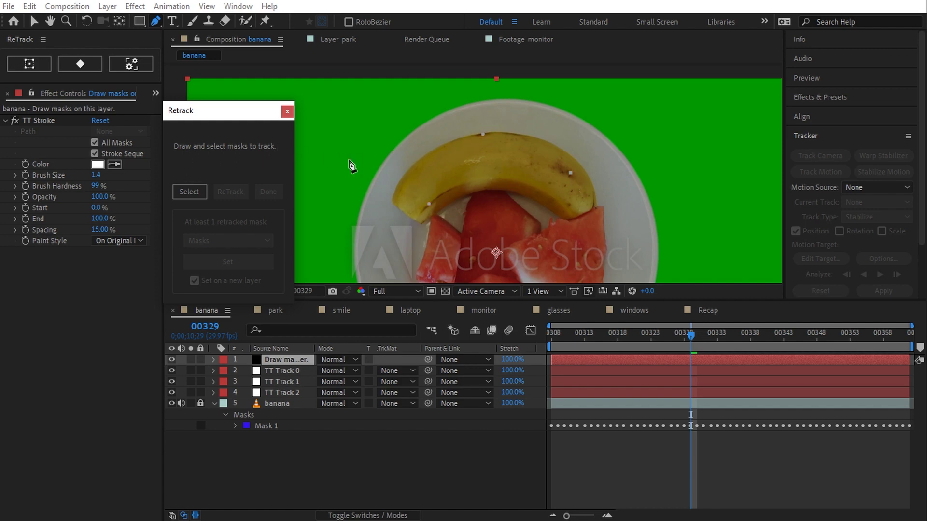
{"action": "left_click_drag", "start_coordinate": [411, 302], "coordinate": [404, 351]}
Pen-draw a closed outline around the whole banana, from stem to tip.
{"action": "left_click", "coordinate": [319, 269]}
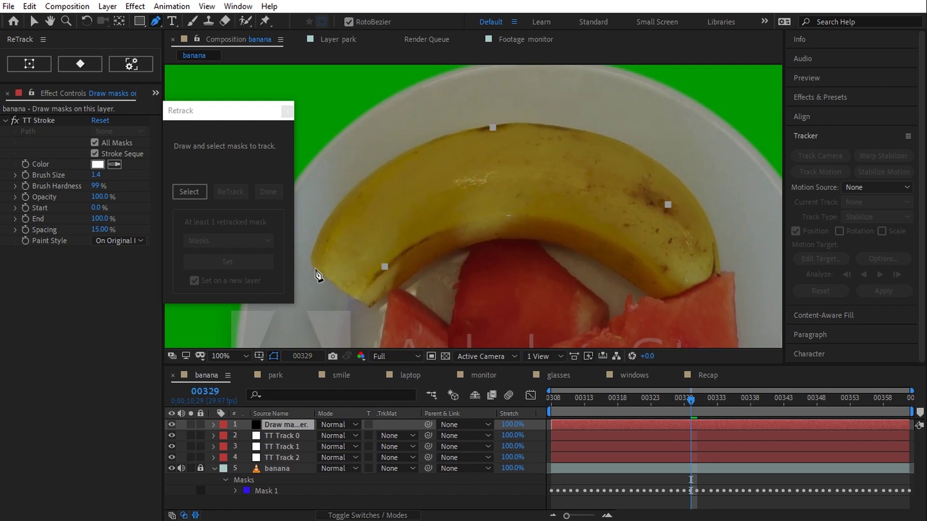
{"action": "left_click", "coordinate": [317, 240]}
{"action": "left_click", "coordinate": [420, 142]}
{"action": "left_click", "coordinate": [515, 124]}
{"action": "left_click", "coordinate": [642, 151]}
{"action": "left_click", "coordinate": [715, 231]}
{"action": "left_click", "coordinate": [722, 266]}
{"action": "left_click", "coordinate": [639, 287]}
{"action": "left_click", "coordinate": [571, 250]}
{"action": "left_click", "coordinate": [515, 239]}
{"action": "left_click", "coordinate": [442, 257]}
{"action": "left_click", "coordinate": [382, 300]}
{"action": "left_click", "coordinate": [370, 308]}
{"action": "left_click", "coordinate": [357, 301]}
{"action": "left_click", "coordinate": [318, 269]}
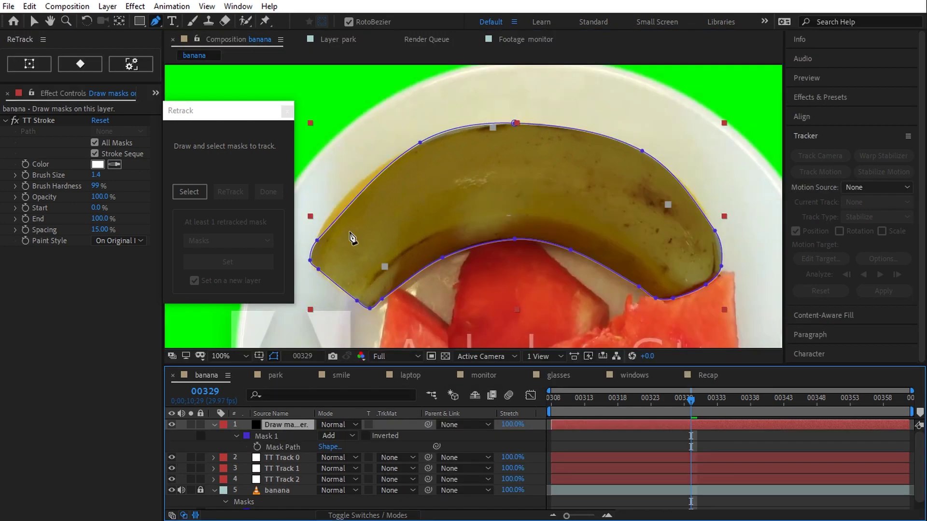
{"action": "key", "text": "v"}
Nudge the upper-left vertex onto the banana's edge and confirm the mask with Select.
{"action": "left_click_drag", "start_coordinate": [420, 142], "coordinate": [415, 145]}
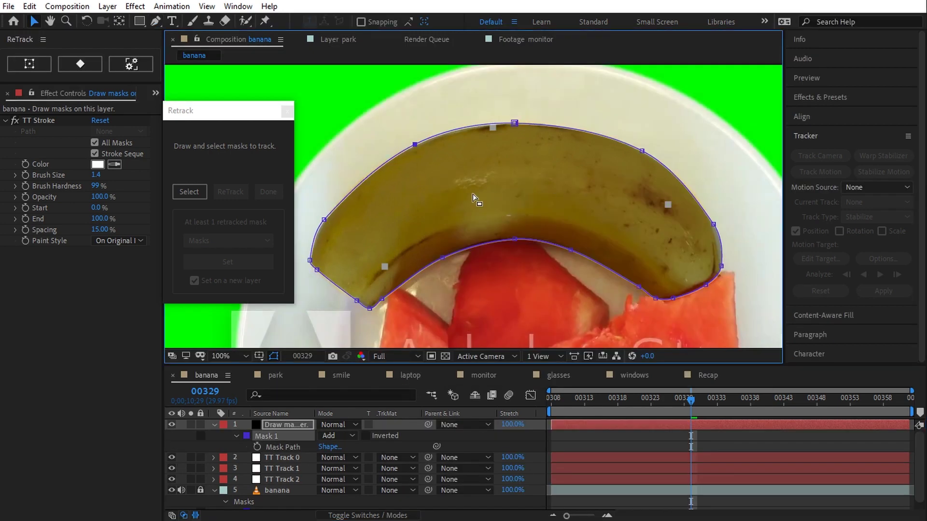
{"action": "left_click", "coordinate": [196, 193]}
{"action": "left_click_drag", "start_coordinate": [690, 401], "coordinate": [691, 421]}
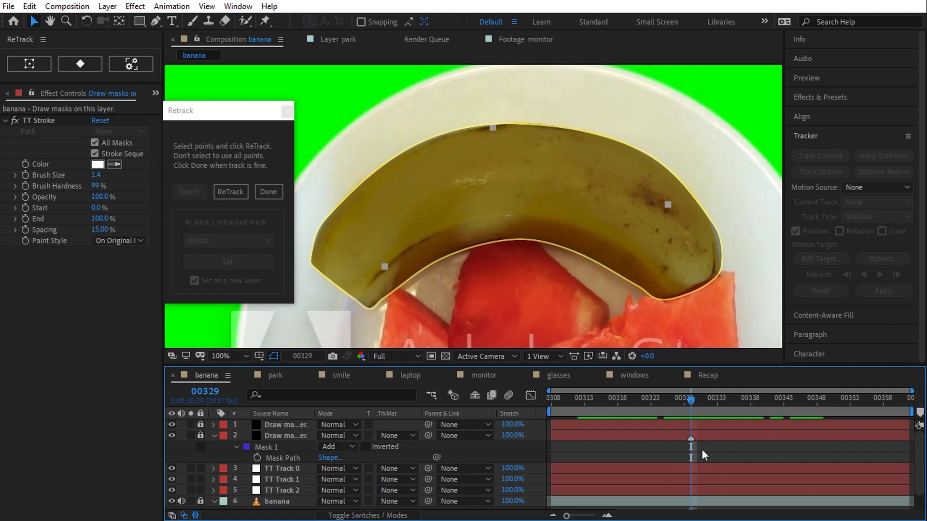
Retrack the mask from the top banana track point and preview the result.
{"action": "left_click", "coordinate": [493, 128]}
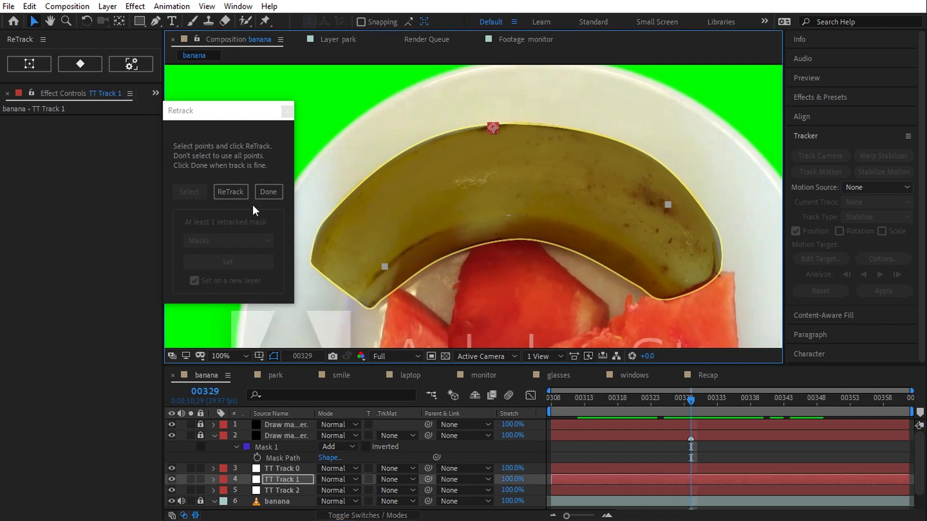
{"action": "left_click", "coordinate": [228, 192]}
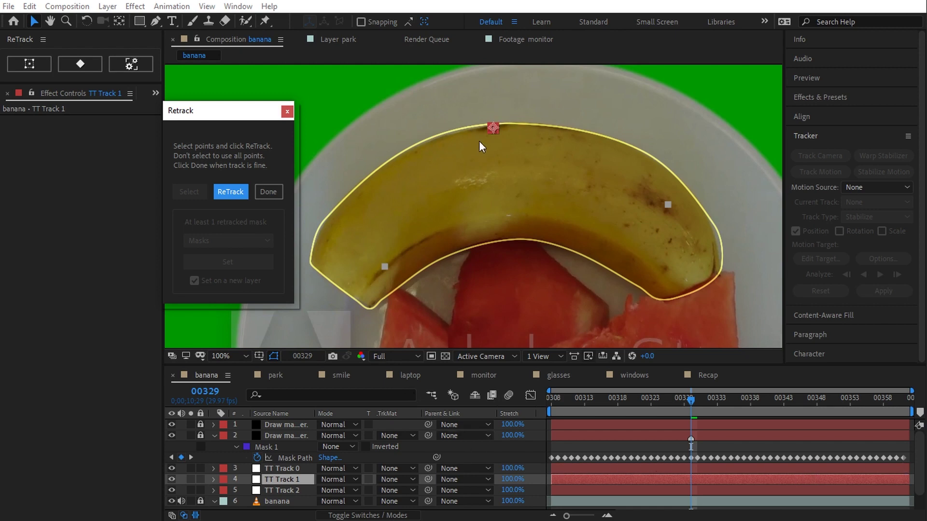
{"action": "key", "text": "space"}
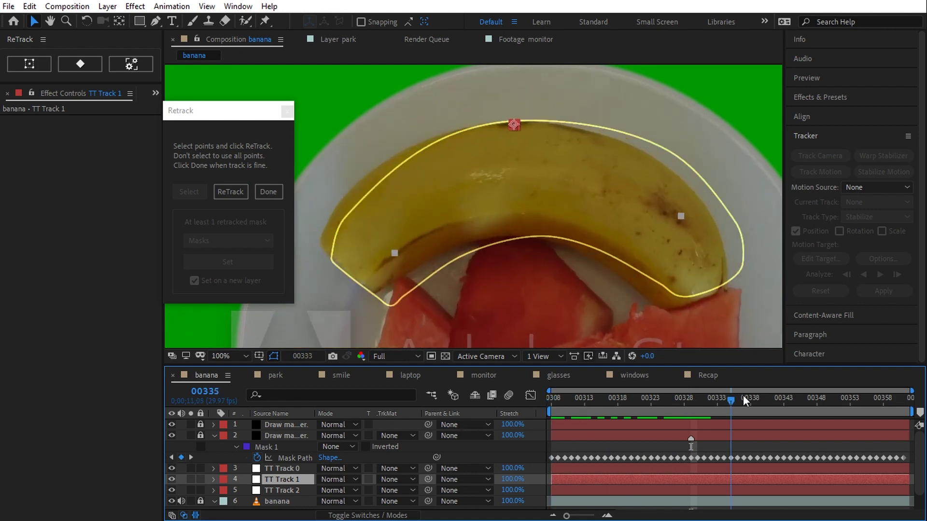
{"action": "left_click_drag", "start_coordinate": [712, 412], "coordinate": [690, 412]}
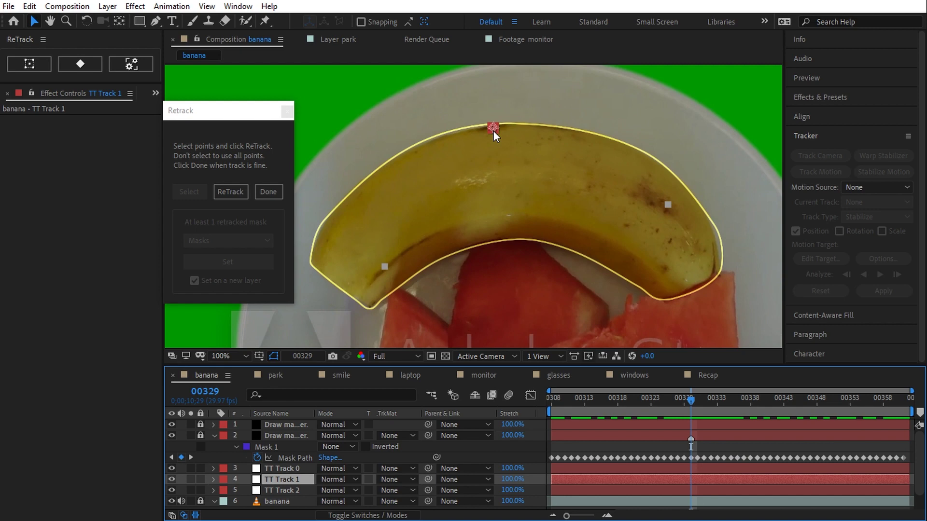
Add the lower-left and right-hand track points and retrack the mask from all of them.
{"action": "left_click", "coordinate": [384, 267], "text": "shift"}
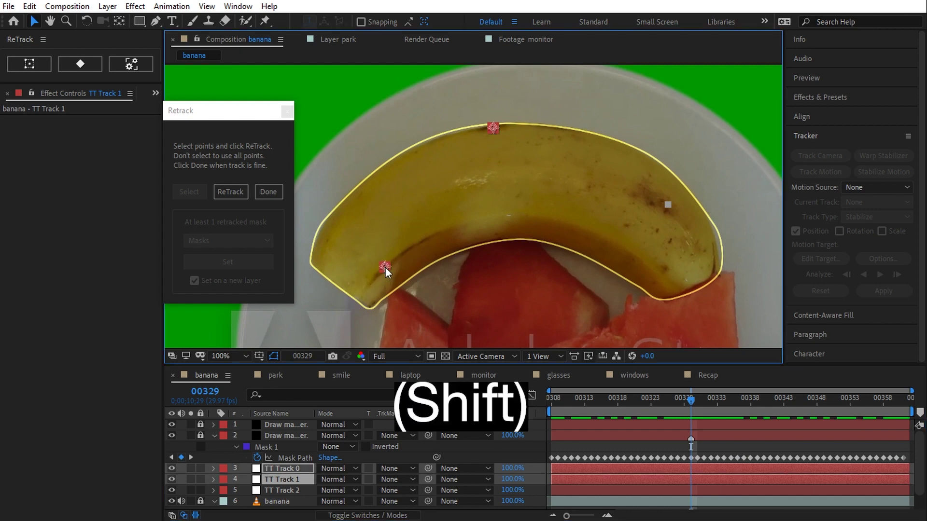
{"action": "left_click", "coordinate": [233, 193]}
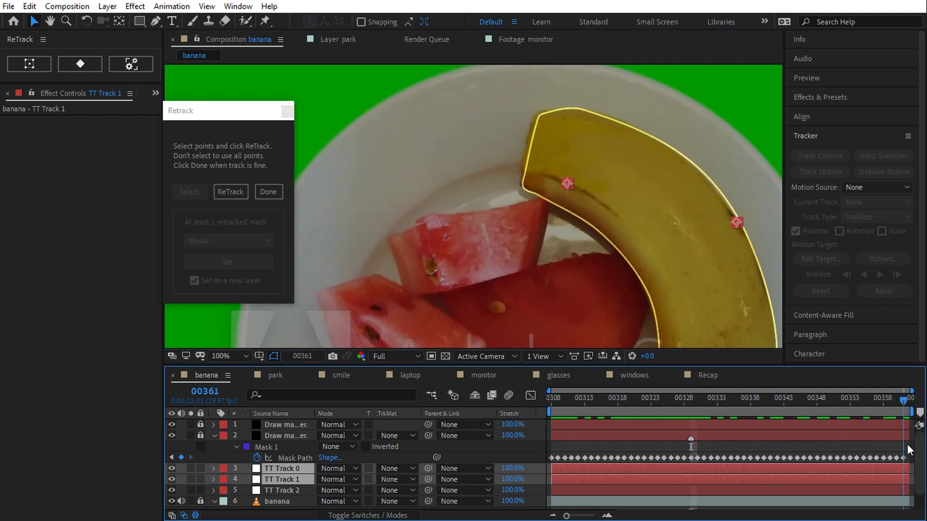
{"action": "left_click_drag", "start_coordinate": [911, 450], "coordinate": [688, 439]}
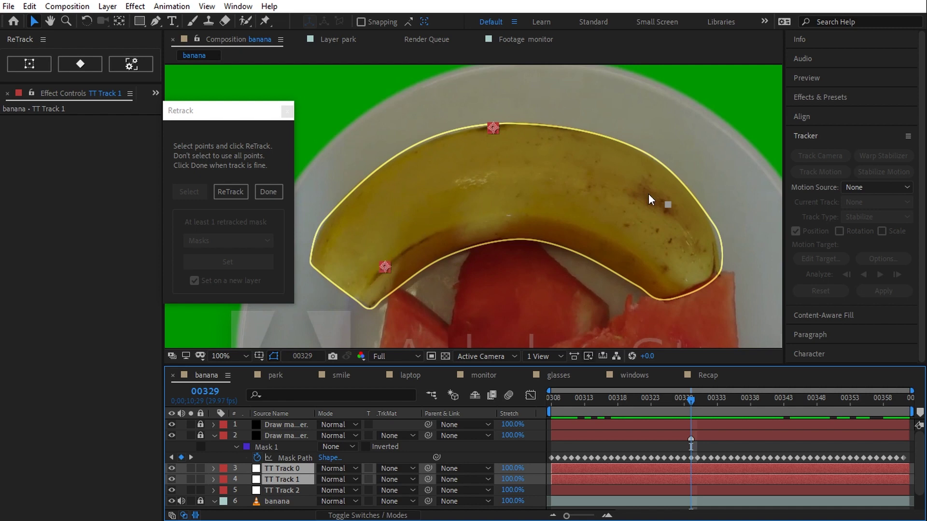
{"action": "left_click", "coordinate": [669, 204]}
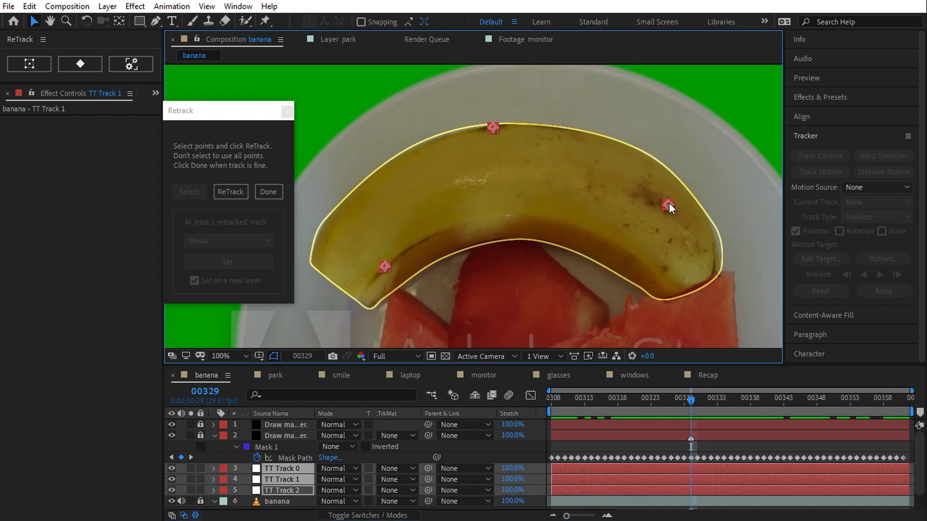
{"action": "left_click", "coordinate": [526, 186]}
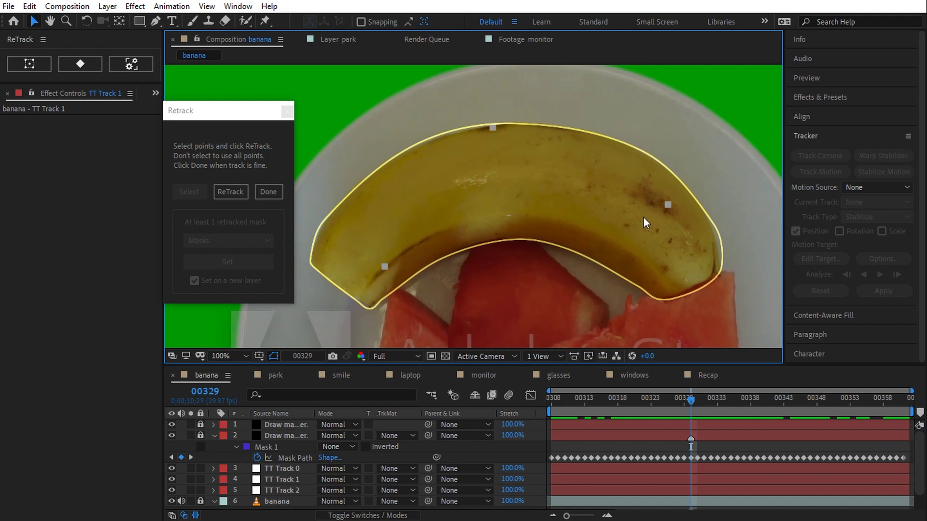
{"action": "left_click", "coordinate": [230, 192]}
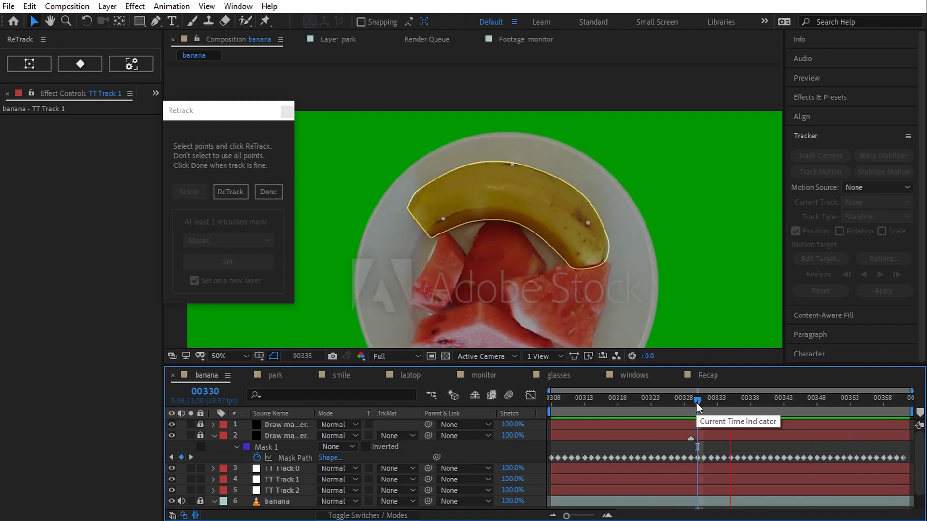
Accept the retrack, choose Masks as output, and uncheck Set on a new layer.
{"action": "left_click", "coordinate": [276, 192]}
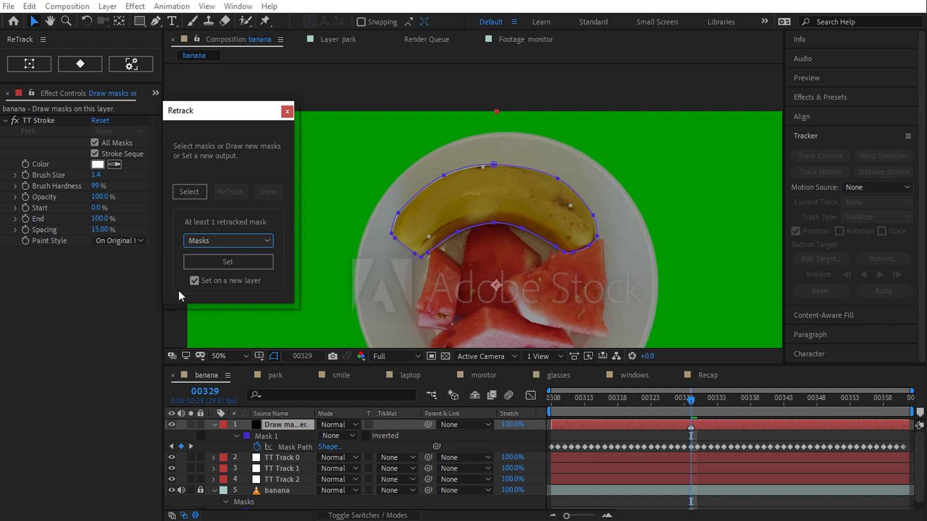
{"action": "left_click", "coordinate": [261, 240]}
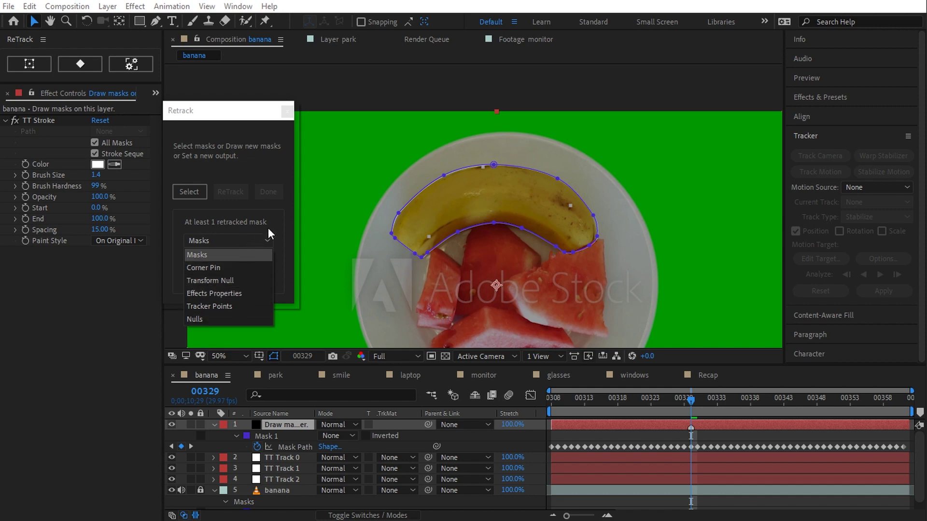
{"action": "left_click", "coordinate": [241, 255]}
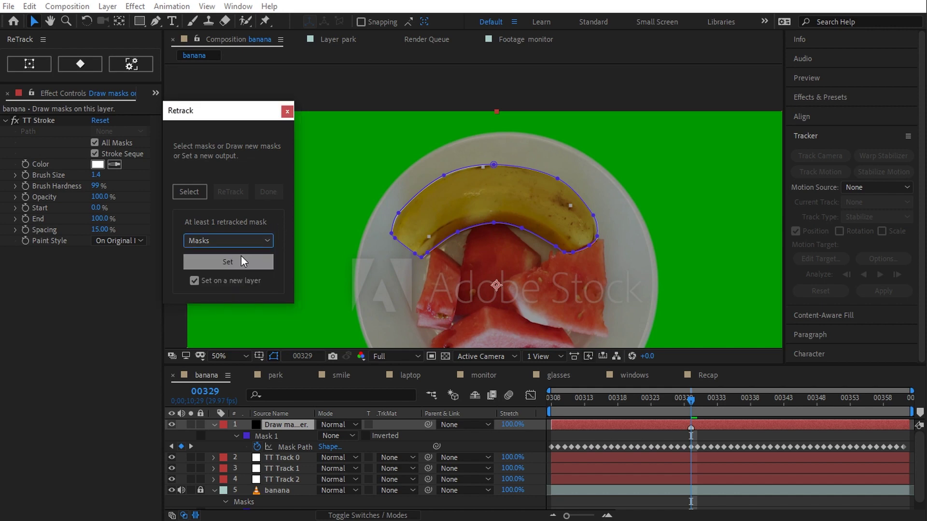
{"action": "left_click", "coordinate": [195, 282]}
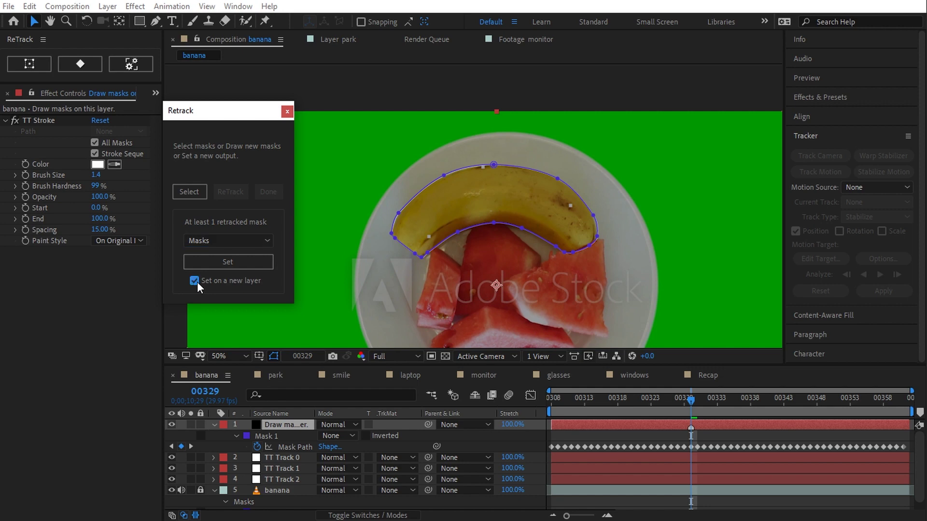
Apply the retrack and expand the banana layer to show ReTrack Mask 1's properties.
{"action": "left_click", "coordinate": [236, 260]}
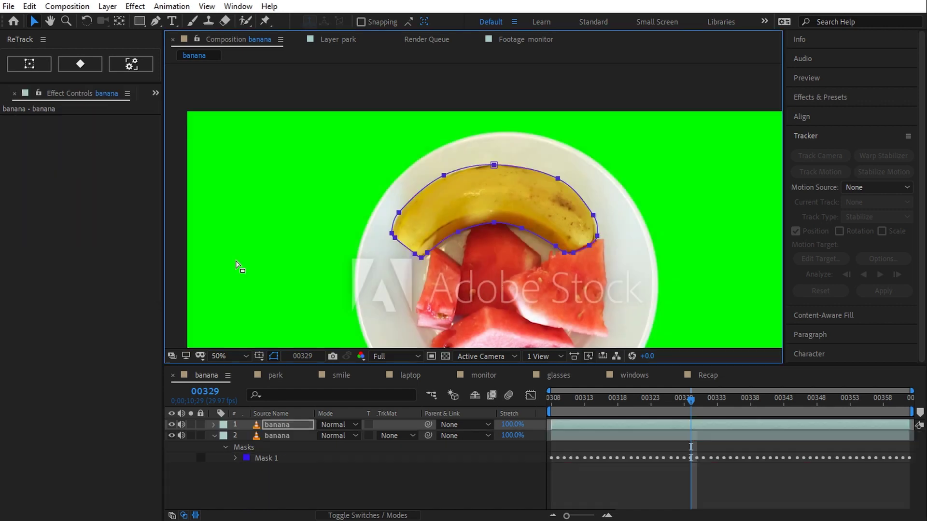
{"action": "left_click_drag", "start_coordinate": [268, 367], "coordinate": [267, 322]}
{"action": "left_click", "coordinate": [214, 381]}
{"action": "left_click", "coordinate": [224, 391]}
{"action": "left_click", "coordinate": [235, 404]}
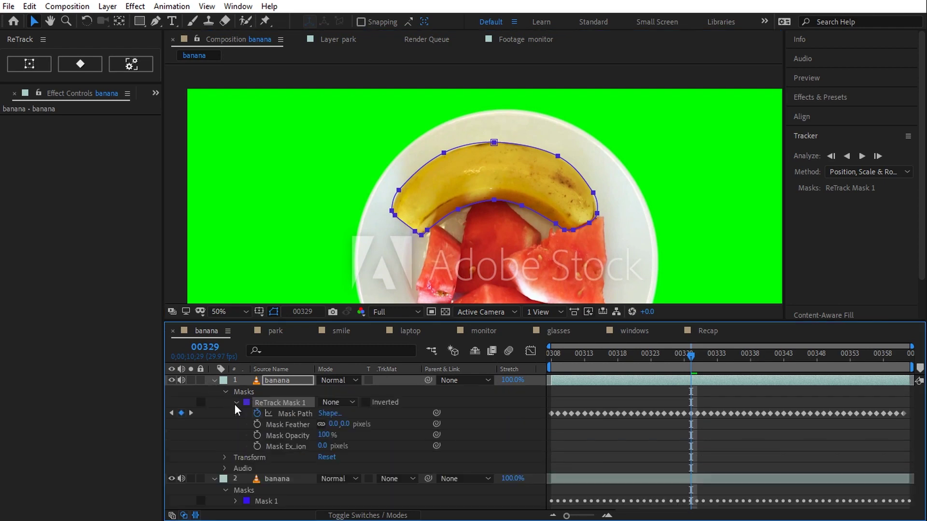
Play and zoom in on the banana, inspecting ReTrack Mask 1 around frames 00360–00361.
{"action": "key", "text": "space"}
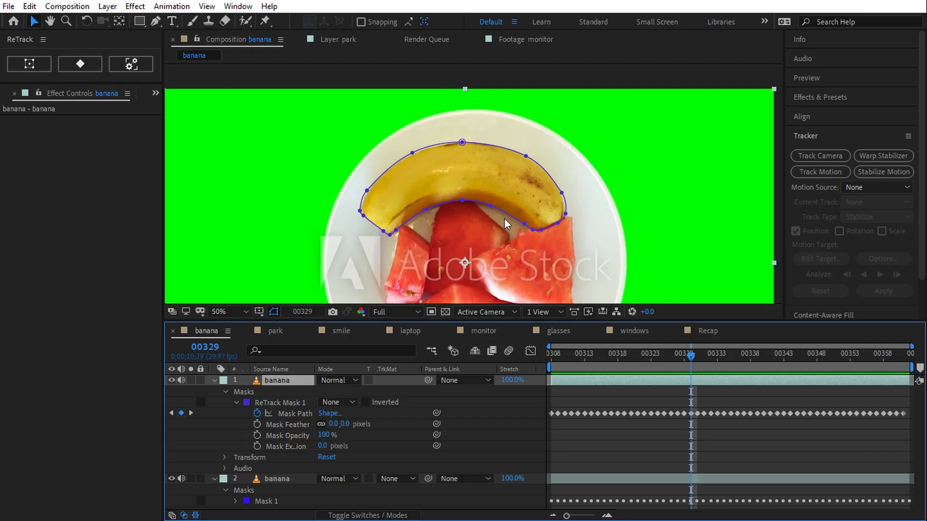
{"action": "key", "text": "slash"}
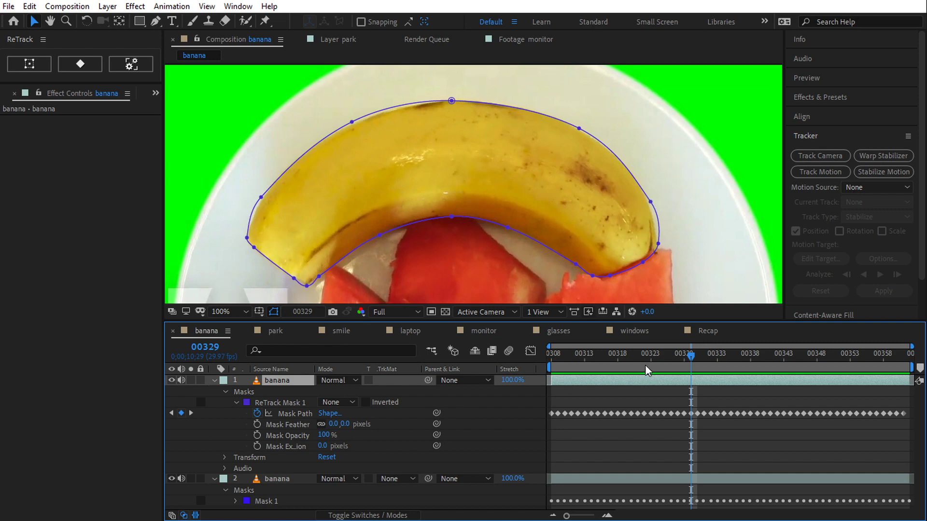
{"action": "key", "text": "space"}
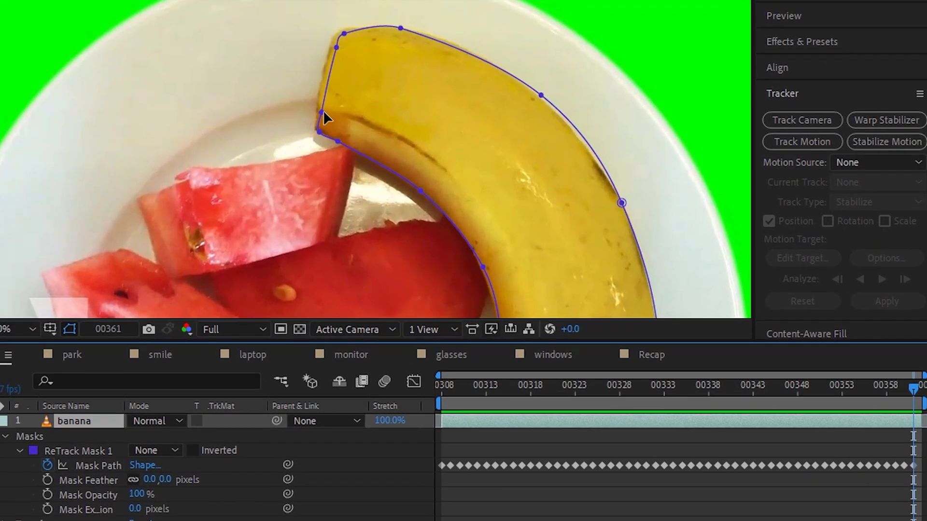
{"action": "left_click", "coordinate": [473, 101]}
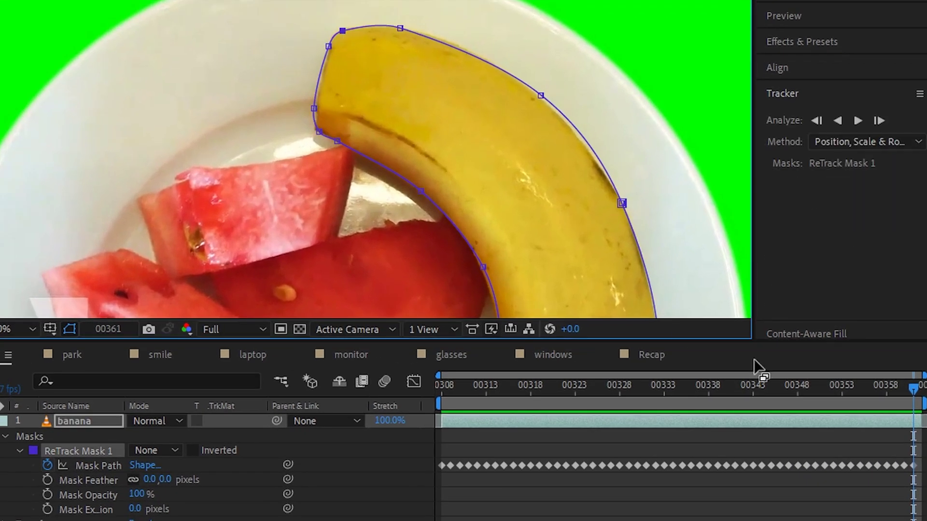
{"action": "left_click_drag", "start_coordinate": [913, 389], "coordinate": [888, 391]}
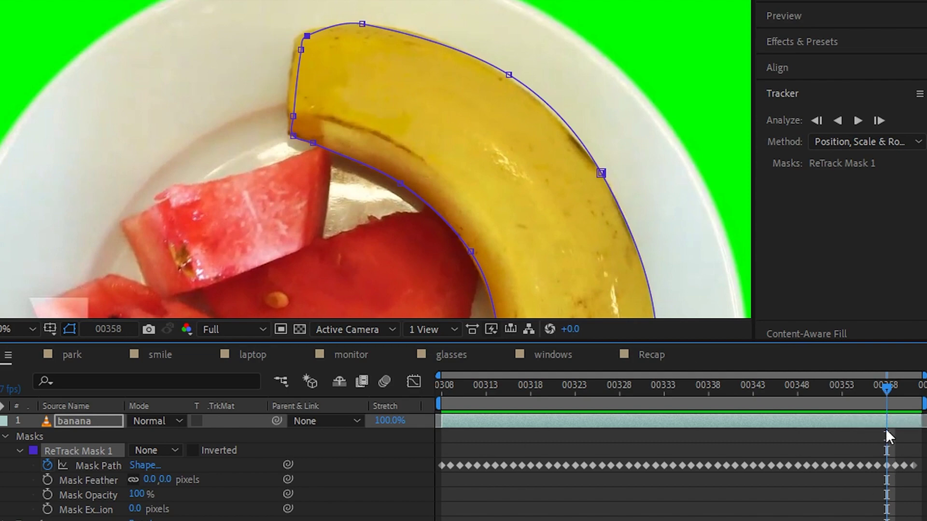
{"action": "left_click_drag", "start_coordinate": [885, 387], "coordinate": [912, 386]}
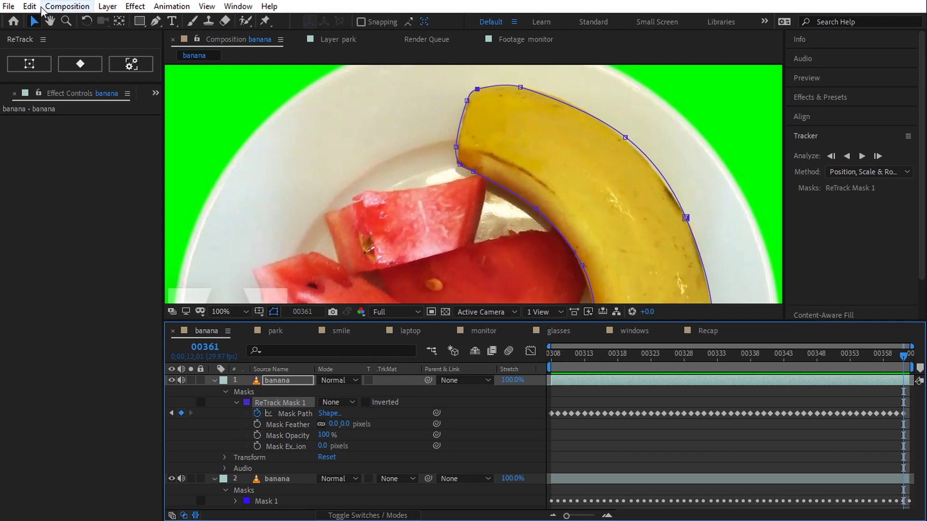
Undo the last mask edit, select ReTrack Mask 1, and open the ReTrack key panel at 50% zoom.
{"action": "left_click", "coordinate": [30, 6]}
{"action": "left_click", "coordinate": [44, 16]}
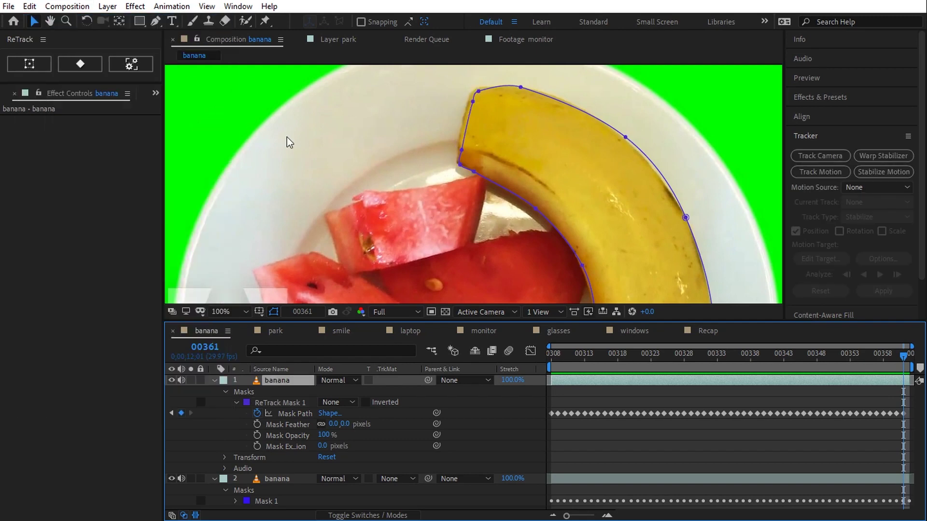
{"action": "left_click", "coordinate": [304, 402]}
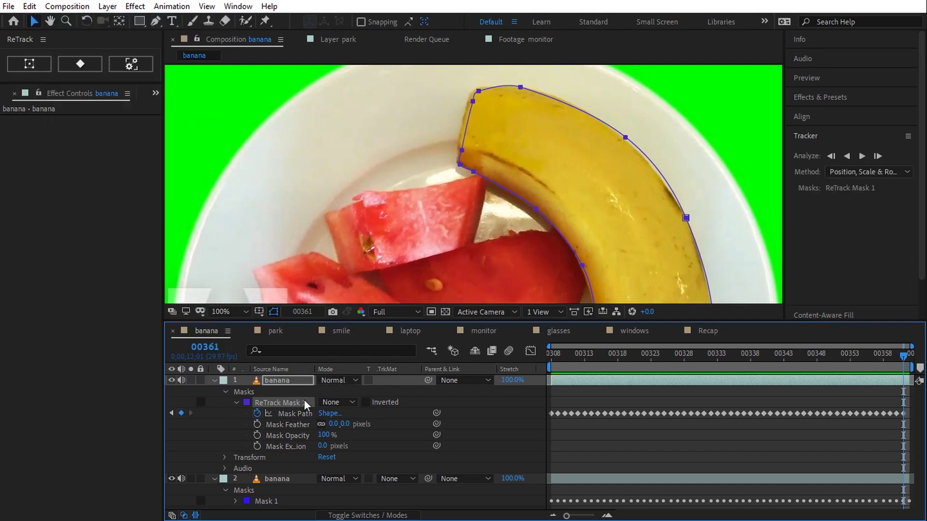
{"action": "left_click", "coordinate": [81, 64]}
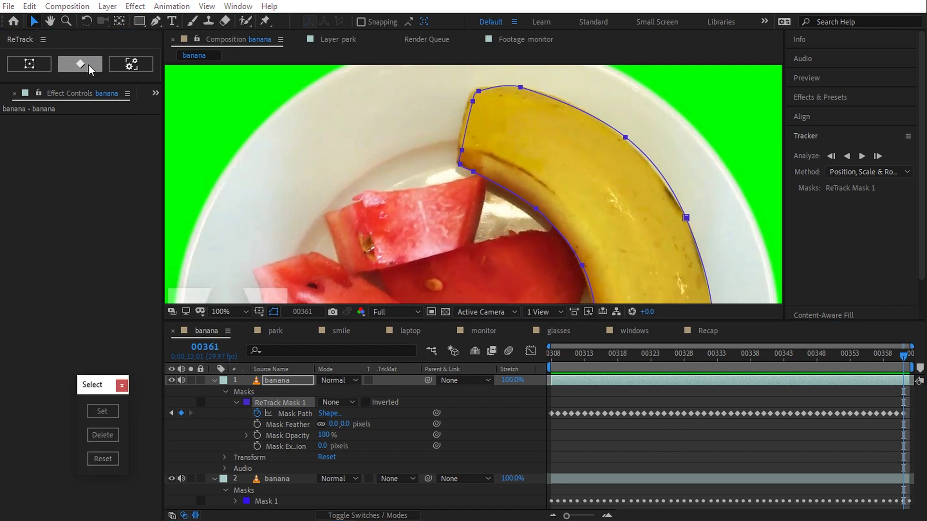
{"action": "left_click_drag", "start_coordinate": [102, 392], "coordinate": [196, 101]}
{"action": "key", "text": "comma"}
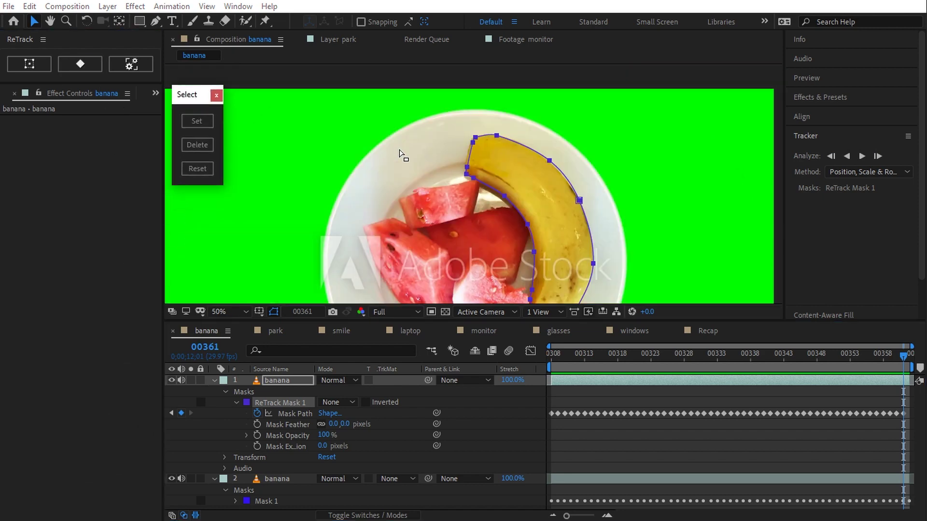
At frame 00327, pull the mask's upper points outward and store a ReTrack key.
{"action": "left_click_drag", "start_coordinate": [647, 352], "coordinate": [678, 353]}
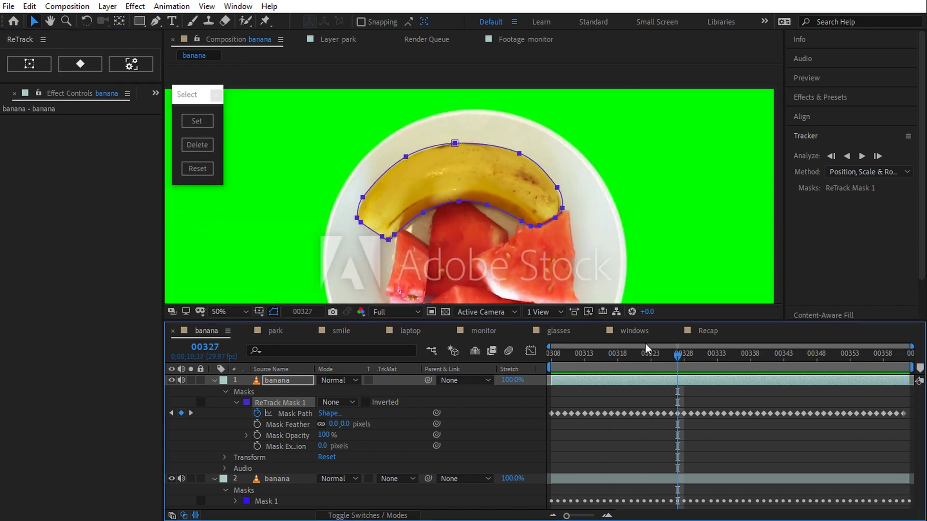
{"action": "left_click_drag", "start_coordinate": [406, 156], "coordinate": [375, 113]}
{"action": "left_click_drag", "start_coordinate": [445, 154], "coordinate": [461, 121]}
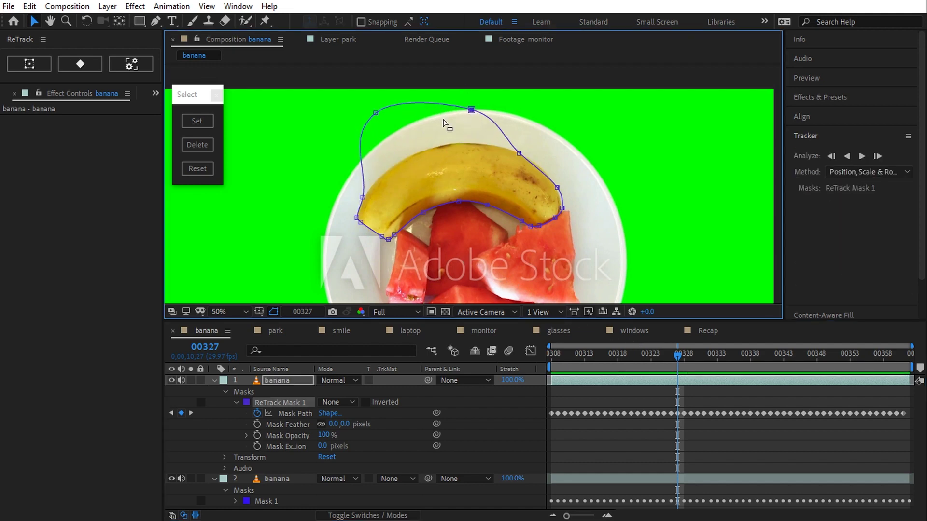
{"action": "left_click", "coordinate": [202, 121]}
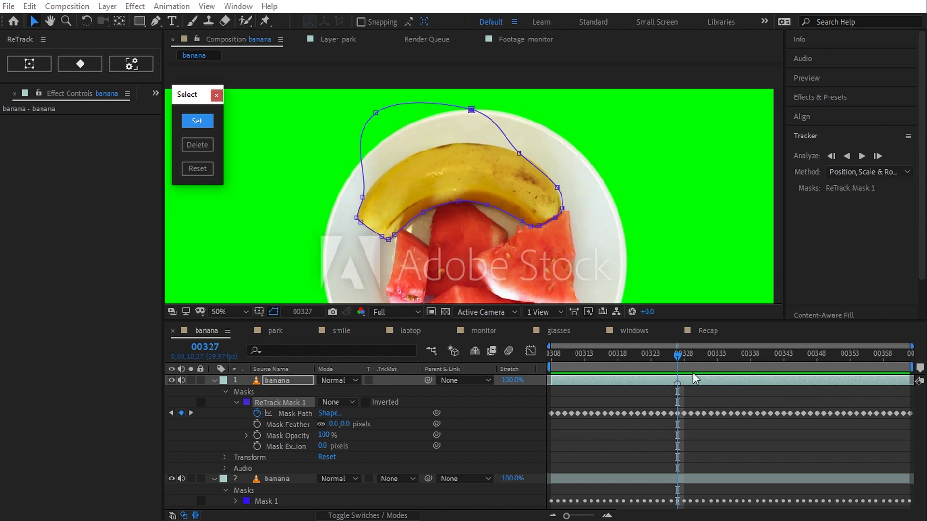
{"action": "left_click_drag", "start_coordinate": [677, 374], "coordinate": [680, 415]}
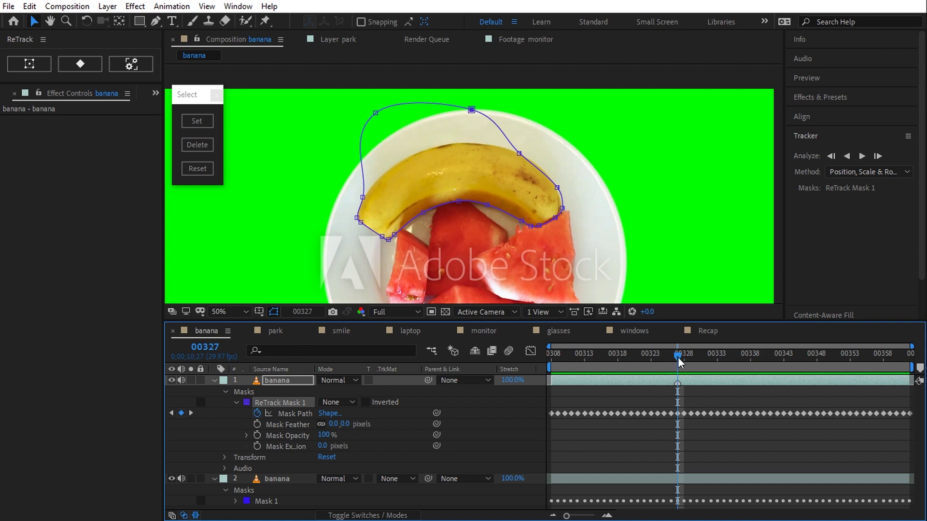
At frame 00308, raise the mask's top point, store a key, and review through 00361.
{"action": "left_click_drag", "start_coordinate": [679, 362], "coordinate": [513, 374]}
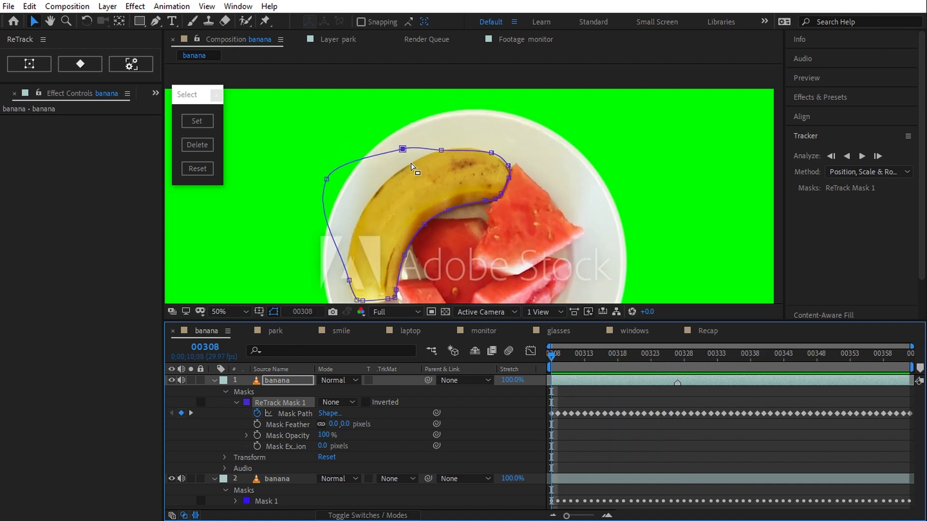
{"action": "left_click_drag", "start_coordinate": [441, 150], "coordinate": [439, 112]}
{"action": "left_click", "coordinate": [193, 119]}
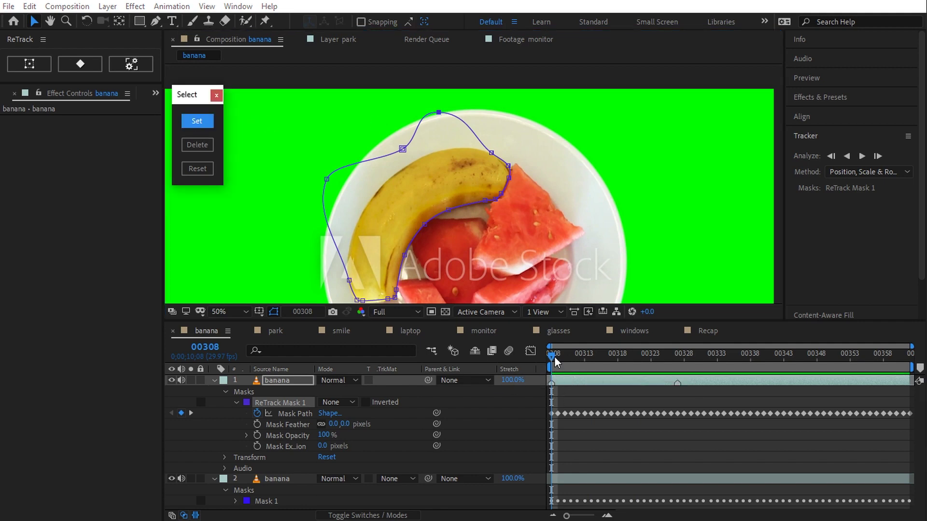
{"action": "left_click_drag", "start_coordinate": [553, 357], "coordinate": [651, 373]}
{"action": "key", "text": "Home"}
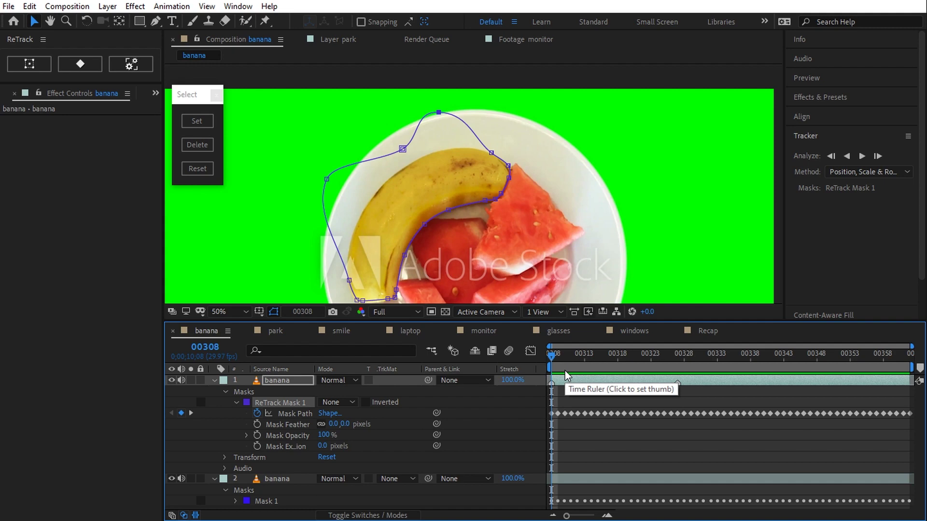
{"action": "left_click_drag", "start_coordinate": [565, 371], "coordinate": [903, 357]}
{"action": "left_click", "coordinate": [207, 144]}
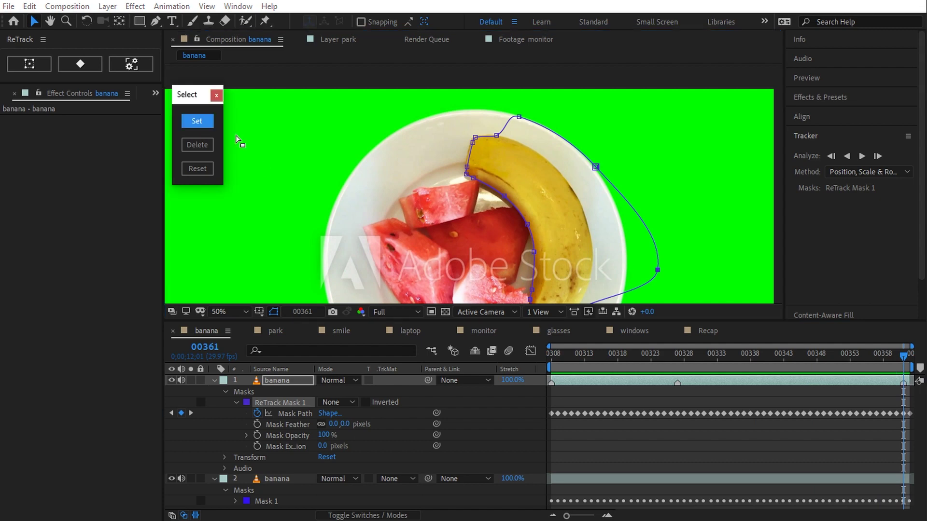
Delete the ReTrack key at frame 00327 and review the mask through frame 00361.
{"action": "left_click_drag", "start_coordinate": [903, 368], "coordinate": [641, 379]}
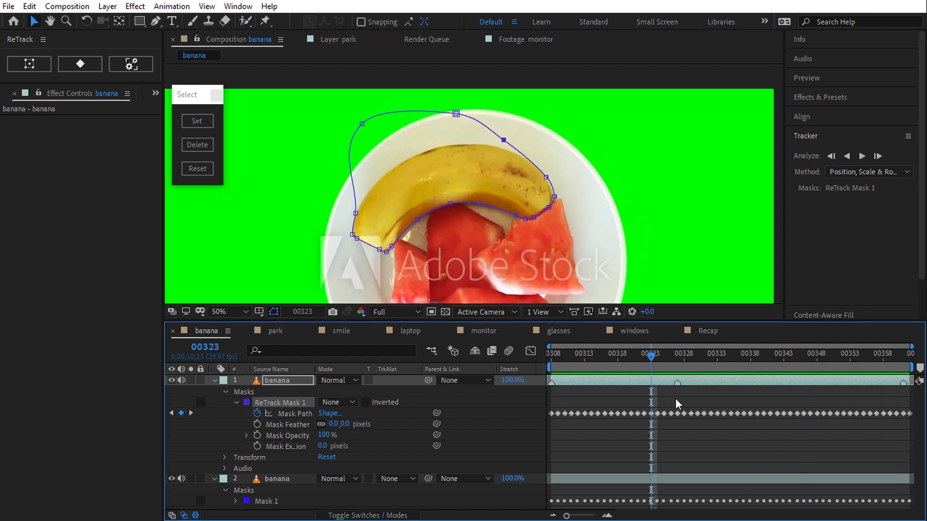
{"action": "left_click", "coordinate": [196, 145]}
{"action": "left_click_drag", "start_coordinate": [657, 360], "coordinate": [677, 369]}
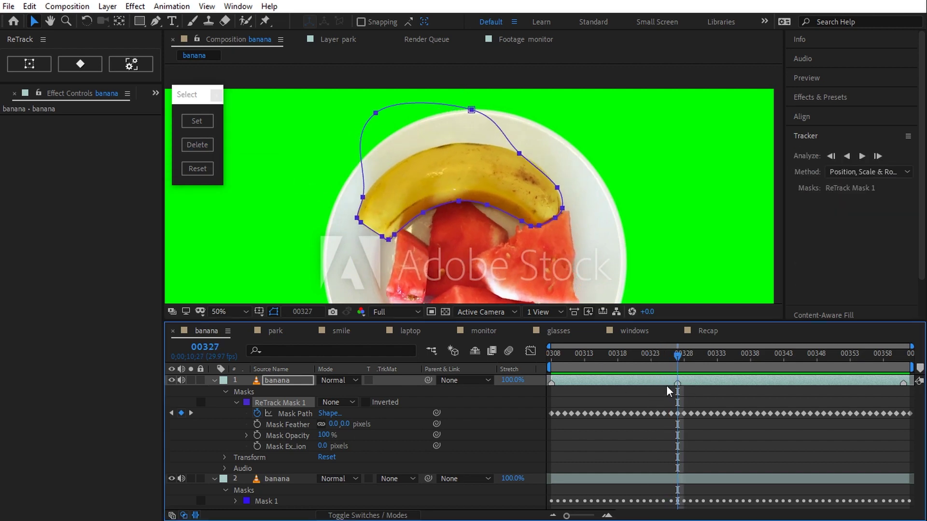
{"action": "left_click", "coordinate": [197, 145]}
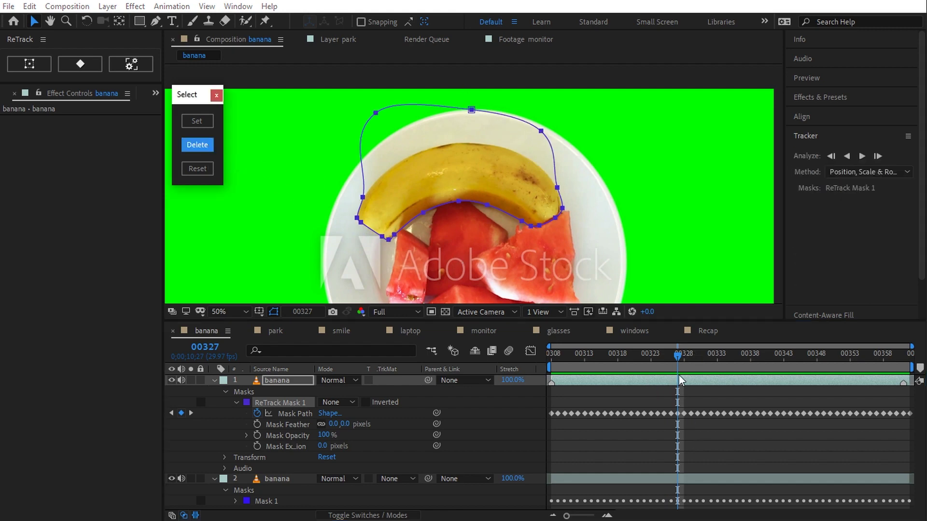
{"action": "left_click_drag", "start_coordinate": [682, 376], "coordinate": [904, 384]}
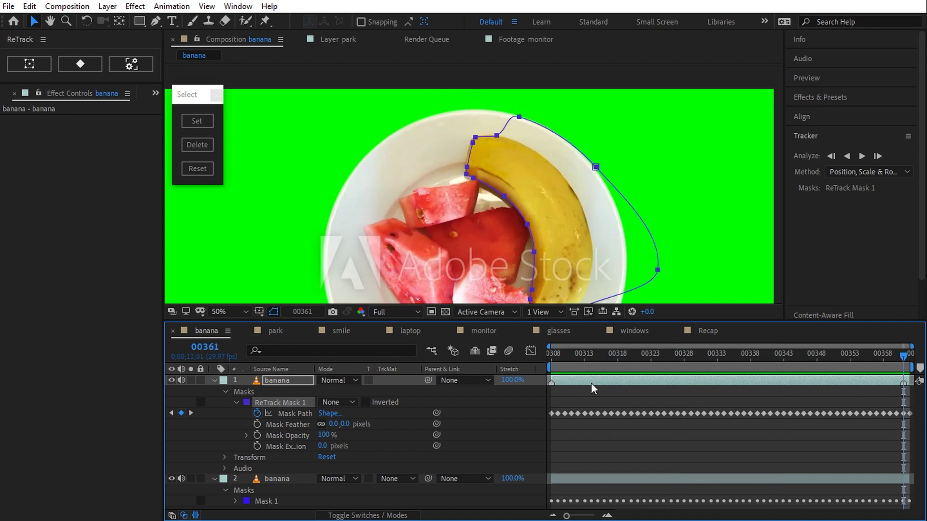
Reopen the ReTrack key panel for ReTrack Mask 1 and reset the mask at frame 00329.
{"action": "left_click", "coordinate": [218, 96]}
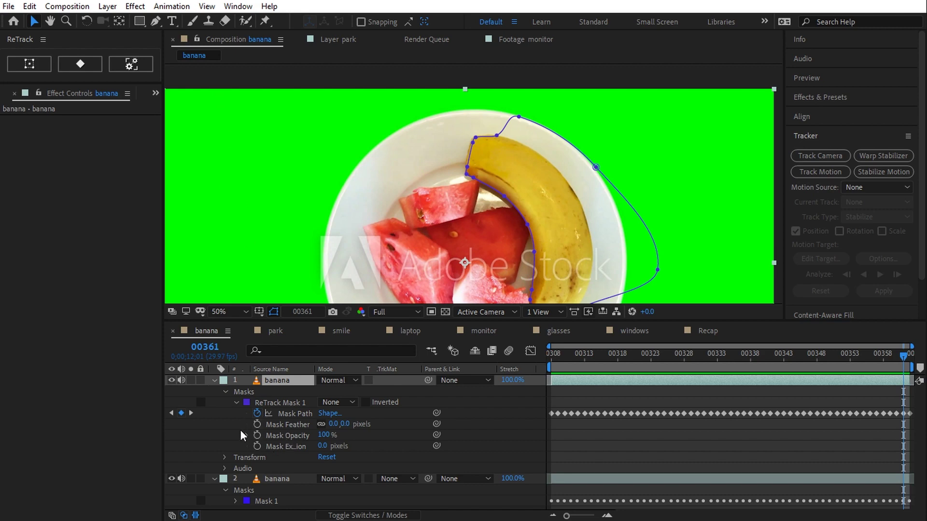
{"action": "left_click", "coordinate": [284, 402]}
{"action": "left_click", "coordinate": [86, 66]}
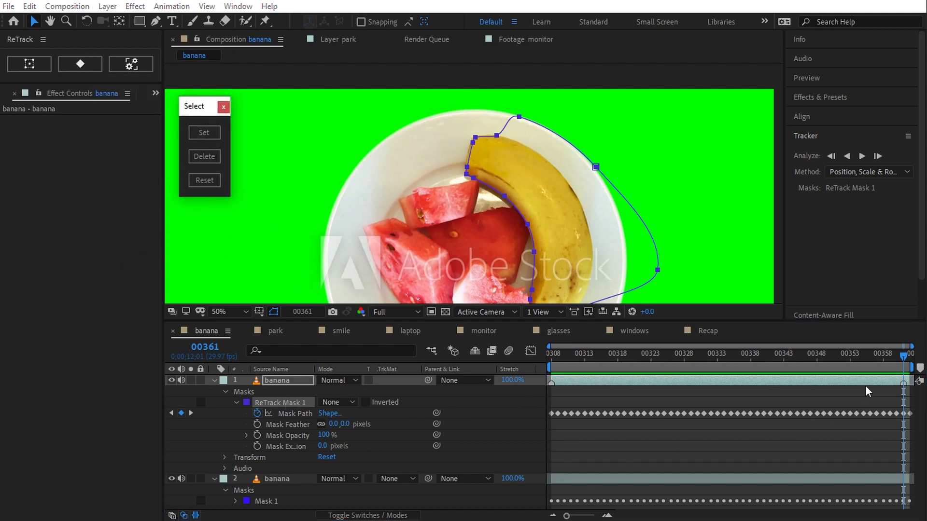
{"action": "left_click_drag", "start_coordinate": [647, 354], "coordinate": [691, 354]}
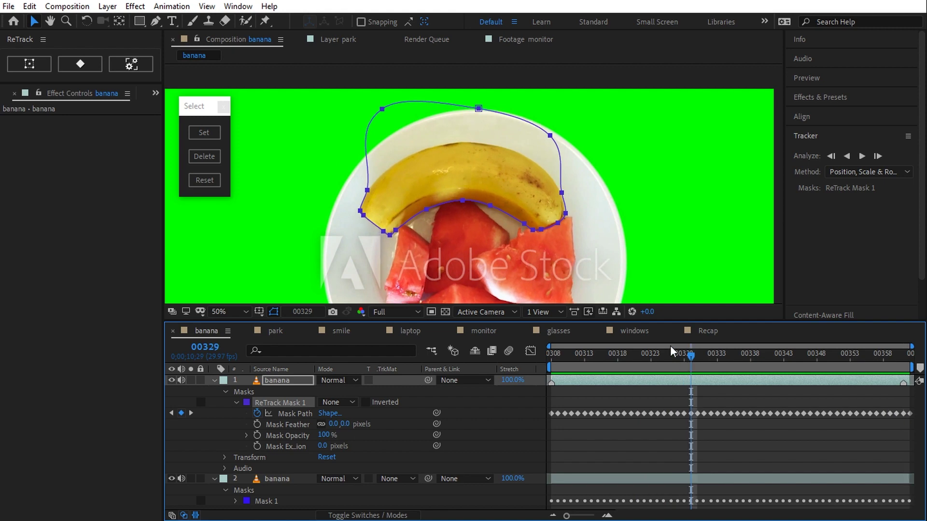
{"action": "left_click", "coordinate": [205, 180]}
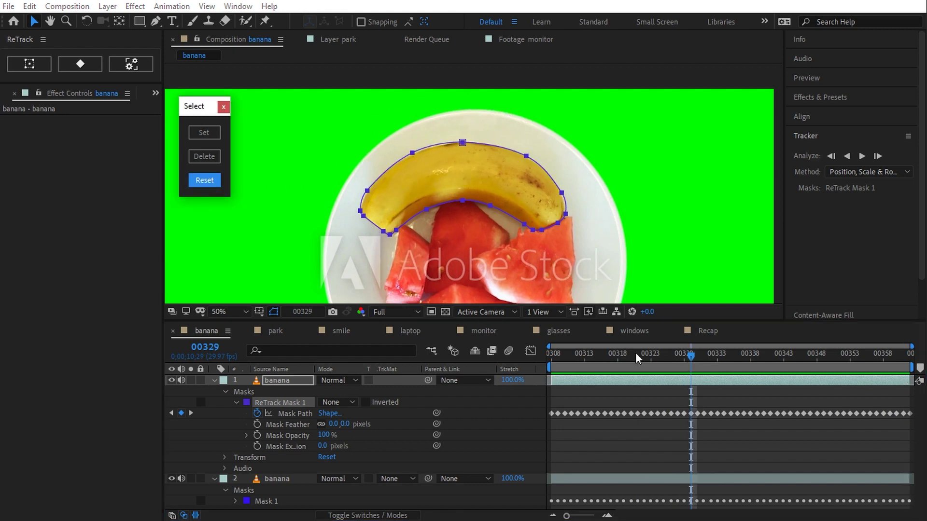
{"action": "left_click", "coordinate": [790, 366]}
{"action": "left_click_drag", "start_coordinate": [807, 377], "coordinate": [691, 399]}
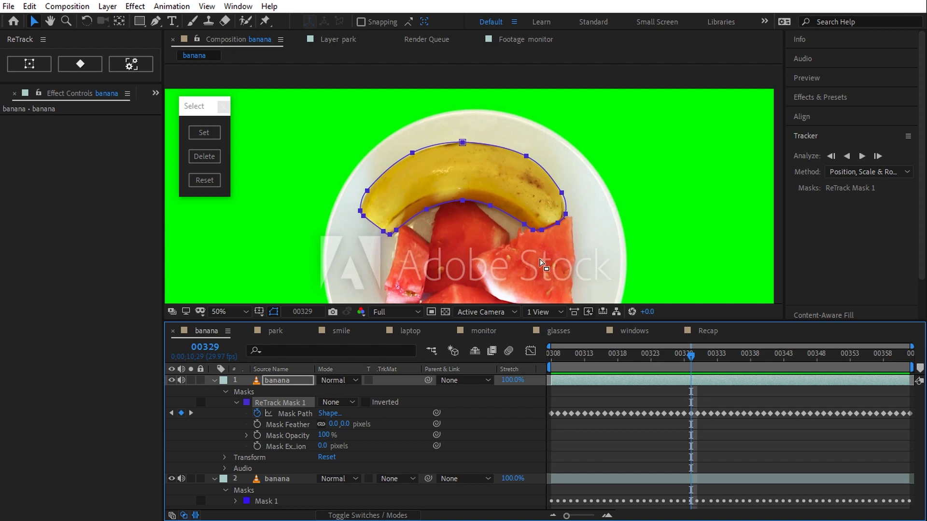
At 100% zoom, play from frame 00316 to check the mask, then close the panel and zoom to 50%.
{"action": "key", "text": "period"}
{"action": "key", "text": "period"}
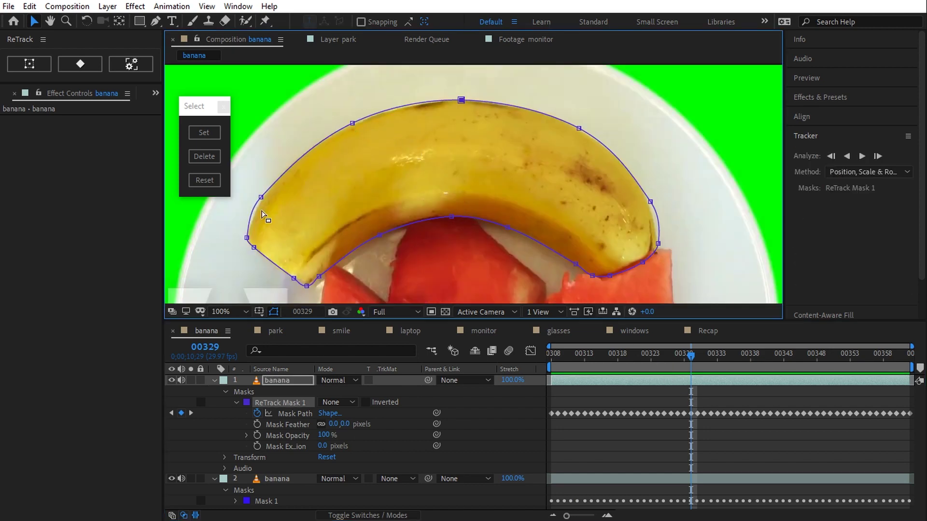
{"action": "key", "text": "Home"}
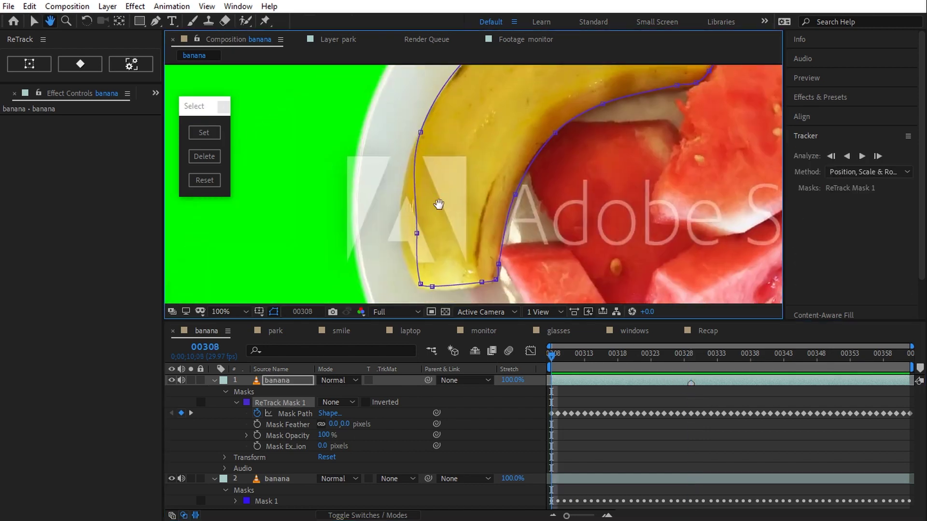
{"action": "left_click", "coordinate": [605, 369]}
{"action": "key", "text": "space"}
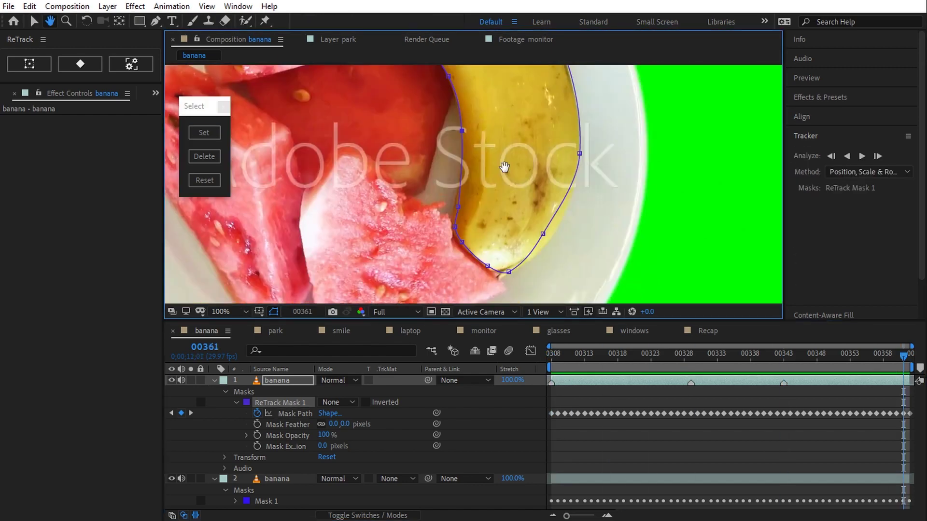
{"action": "left_click", "coordinate": [614, 249]}
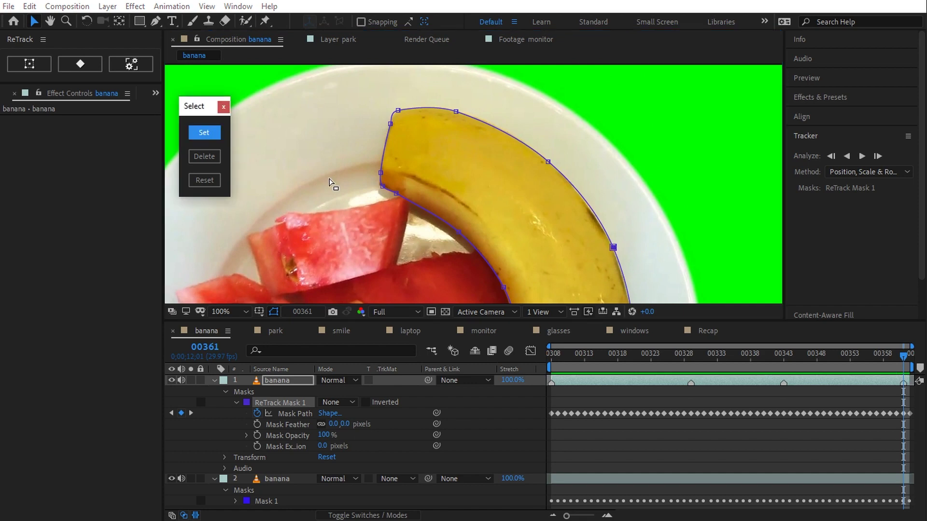
{"action": "left_click", "coordinate": [223, 107]}
{"action": "key", "text": "comma"}
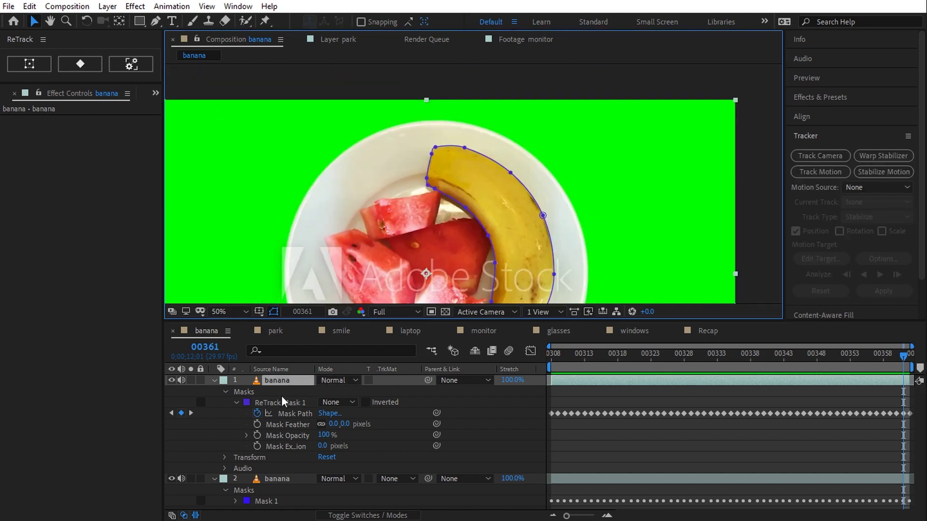
Select the banana's retracked mask, open its Select panel over the viewer, and scrub back.
{"action": "left_click", "coordinate": [271, 403]}
{"action": "left_click", "coordinate": [80, 64]}
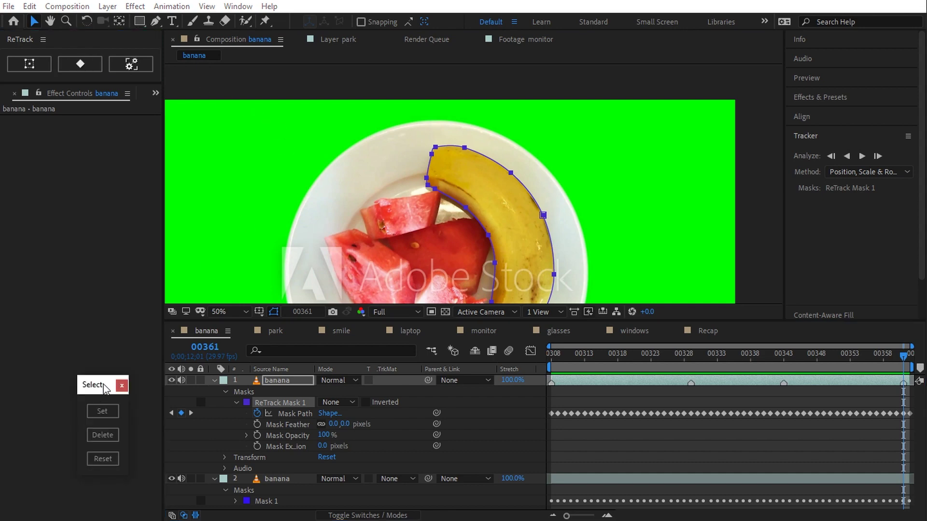
{"action": "left_click_drag", "start_coordinate": [108, 387], "coordinate": [262, 125]}
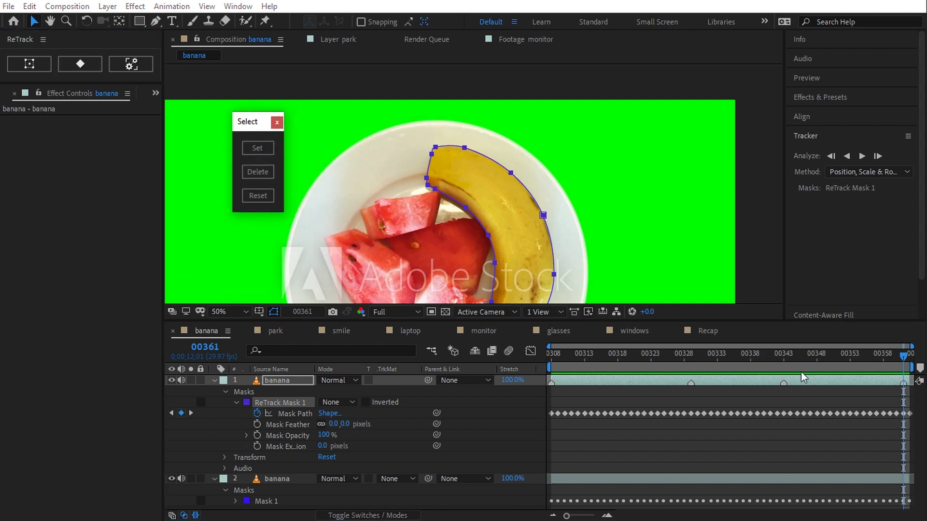
{"action": "left_click_drag", "start_coordinate": [903, 358], "coordinate": [695, 393]}
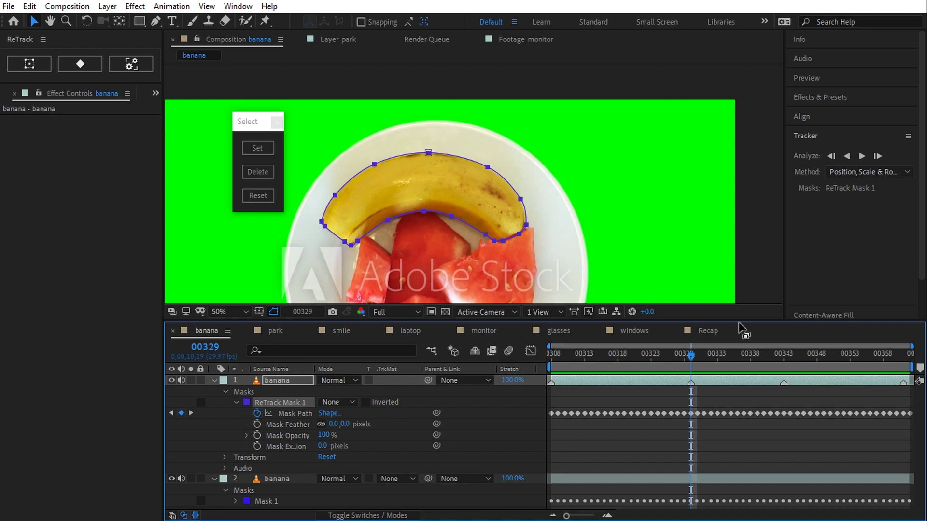
Apply Tritone to the banana layer with the mask mode set to Add.
{"action": "left_click", "coordinate": [282, 121]}
{"action": "right_click", "coordinate": [93, 147]}
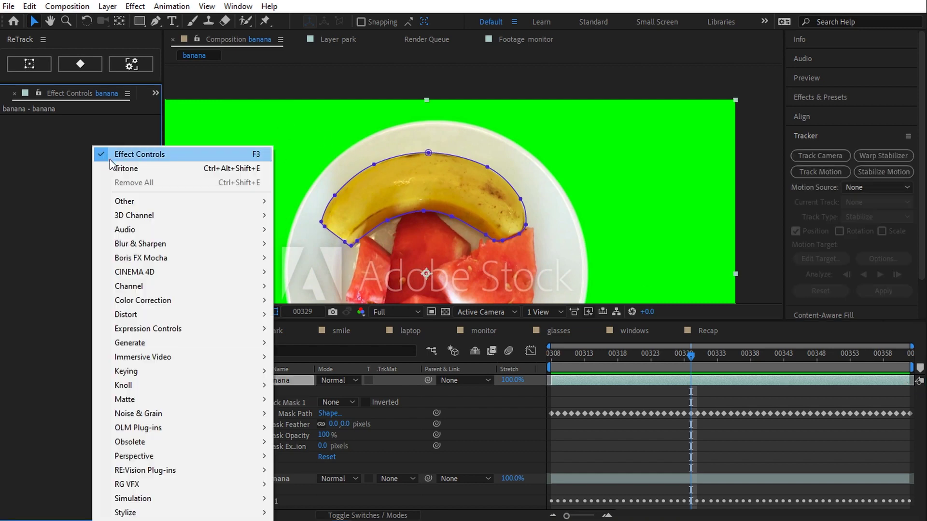
{"action": "left_click", "coordinate": [111, 164]}
{"action": "left_click", "coordinate": [338, 402]}
{"action": "left_click", "coordinate": [336, 429]}
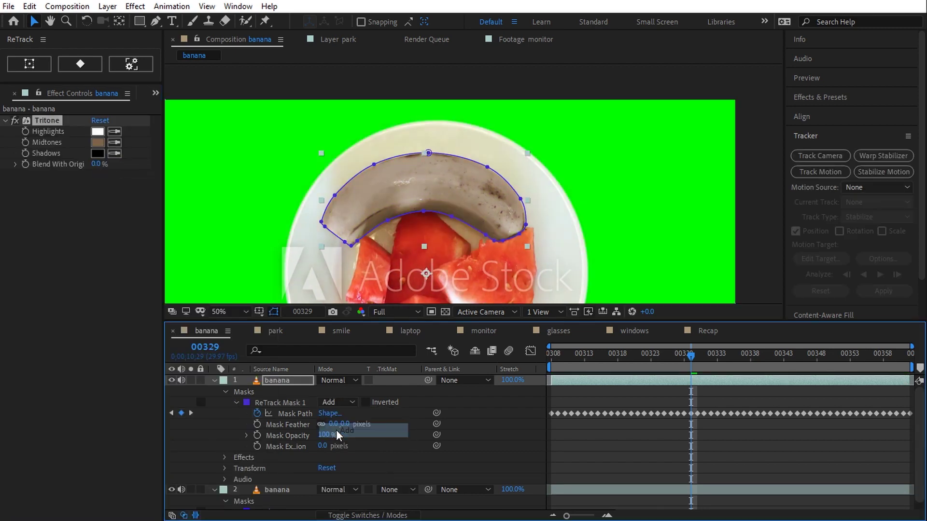
Play the composition from frame 00310 to review the tinted banana.
{"action": "left_click", "coordinate": [565, 355]}
{"action": "key", "text": "space"}
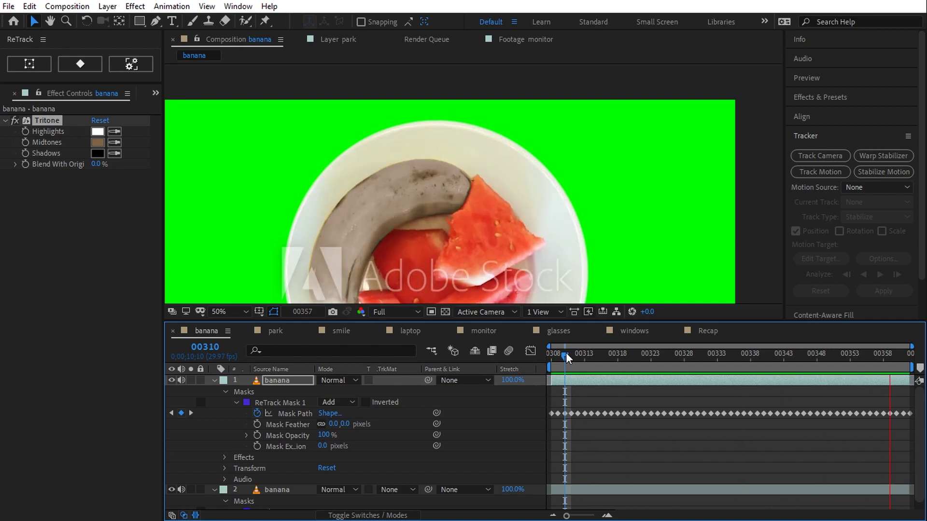
{"action": "key", "text": "space"}
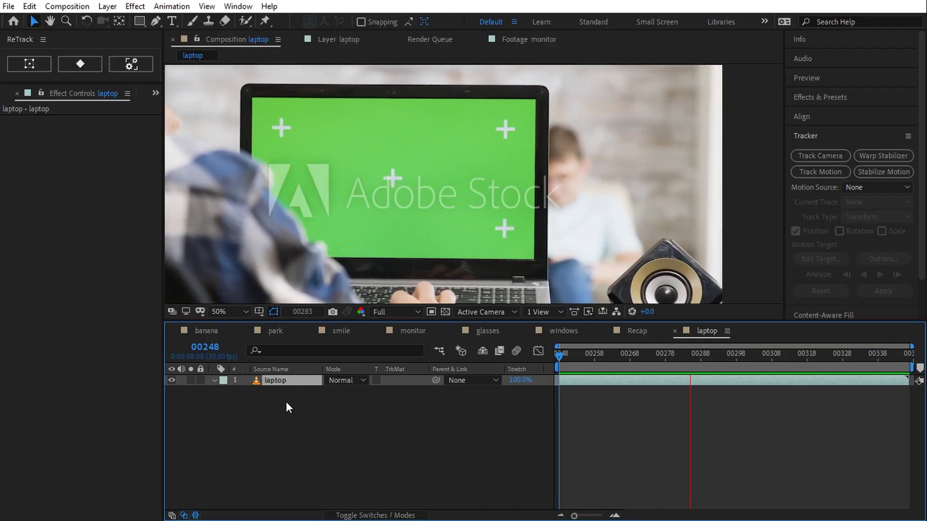
{"action": "key", "text": "space"}
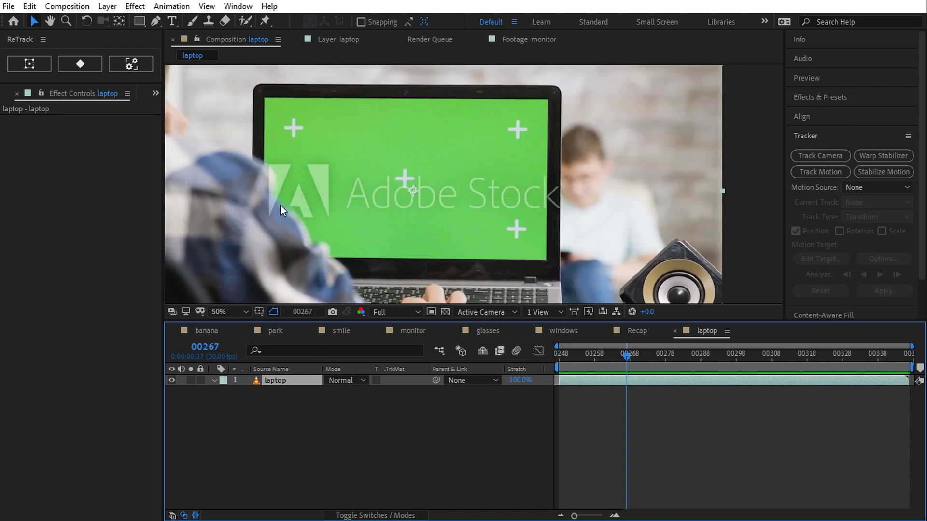
Preview the laptop shot, start a motion track, and place Track Point 1 on the screen's top-left cross.
{"action": "left_click_drag", "start_coordinate": [626, 354], "coordinate": [559, 357]}
{"action": "left_click", "coordinate": [804, 174]}
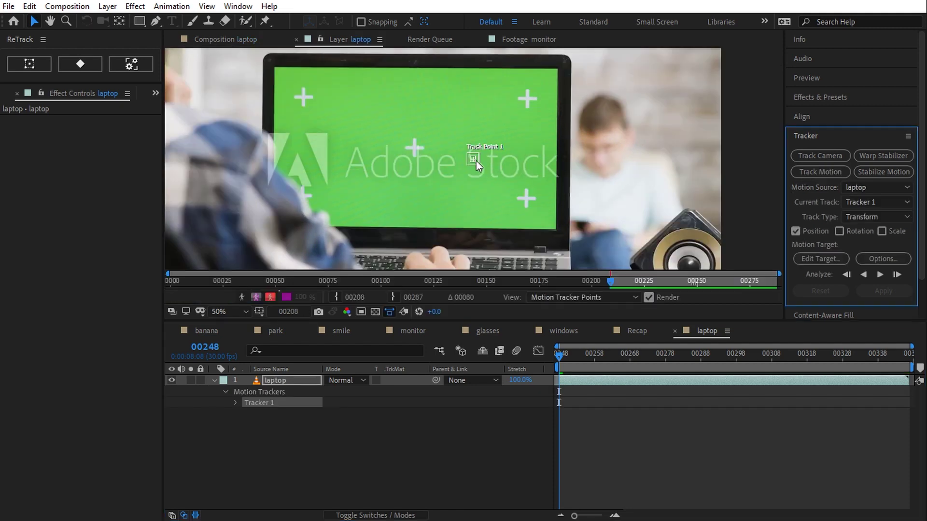
{"action": "left_click_drag", "start_coordinate": [476, 168], "coordinate": [307, 111]}
{"action": "left_click", "coordinate": [233, 403]}
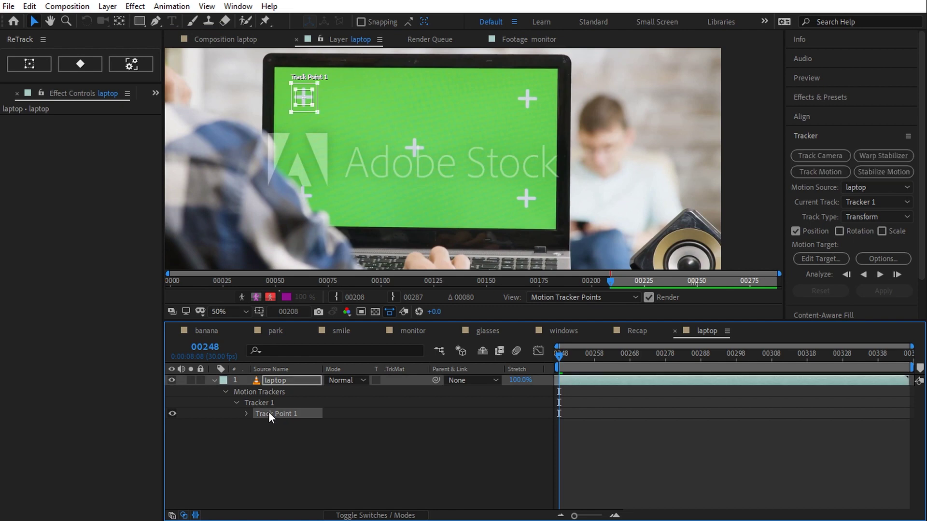
Duplicate the track point twice, moving the copies to the screen's top-right and lower-right crosses.
{"action": "key", "text": "ctrl+d"}
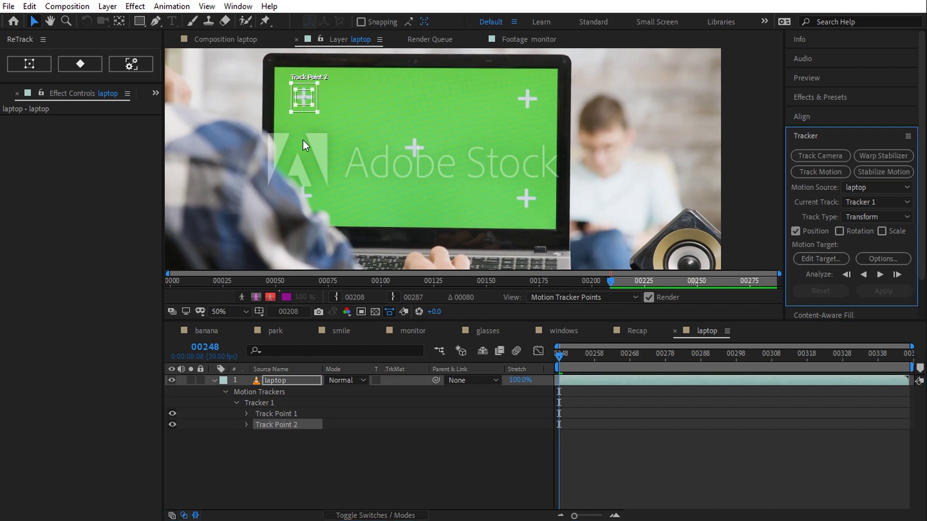
{"action": "left_click_drag", "start_coordinate": [303, 112], "coordinate": [529, 115]}
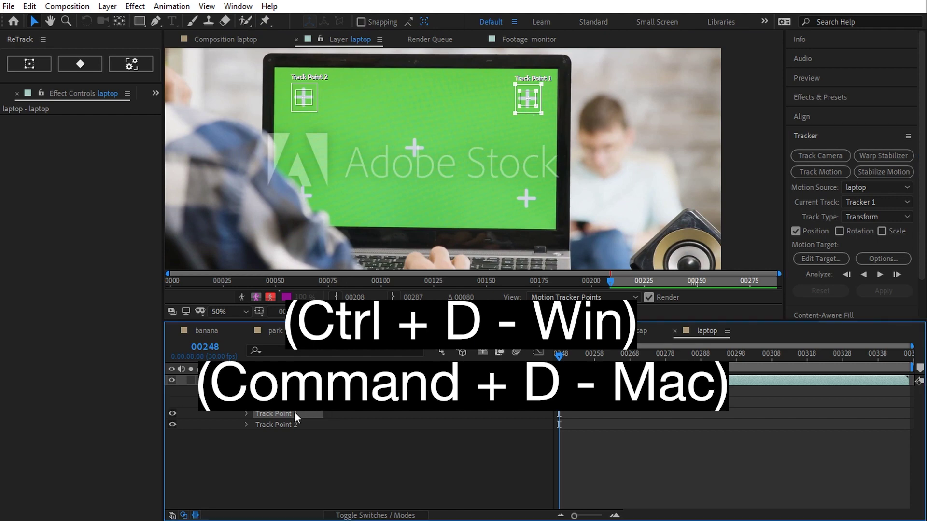
{"action": "key", "text": "ctrl+d"}
{"action": "left_click_drag", "start_coordinate": [528, 114], "coordinate": [528, 208]}
Analyze all three track points forward through the shot and check the result from the start.
{"action": "key", "text": "ctrl+a"}
{"action": "left_click", "coordinate": [879, 274]}
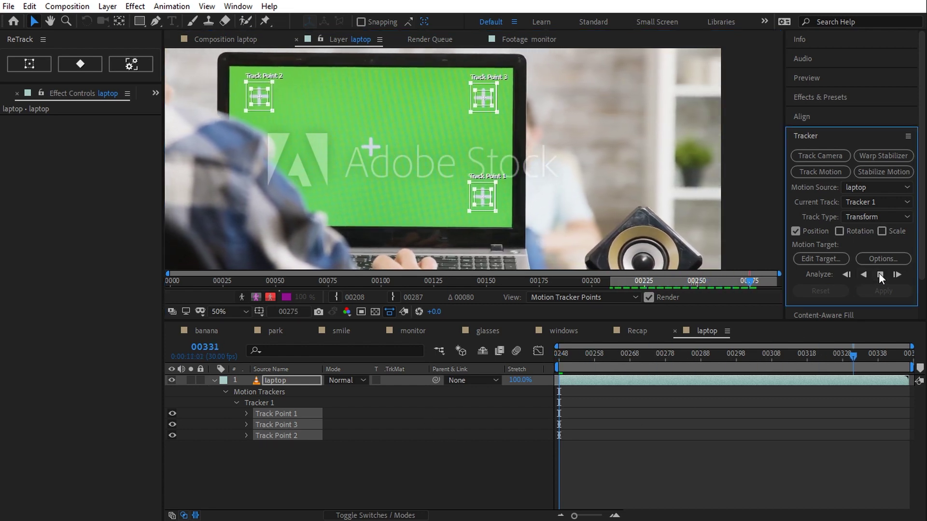
{"action": "left_click_drag", "start_coordinate": [888, 355], "coordinate": [690, 363]}
{"action": "key", "text": "Home"}
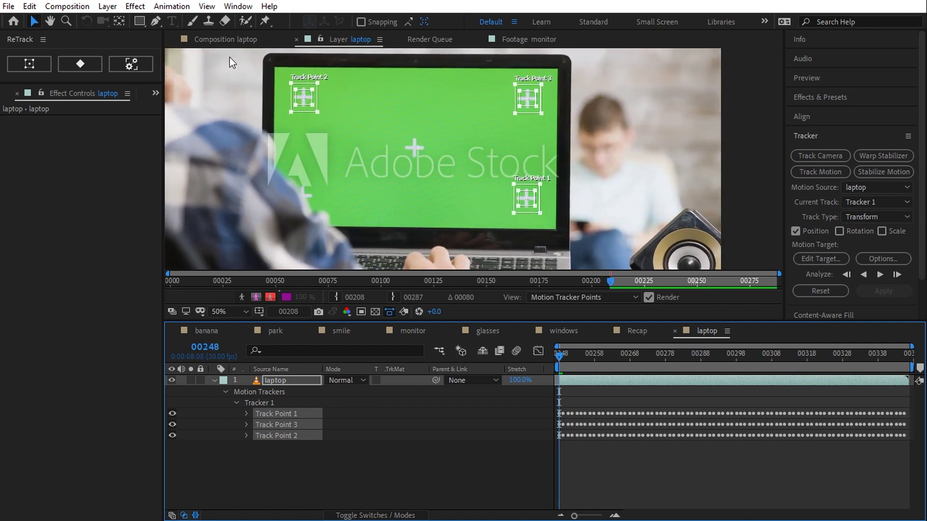
Start a ReTrack from the tracked points in the composition view and move its panel aside.
{"action": "left_click", "coordinate": [230, 39]}
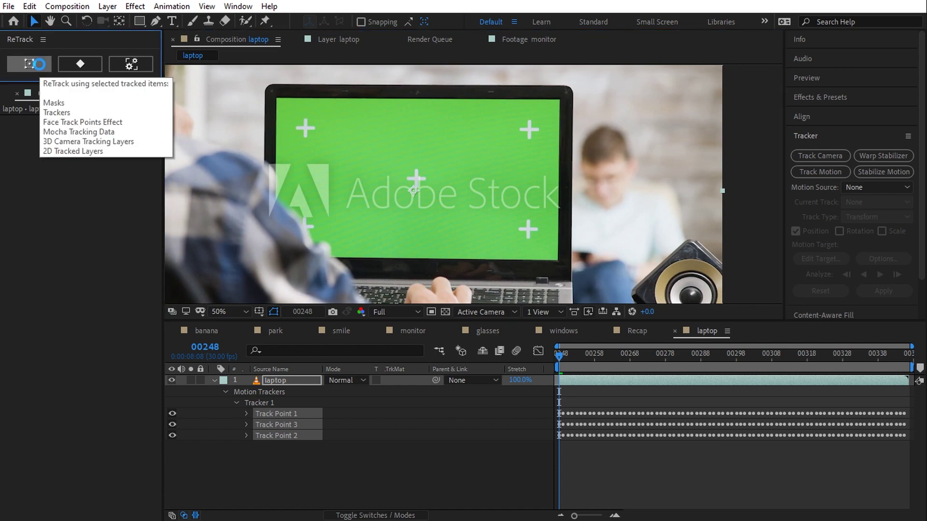
{"action": "left_click", "coordinate": [39, 68]}
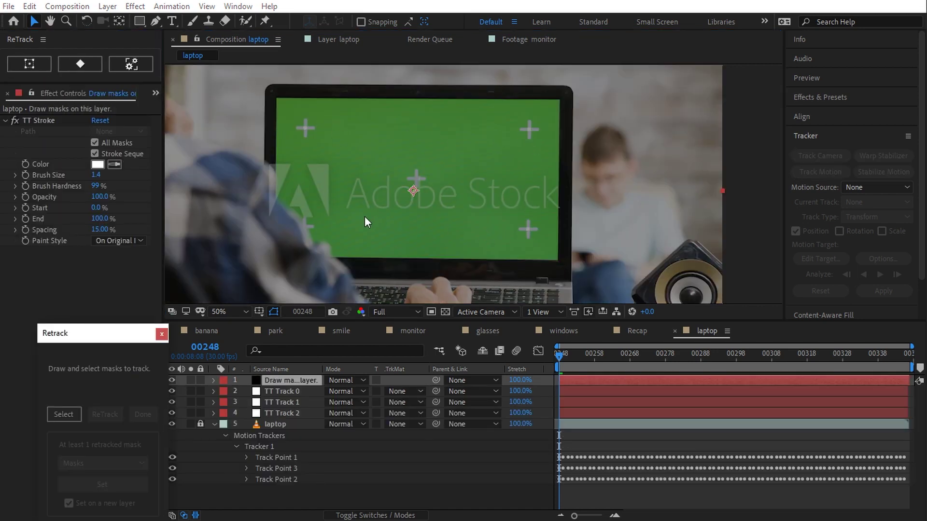
{"action": "left_click_drag", "start_coordinate": [109, 333], "coordinate": [90, 159]}
Draw a closed four-corner Pen mask around the laptop's green screen.
{"action": "left_click", "coordinate": [156, 21]}
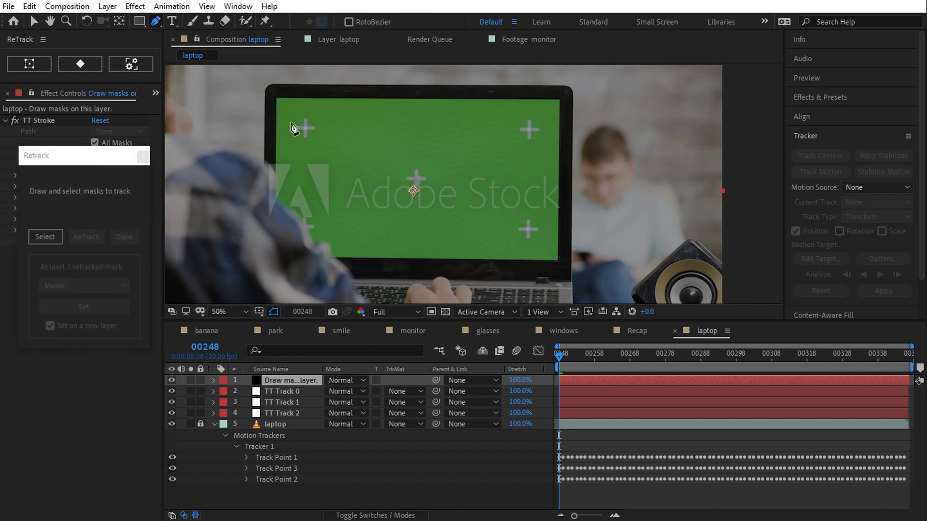
{"action": "scroll", "coordinate": [296, 141], "scroll_direction": "up", "scroll_amount": 3}
{"action": "scroll", "coordinate": [270, 182], "scroll_direction": "down", "scroll_amount": 1}
{"action": "left_click", "coordinate": [271, 182]}
{"action": "scroll", "coordinate": [338, 183], "scroll_direction": "right", "scroll_amount": 5}
{"action": "left_click", "coordinate": [476, 176]}
{"action": "scroll", "coordinate": [450, 253], "scroll_direction": "down", "scroll_amount": 3}
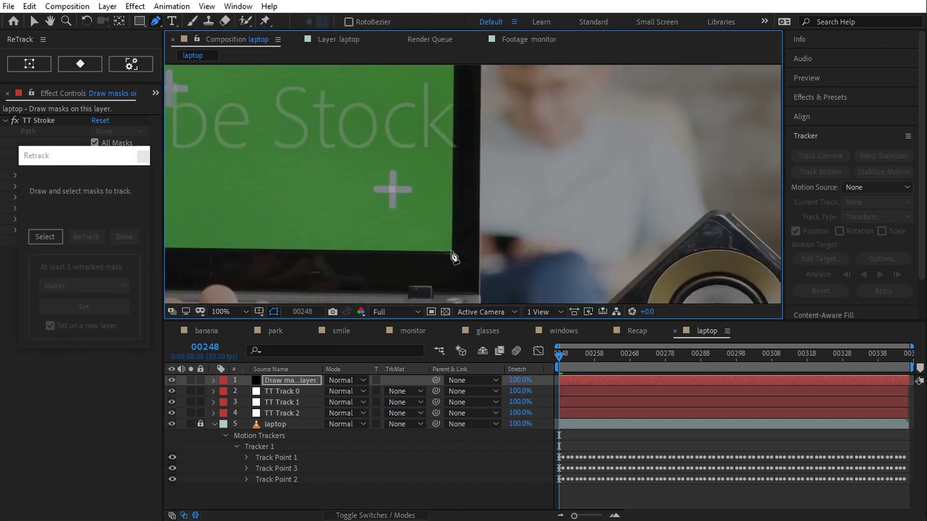
{"action": "left_click", "coordinate": [451, 252]}
{"action": "scroll", "coordinate": [479, 269], "scroll_direction": "left", "scroll_amount": 5}
{"action": "left_click", "coordinate": [480, 269]}
{"action": "scroll", "coordinate": [459, 275], "scroll_direction": "down", "scroll_amount": 2}
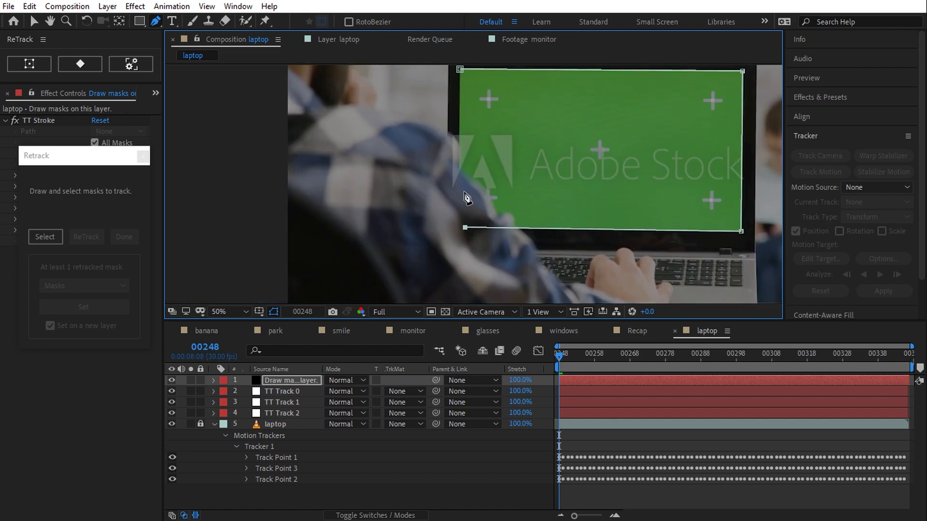
{"action": "left_click", "coordinate": [460, 70]}
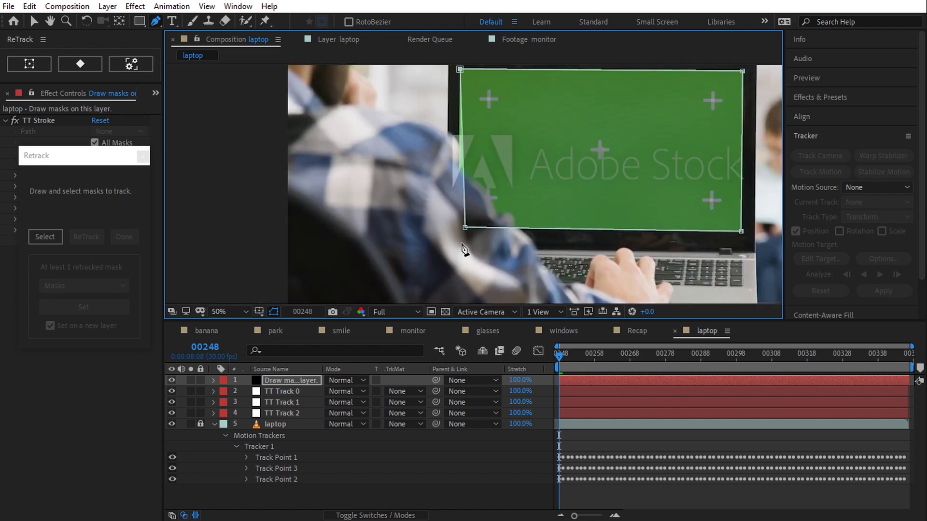
Nudge the bottom-left mask corner onto the screen edge and pan to see the whole laptop.
{"action": "left_click_drag", "start_coordinate": [465, 227], "coordinate": [463, 227]}
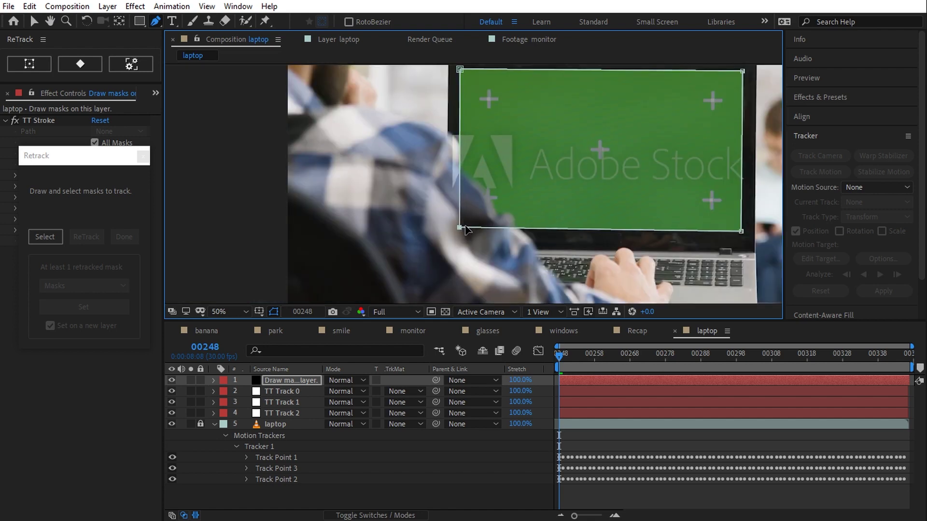
{"action": "key", "text": "h"}
{"action": "left_click_drag", "start_coordinate": [582, 158], "coordinate": [495, 184]}
Select the drawn mask, retrack it from the track points, and accept the result.
{"action": "left_click", "coordinate": [45, 237]}
{"action": "mouse_move", "coordinate": [560, 355]}
{"action": "left_mouse_down"}
{"action": "mouse_move", "coordinate": [637, 357]}
{"action": "mouse_move", "coordinate": [559, 365]}
{"action": "left_mouse_up"}
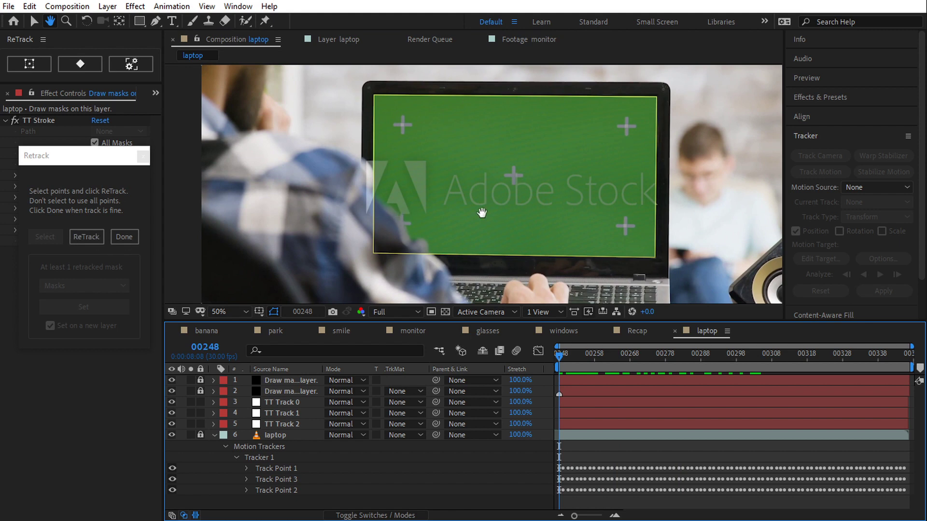
{"action": "left_click", "coordinate": [86, 237]}
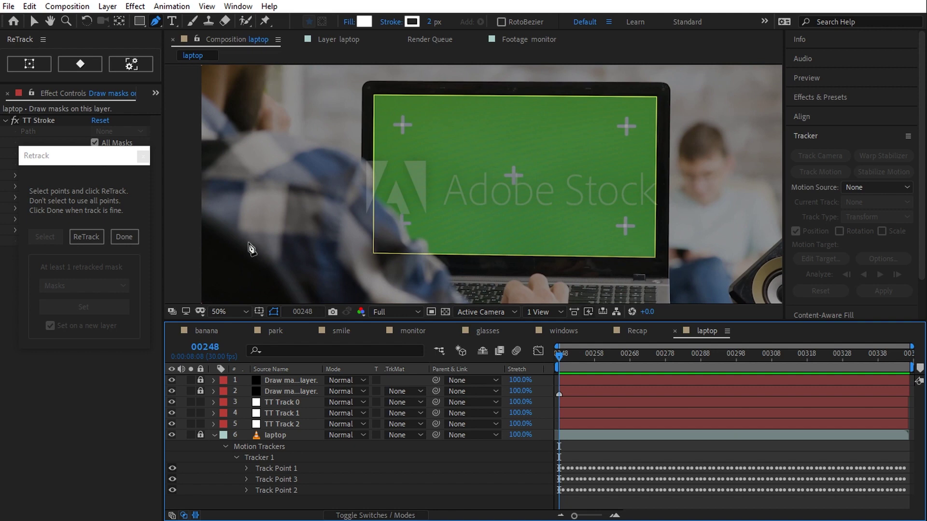
{"action": "left_click", "coordinate": [124, 236]}
Output the mask as a Corner Pin checkerboard layer and play the shot to check it.
{"action": "left_click", "coordinate": [83, 285]}
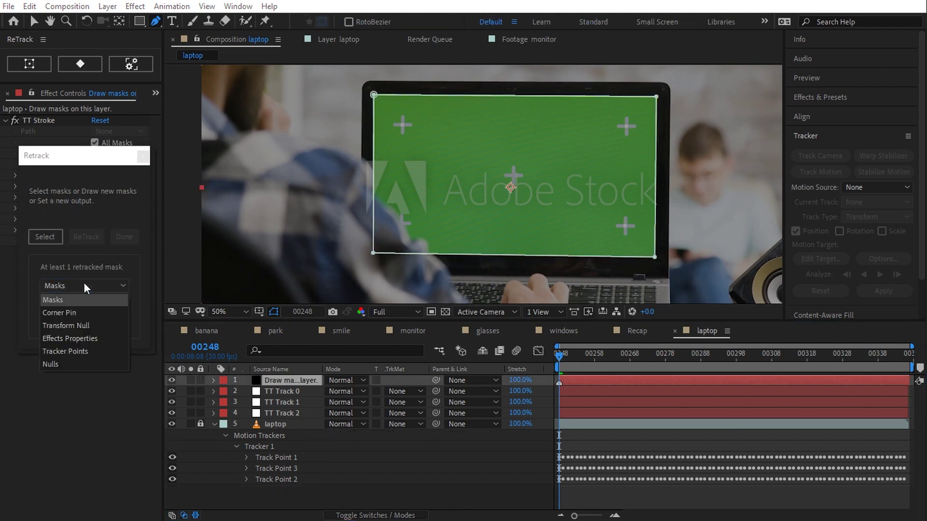
{"action": "left_click", "coordinate": [92, 313]}
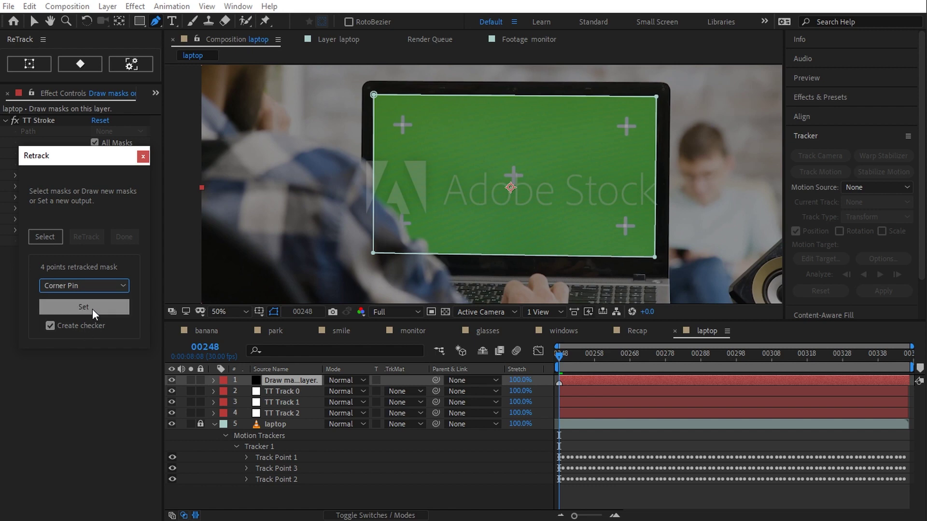
{"action": "left_click", "coordinate": [92, 311]}
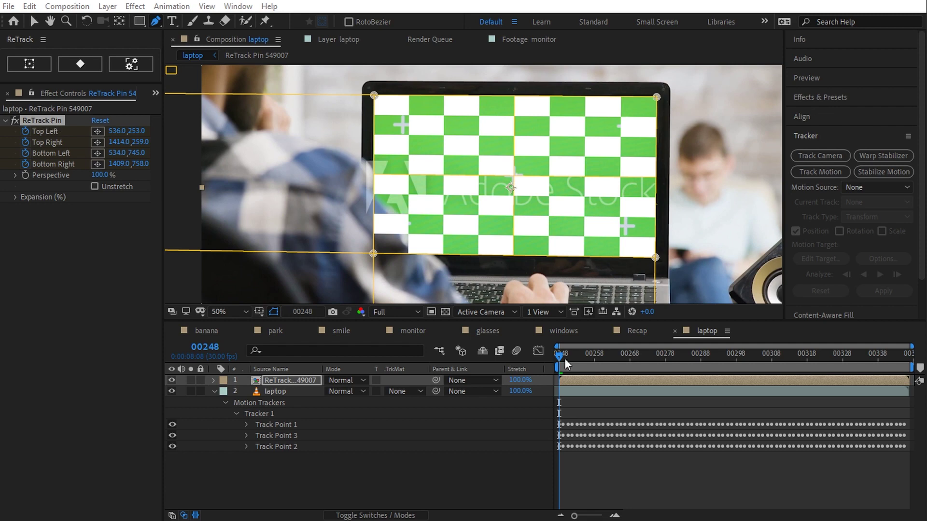
{"action": "key", "text": "space"}
{"action": "key", "text": "space"}
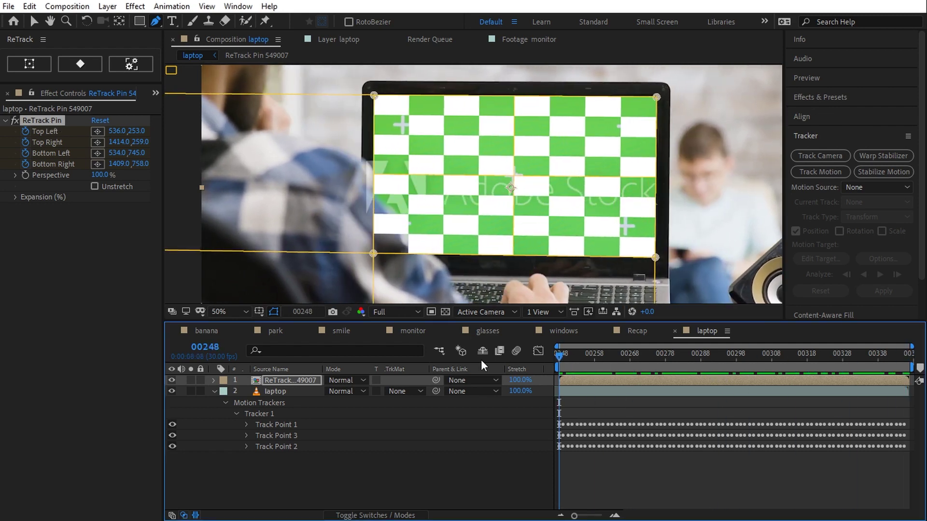
Open the ReTrack Pin precomp and turn off its Checkerboard effect.
{"action": "double_click", "coordinate": [297, 380]}
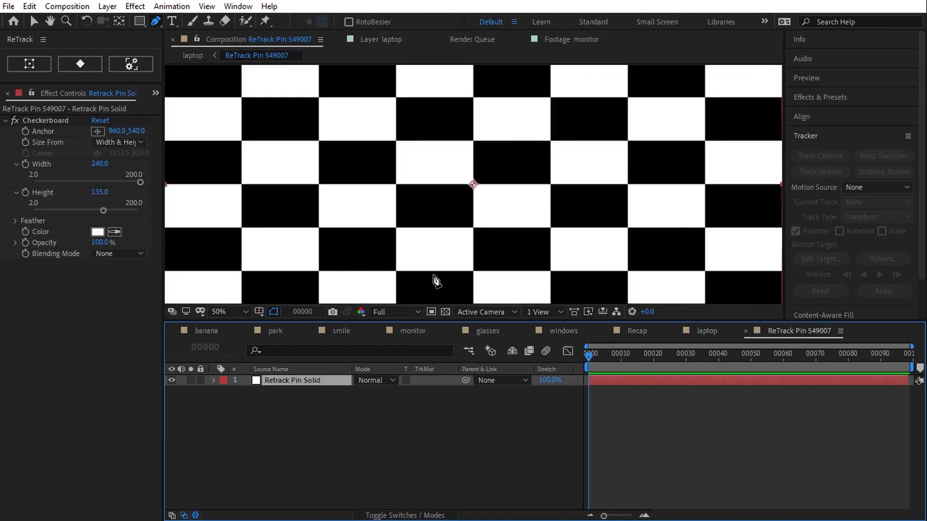
{"action": "scroll", "coordinate": [437, 280], "scroll_direction": "down", "scroll_amount": 2}
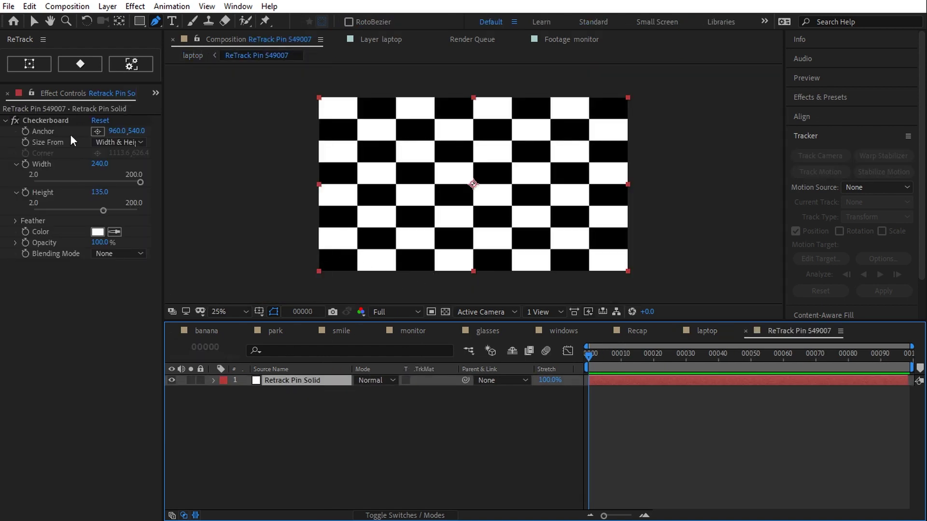
{"action": "left_click", "coordinate": [13, 121]}
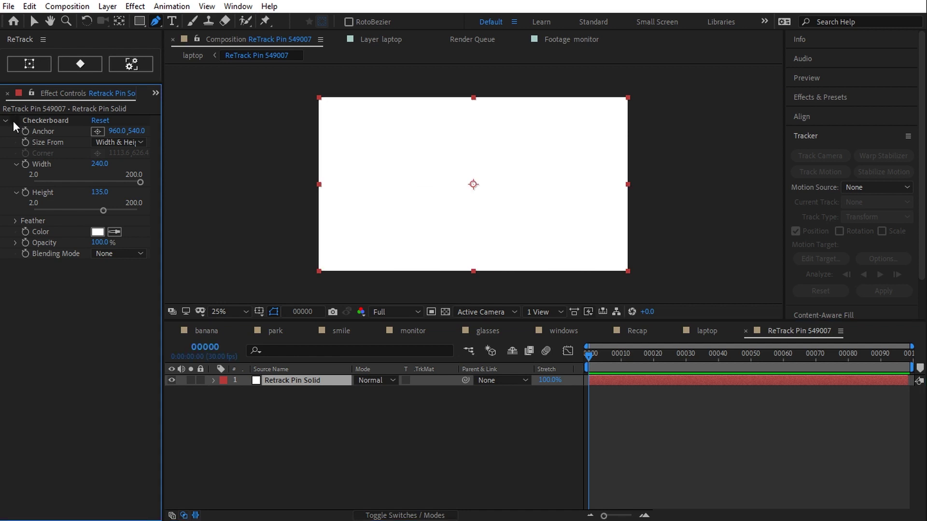
Add a large blue bold 'retracked' text layer over the white solid.
{"action": "left_click", "coordinate": [171, 20]}
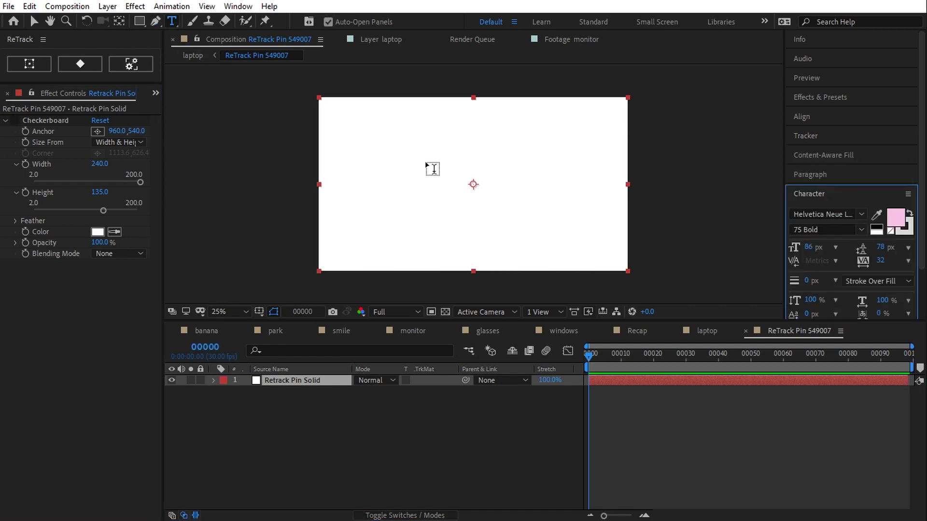
{"action": "left_click", "coordinate": [471, 186]}
{"action": "type", "text": "retracked"}
{"action": "key", "text": "Escape"}
{"action": "key", "text": "v"}
{"action": "left_click", "coordinate": [896, 218]}
{"action": "left_click", "coordinate": [614, 203]}
{"action": "left_click", "coordinate": [726, 207]}
{"action": "left_click_drag", "start_coordinate": [503, 185], "coordinate": [563, 197]}
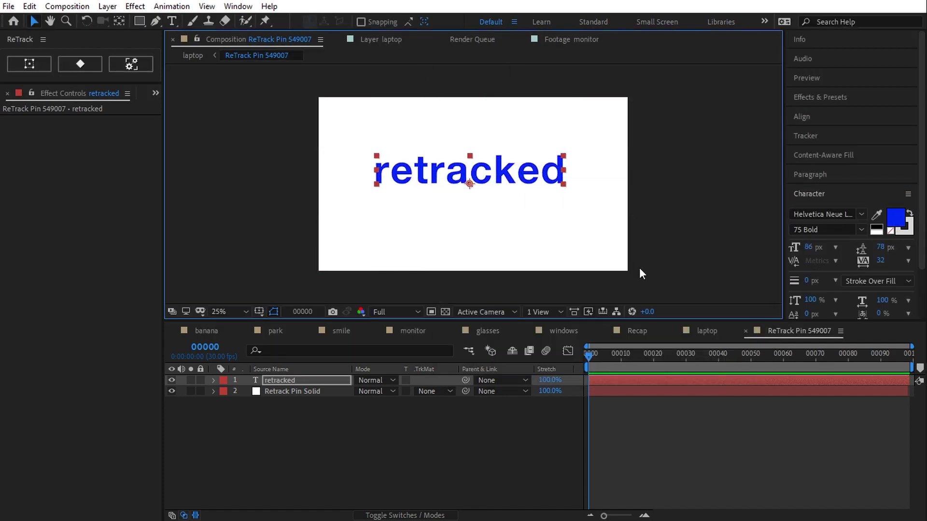
Preview the laptop comp and duplicate the laptop footage layer to the top of the stack.
{"action": "left_click", "coordinate": [707, 333]}
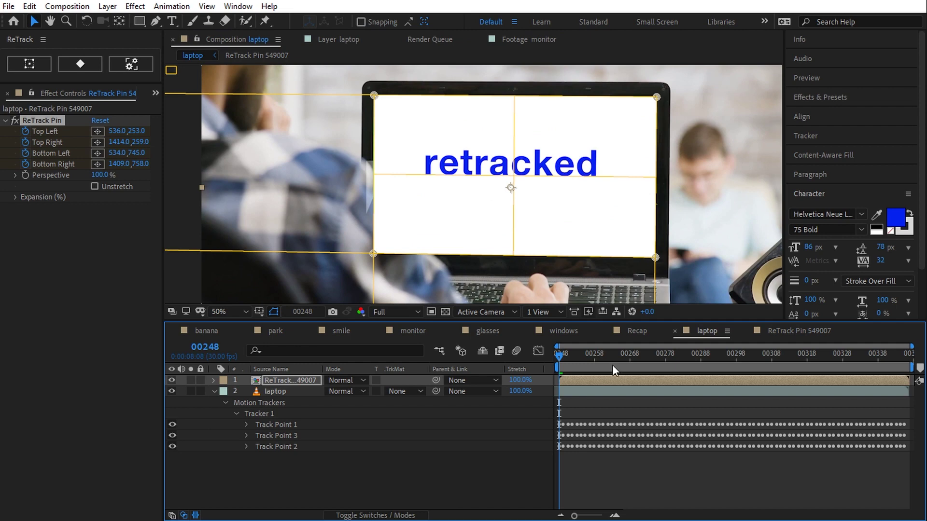
{"action": "key", "text": "space"}
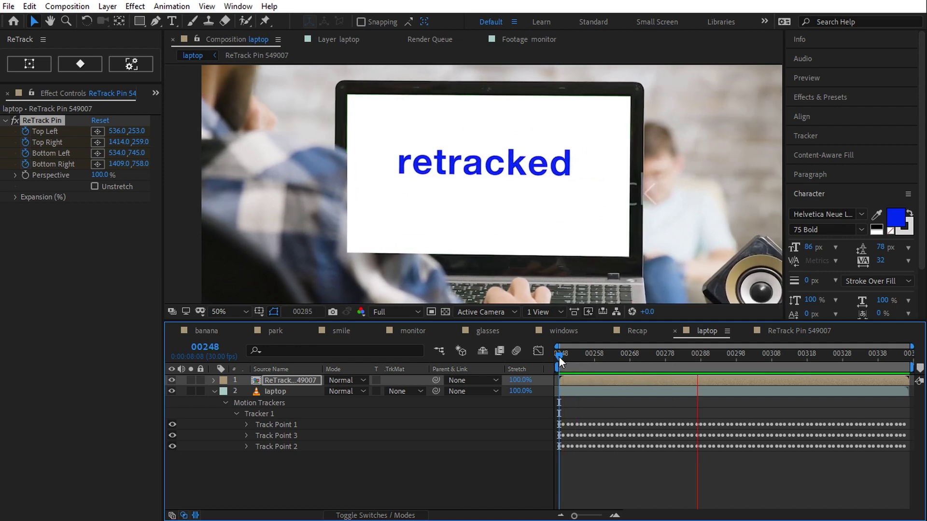
{"action": "key", "text": "space"}
{"action": "key", "text": "Home"}
{"action": "left_click", "coordinate": [288, 391]}
{"action": "key", "text": "ctrl+d"}
{"action": "left_click_drag", "start_coordinate": [289, 389], "coordinate": [291, 375]}
Key out the copy's green screen with Keylight, Clip Black 24 and Clip White 69, then preview.
{"action": "right_click", "coordinate": [94, 173]}
{"action": "mouse_move", "coordinate": [145, 385]}
{"action": "left_click", "coordinate": [333, 500]}
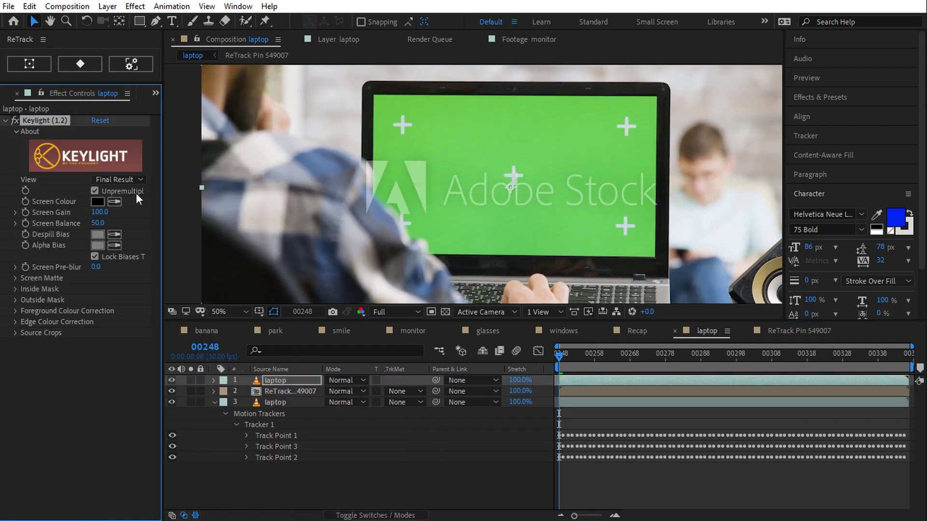
{"action": "left_click", "coordinate": [115, 201]}
{"action": "left_click", "coordinate": [437, 125]}
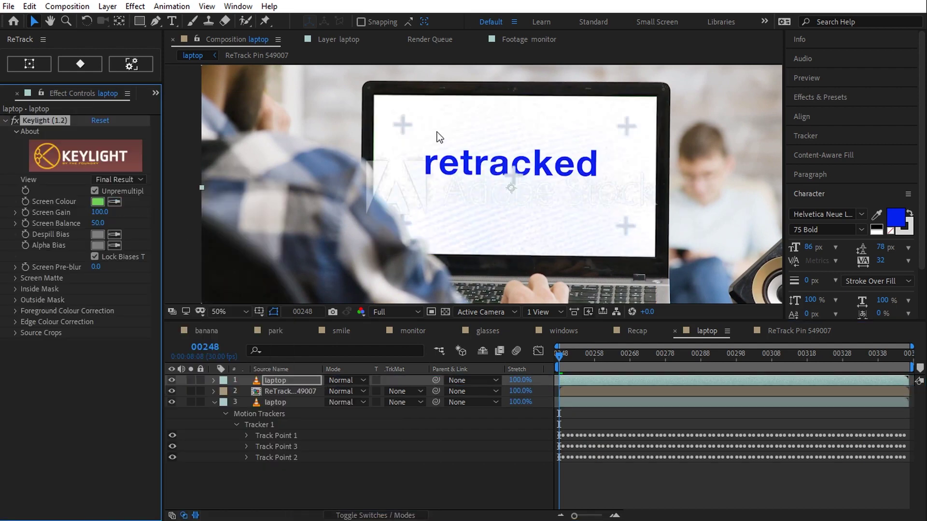
{"action": "left_click", "coordinate": [17, 277]}
{"action": "left_click_drag", "start_coordinate": [99, 289], "coordinate": [111, 286]}
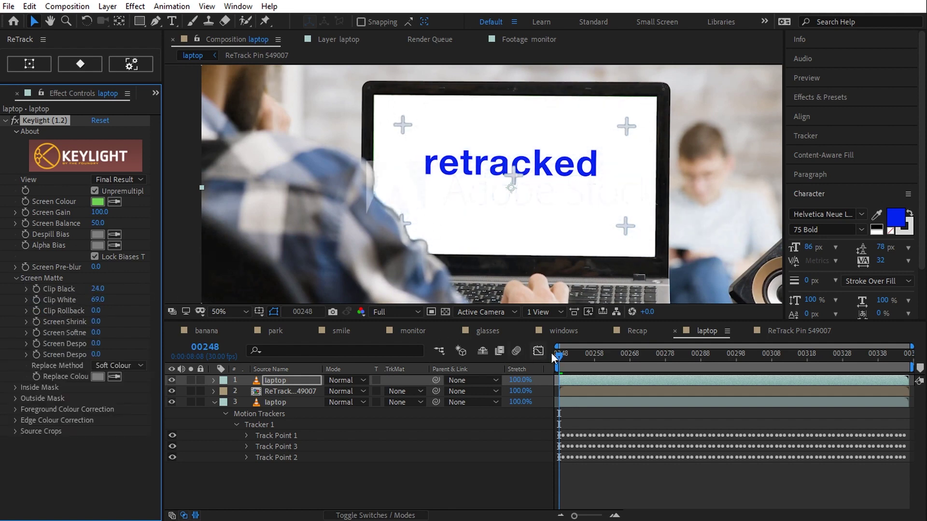
{"action": "key", "text": "space"}
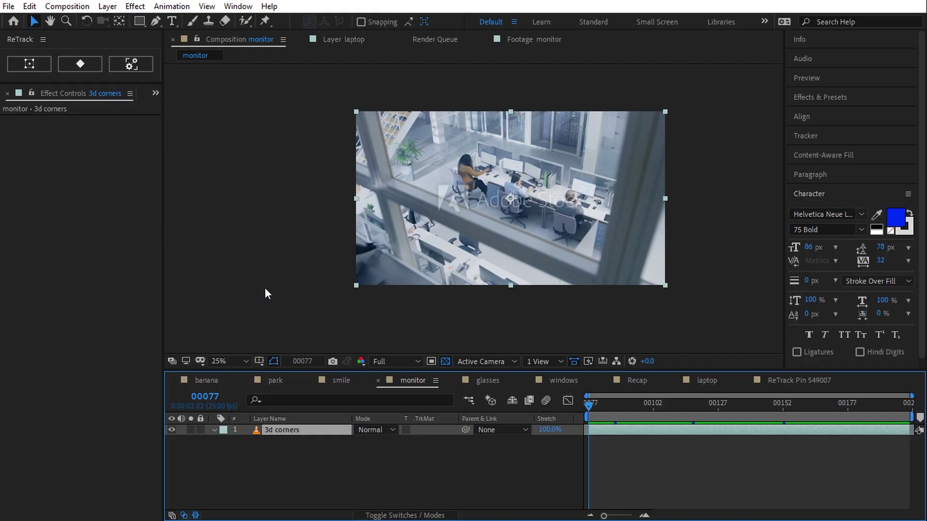
Preview the monitor shot and apply the 3D Camera Tracker, showing its advanced solve details.
{"action": "key", "text": "space"}
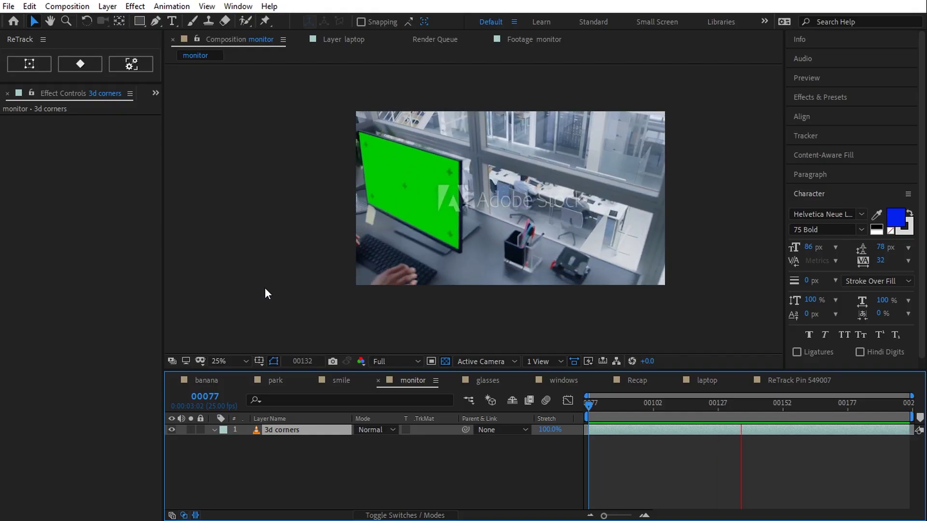
{"action": "key", "text": "space"}
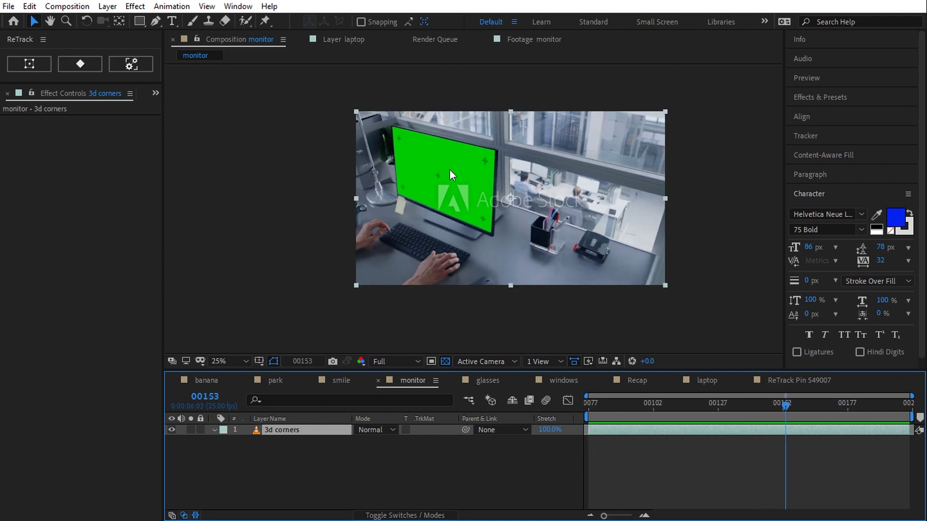
{"action": "right_click", "coordinate": [82, 161]}
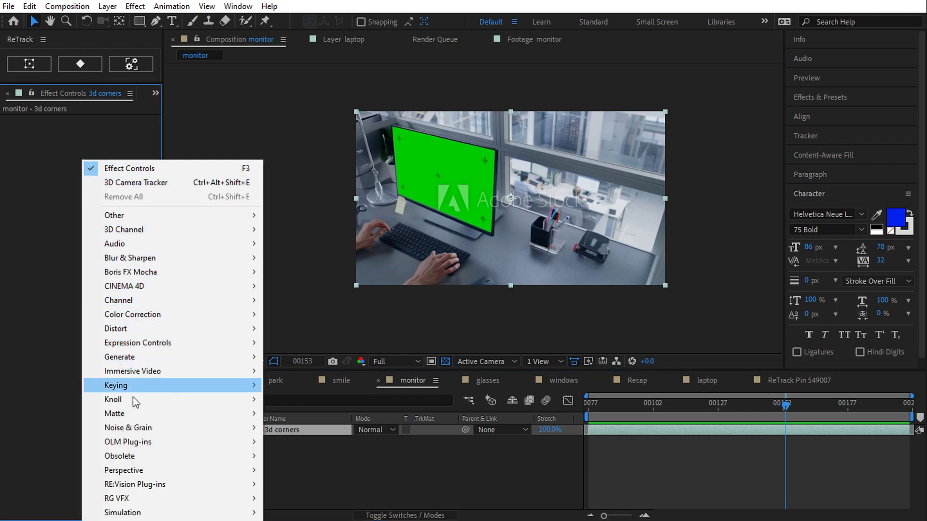
{"action": "mouse_move", "coordinate": [144, 468]}
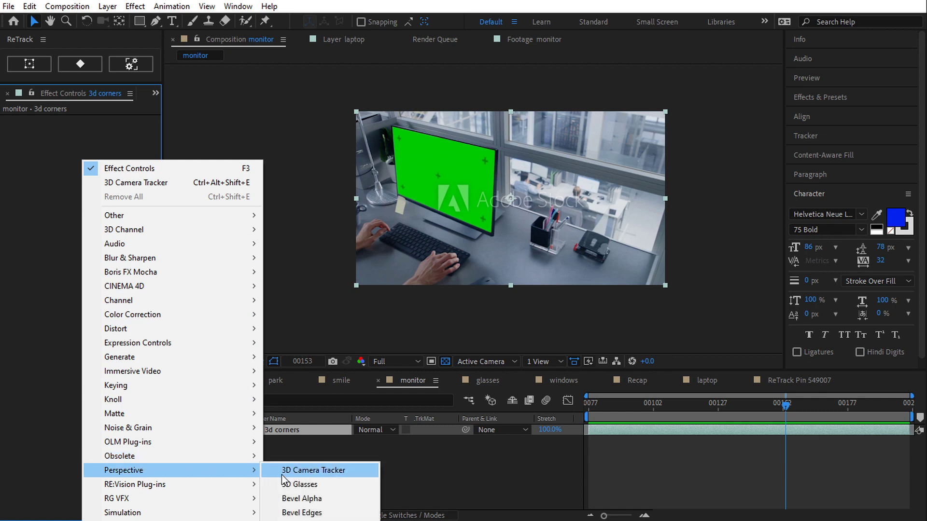
{"action": "left_click", "coordinate": [301, 471]}
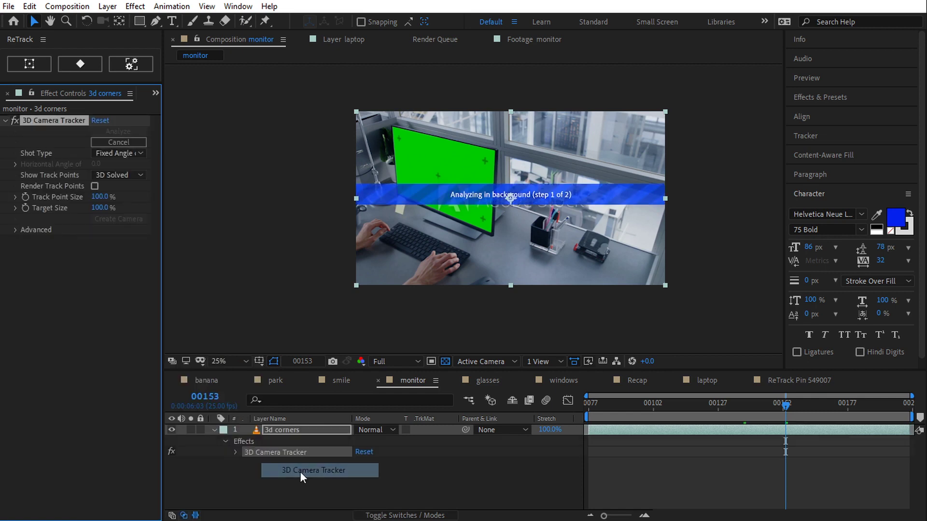
{"action": "left_click", "coordinate": [16, 230]}
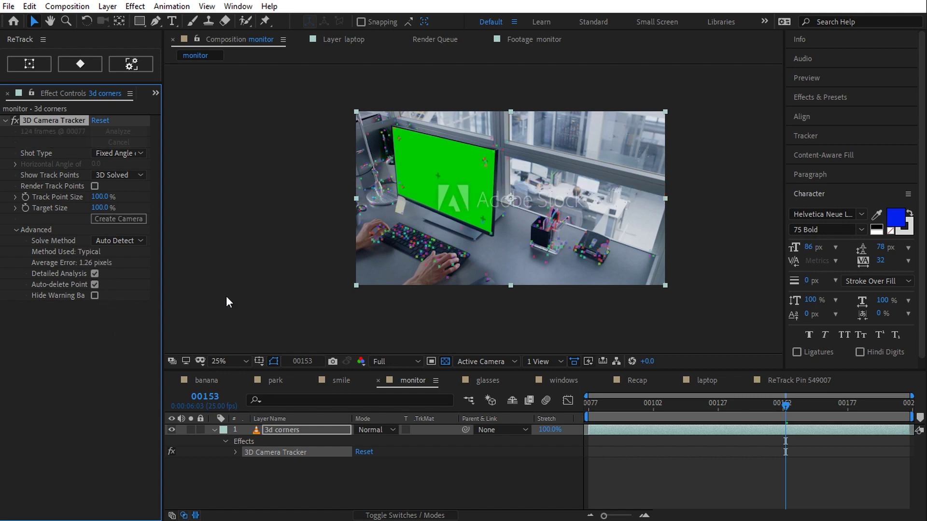
At frame 00199, select six track points around the green screen and open the layer-creation options.
{"action": "left_click_drag", "start_coordinate": [737, 410], "coordinate": [822, 409]}
{"action": "scroll", "coordinate": [482, 200], "scroll_direction": "up", "scroll_amount": 2}
{"action": "left_click_drag", "start_coordinate": [476, 201], "coordinate": [515, 220]}
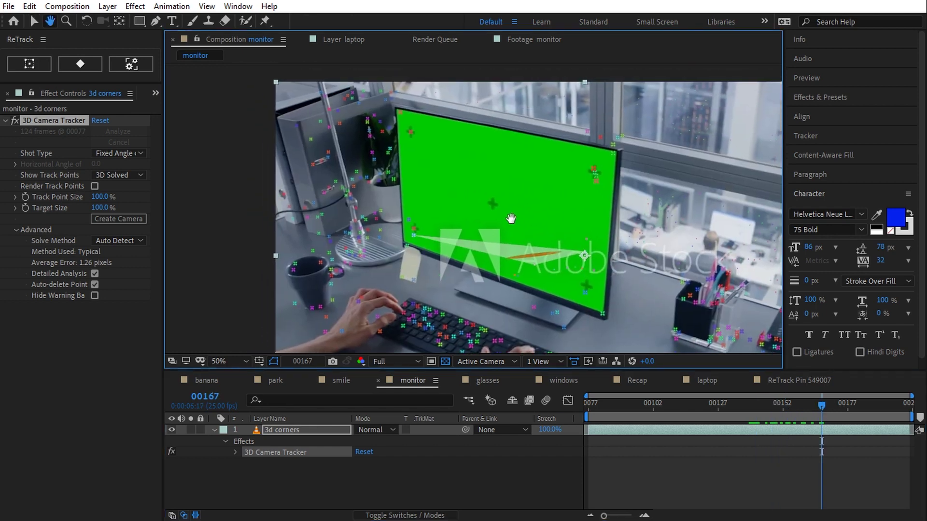
{"action": "mouse_move", "coordinate": [822, 406]}
{"action": "left_mouse_down"}
{"action": "mouse_move", "coordinate": [906, 408]}
{"action": "mouse_move", "coordinate": [832, 412]}
{"action": "left_mouse_up"}
{"action": "left_click", "coordinate": [425, 134]}
{"action": "left_click", "coordinate": [612, 173], "text": "shift"}
{"action": "left_click", "coordinate": [603, 289], "text": "shift"}
{"action": "left_click", "coordinate": [428, 230], "text": "shift"}
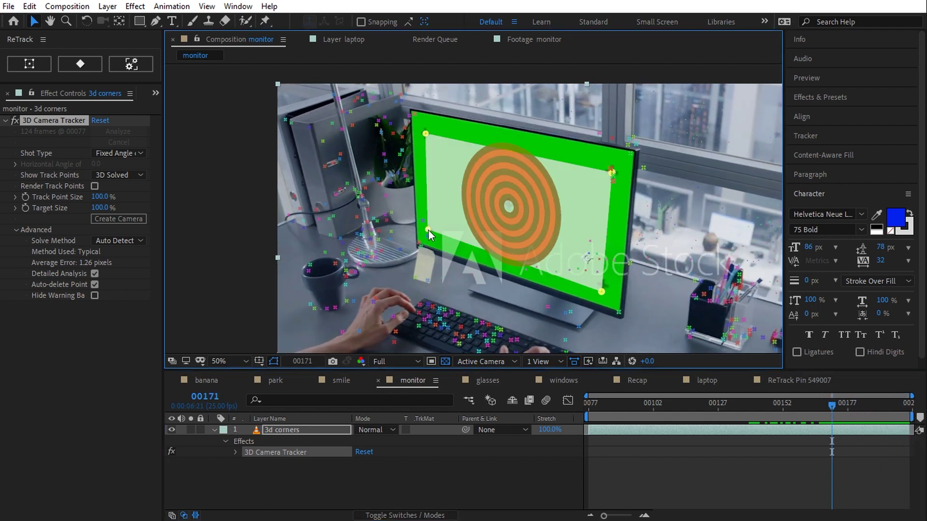
{"action": "left_click", "coordinate": [411, 112], "text": "shift"}
{"action": "left_click", "coordinate": [619, 311], "text": "shift"}
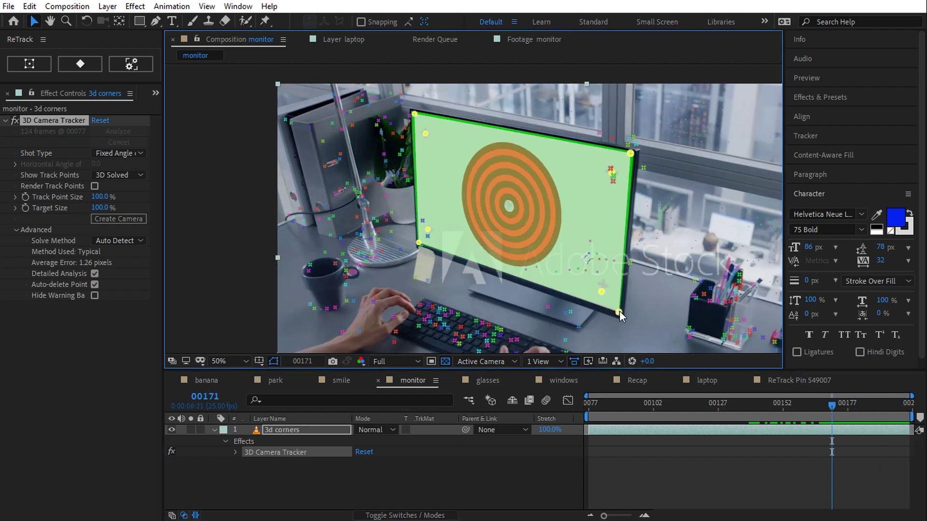
{"action": "right_click", "coordinate": [514, 209]}
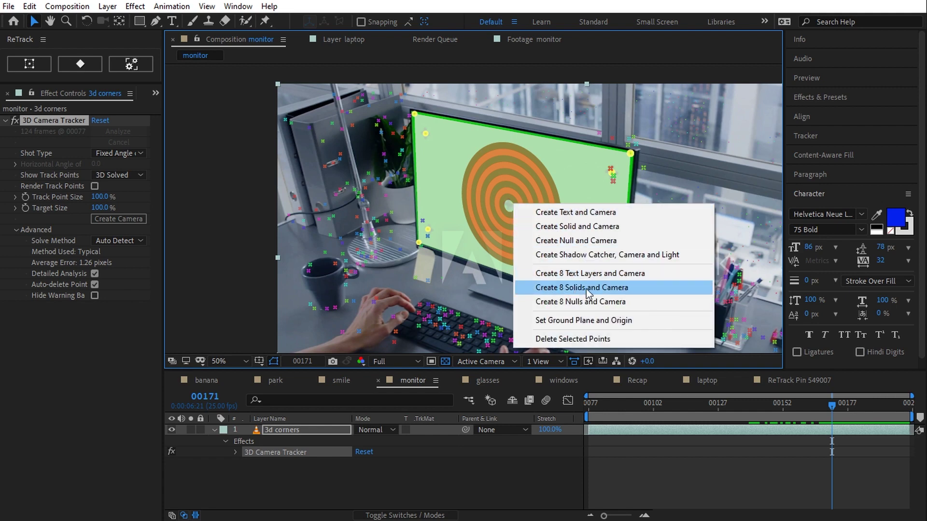
Create eight solids and a tracker camera, then select all eight Track Solid layers.
{"action": "left_click", "coordinate": [642, 288]}
{"action": "left_click_drag", "start_coordinate": [642, 371], "coordinate": [642, 322]}
{"action": "left_click", "coordinate": [313, 382]}
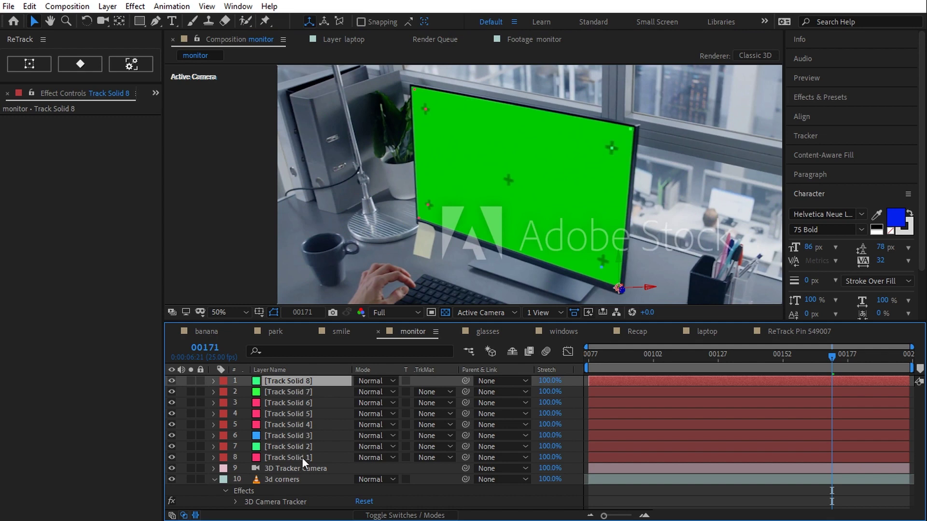
{"action": "left_click", "coordinate": [302, 457], "text": "shift"}
{"action": "scroll", "coordinate": [533, 251], "scroll_direction": "down", "scroll_amount": 2}
{"action": "left_click_drag", "start_coordinate": [828, 349], "coordinate": [788, 348]}
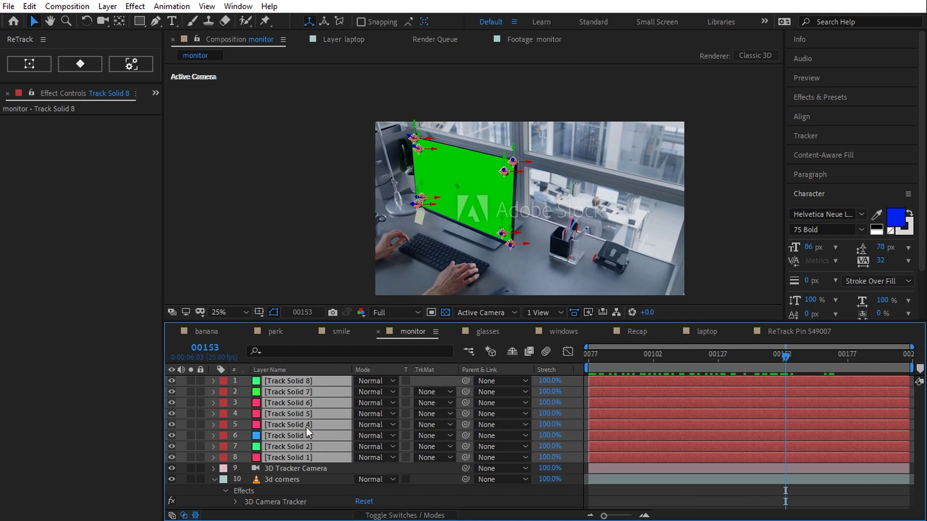
Convert the selected solids into ReTrack layers and scrub to frame 00166.
{"action": "left_click", "coordinate": [30, 65]}
{"action": "scroll", "coordinate": [453, 196], "scroll_direction": "up", "scroll_amount": 2}
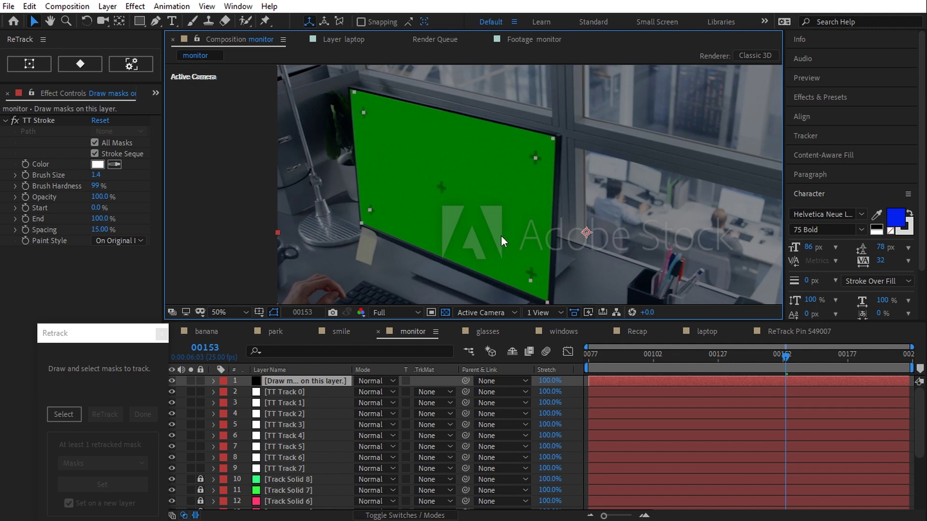
{"action": "scroll", "coordinate": [500, 236], "scroll_direction": "down", "scroll_amount": 2}
{"action": "left_click_drag", "start_coordinate": [791, 355], "coordinate": [610, 389]}
{"action": "left_click_drag", "start_coordinate": [324, 252], "coordinate": [348, 201]}
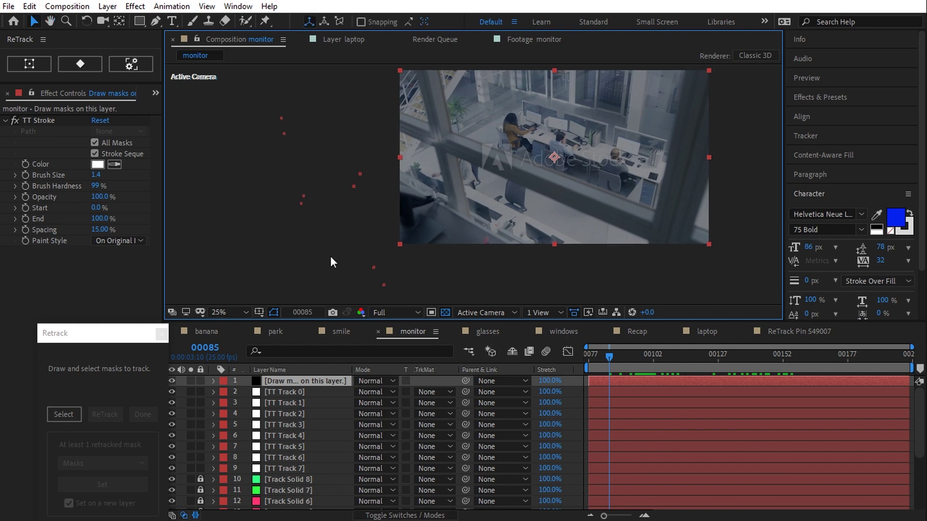
{"action": "left_click_drag", "start_coordinate": [613, 361], "coordinate": [855, 355]}
{"action": "scroll", "coordinate": [607, 199], "scroll_direction": "up", "scroll_amount": 5}
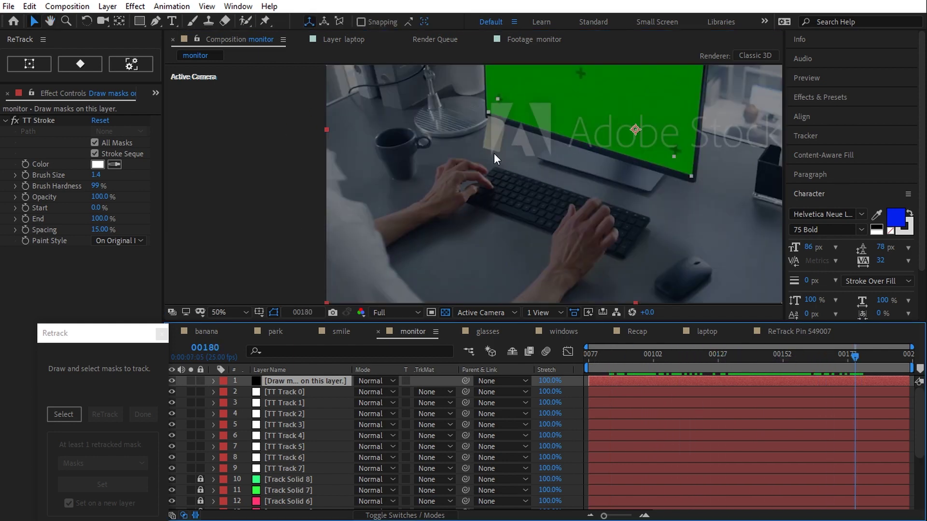
Draw a closed four-point mask around the monitor's green screen.
{"action": "key", "text": "h"}
{"action": "left_click_drag", "start_coordinate": [470, 339], "coordinate": [473, 307]}
{"action": "key", "text": "v"}
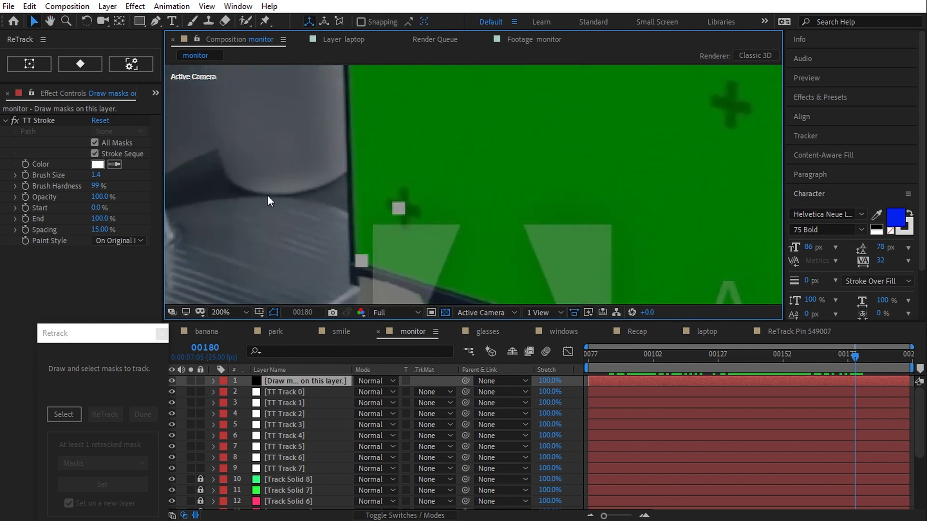
{"action": "left_click_drag", "start_coordinate": [113, 333], "coordinate": [108, 114]}
{"action": "scroll", "coordinate": [362, 134], "scroll_direction": "up", "scroll_amount": 10}
{"action": "key", "text": "g"}
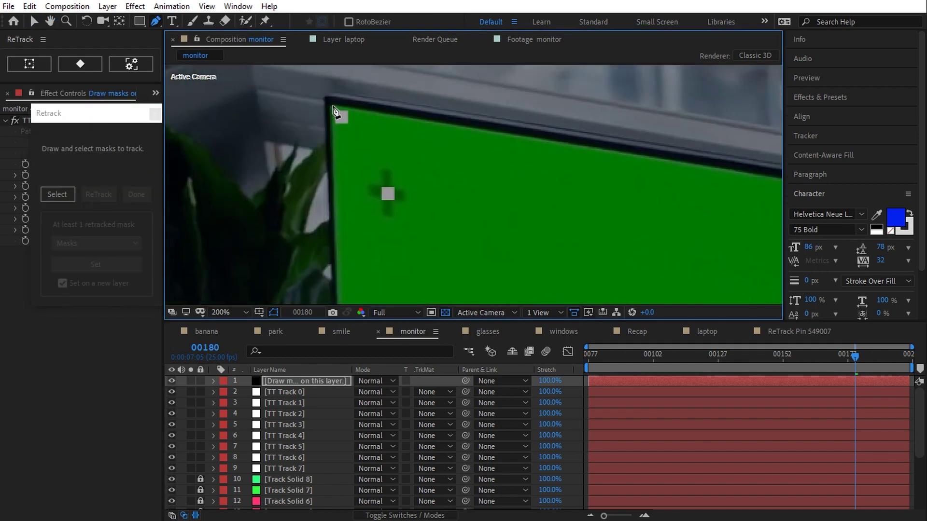
{"action": "left_click", "coordinate": [335, 111]}
{"action": "scroll", "coordinate": [473, 183], "scroll_direction": "right", "scroll_amount": 10}
{"action": "left_click", "coordinate": [548, 141]}
{"action": "scroll", "coordinate": [531, 193], "scroll_direction": "down", "scroll_amount": 8}
{"action": "left_click", "coordinate": [528, 248]}
{"action": "scroll", "coordinate": [434, 183], "scroll_direction": "left", "scroll_amount": 10}
{"action": "left_click", "coordinate": [286, 155]}
{"action": "scroll", "coordinate": [533, 194], "scroll_direction": "down", "scroll_amount": 2}
{"action": "scroll", "coordinate": [532, 194], "scroll_direction": "down", "scroll_amount": 3}
{"action": "scroll", "coordinate": [466, 191], "scroll_direction": "up", "scroll_amount": 1}
Select the drawn mask and start a retrack, checking it at frame 00180.
{"action": "left_click", "coordinate": [54, 195]}
{"action": "left_click", "coordinate": [98, 194]}
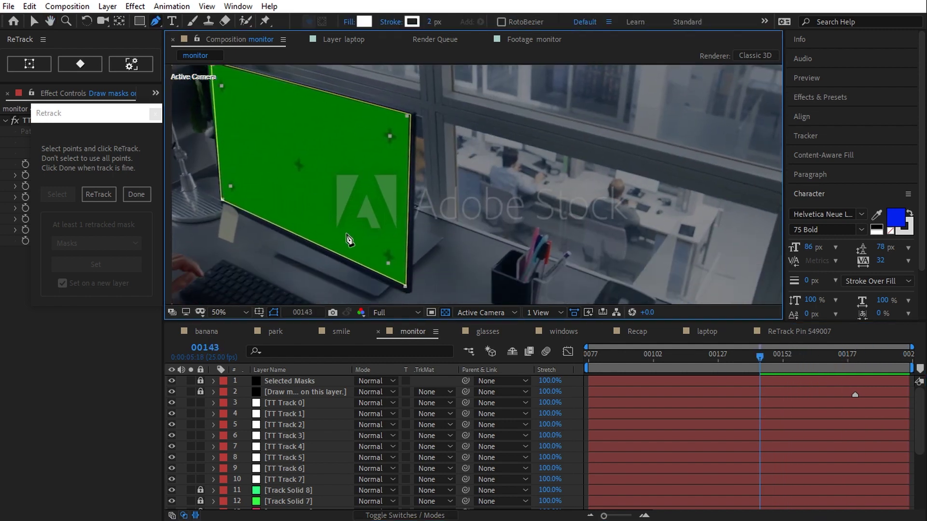
{"action": "left_click_drag", "start_coordinate": [767, 370], "coordinate": [855, 370]}
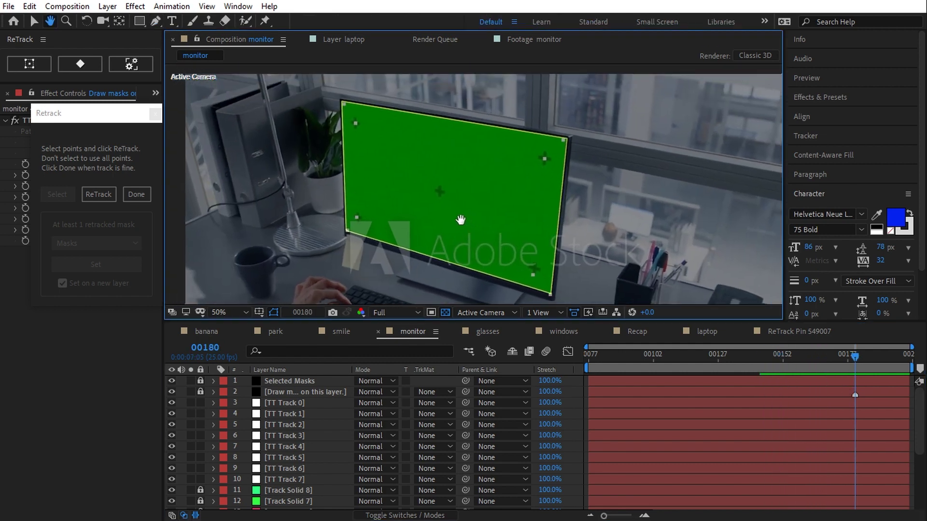
Pick the four corner track points, retrack the mask to them, and check frame 00166.
{"action": "left_click", "coordinate": [34, 20]}
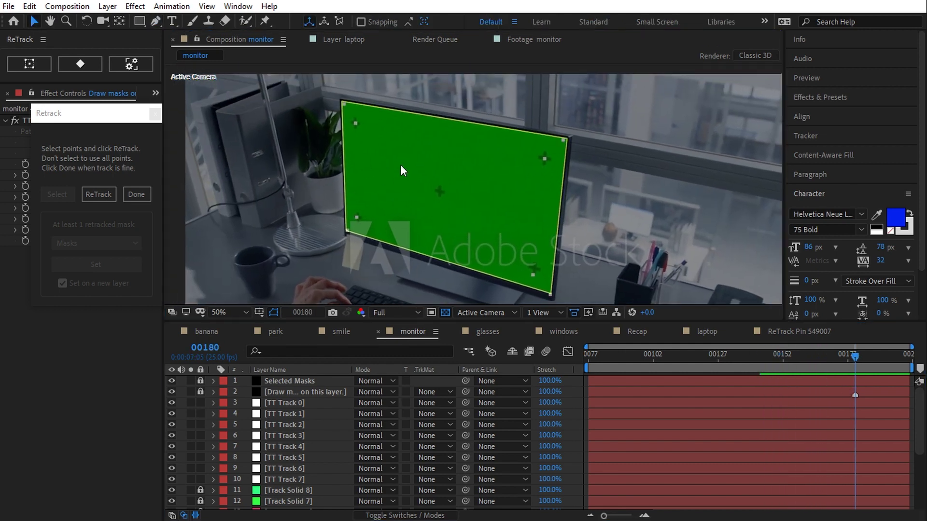
{"action": "left_click", "coordinate": [354, 124]}
{"action": "left_click", "coordinate": [544, 159], "text": "shift"}
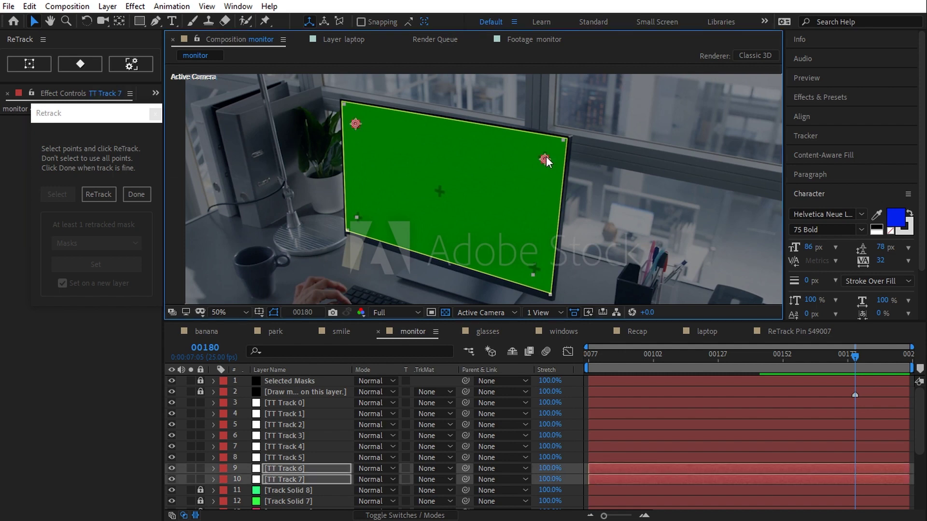
{"action": "left_click", "coordinate": [533, 275], "text": "shift"}
{"action": "left_click", "coordinate": [356, 218], "text": "shift"}
{"action": "left_click", "coordinate": [109, 195]}
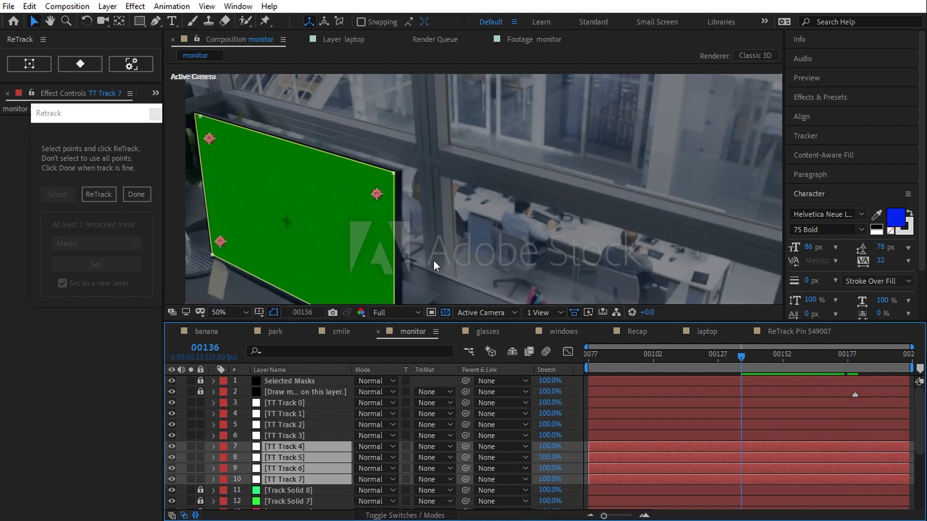
{"action": "left_click_drag", "start_coordinate": [740, 352], "coordinate": [818, 345]}
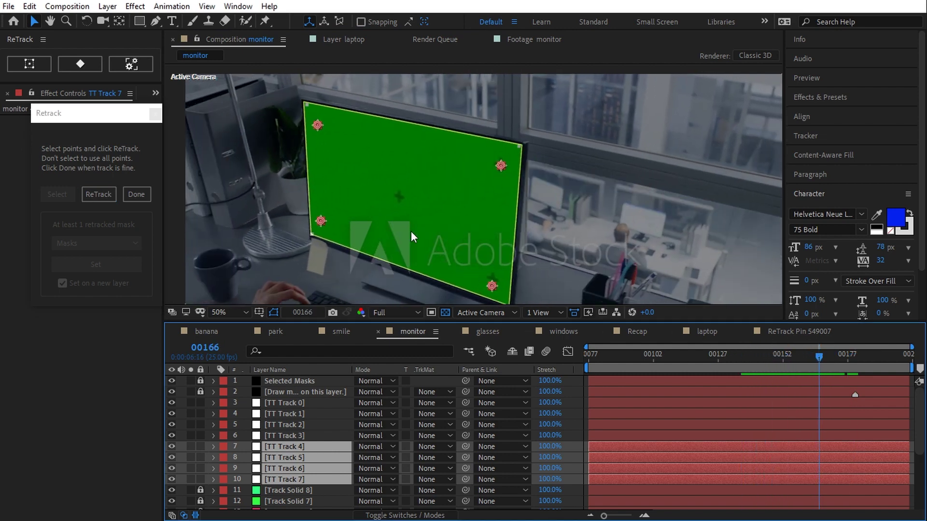
Finish the retrack and output it as a Corner Pin checkerboard on the monitor screen.
{"action": "left_click", "coordinate": [143, 195]}
{"action": "left_click", "coordinate": [92, 241]}
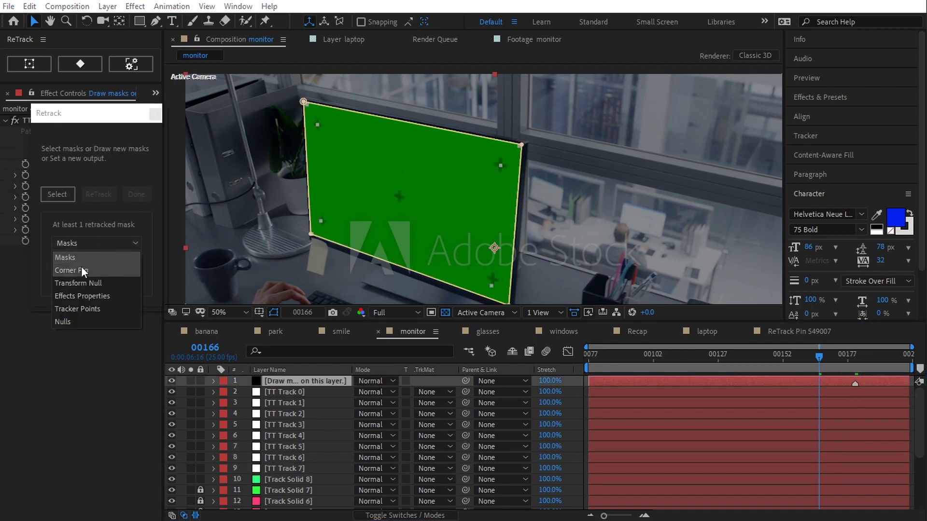
{"action": "left_click", "coordinate": [108, 270]}
{"action": "left_click", "coordinate": [102, 263]}
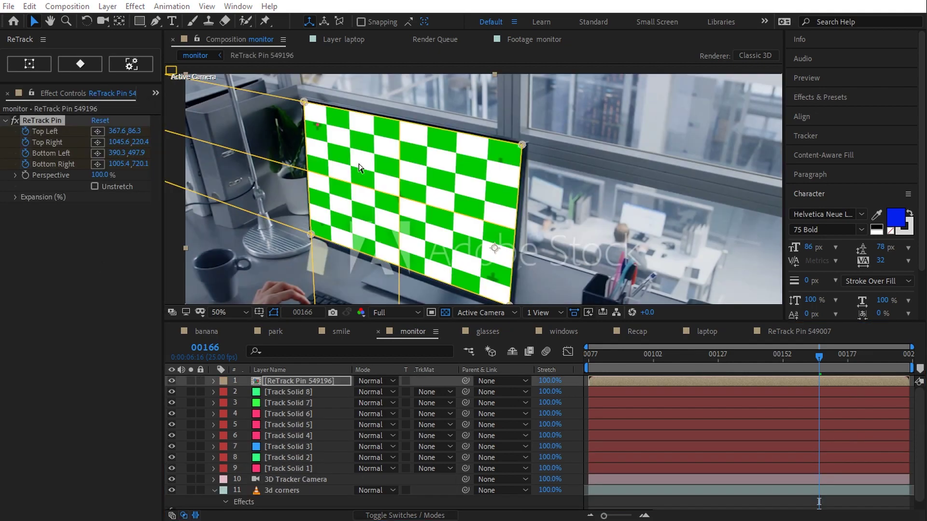
Zoom in and inspect the checkerboard's corners between frames 00114 and 00146.
{"action": "scroll", "coordinate": [360, 164], "scroll_direction": "up", "scroll_amount": 2}
{"action": "left_click_drag", "start_coordinate": [356, 155], "coordinate": [358, 234]}
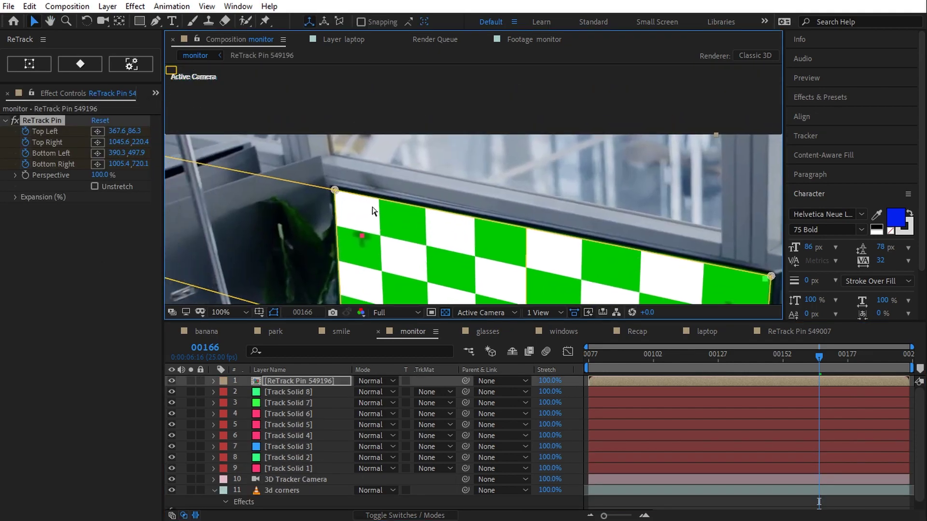
{"action": "scroll", "coordinate": [353, 222], "scroll_direction": "up", "scroll_amount": 2}
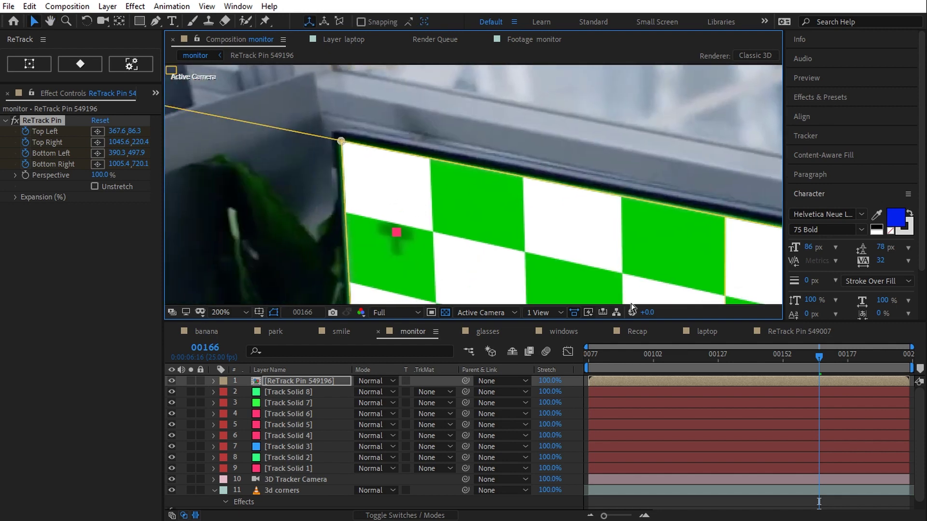
{"action": "left_click", "coordinate": [768, 372]}
{"action": "left_click_drag", "start_coordinate": [767, 370], "coordinate": [688, 384]}
{"action": "scroll", "coordinate": [608, 138], "scroll_direction": "down", "scroll_amount": 2}
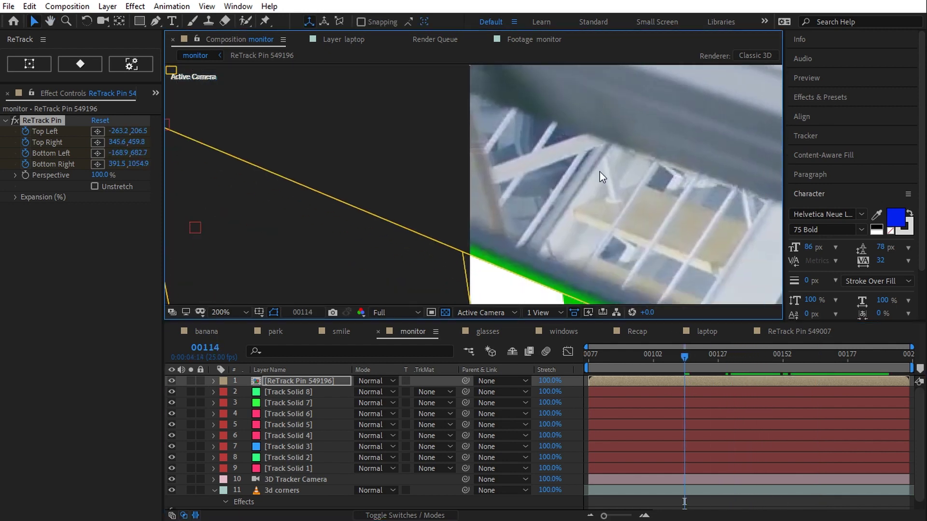
{"action": "left_click_drag", "start_coordinate": [600, 172], "coordinate": [556, 161]}
{"action": "left_click_drag", "start_coordinate": [685, 356], "coordinate": [730, 354]}
{"action": "left_click_drag", "start_coordinate": [635, 122], "coordinate": [590, 159]}
{"action": "key", "text": "v"}
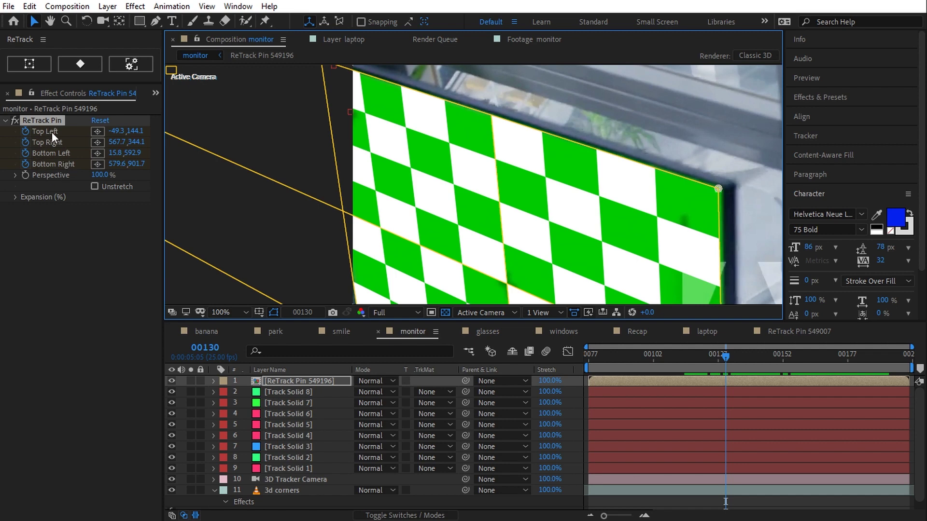
Adjust the pin corners in the Select panel and set a correction keyframe at 00200.
{"action": "left_click", "coordinate": [90, 59]}
{"action": "left_click_drag", "start_coordinate": [107, 383], "coordinate": [208, 145]}
{"action": "left_click", "coordinate": [575, 267]}
{"action": "key", "text": "Page_Up"}
{"action": "key", "text": "Page_Up"}
{"action": "key", "text": "Page_Up"}
{"action": "key", "text": "Page_Up"}
{"action": "key", "text": "Page_Up"}
{"action": "key", "text": "Page_Up"}
{"action": "key", "text": "Page_Up"}
{"action": "key", "text": "Page_Up"}
{"action": "key", "text": "Page_Up"}
{"action": "key", "text": "Page_Up"}
{"action": "key", "text": "Page_Up"}
{"action": "key", "text": "Page_Up"}
{"action": "key", "text": "Page_Up"}
{"action": "key", "text": "Page_Up"}
{"action": "key", "text": "Page_Up"}
{"action": "key", "text": "Page_Up"}
{"action": "key", "text": "Page_Up"}
{"action": "key", "text": "Page_Up"}
{"action": "key", "text": "Page_Up"}
{"action": "key", "text": "Page_Up"}
{"action": "key", "text": "h"}
{"action": "key", "text": "space"}
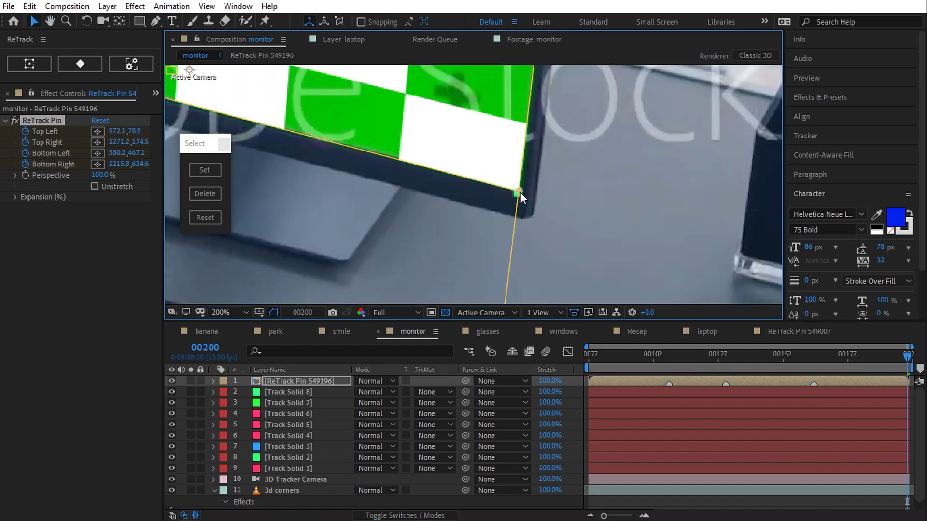
{"action": "key", "text": "v"}
{"action": "left_click", "coordinate": [205, 170]}
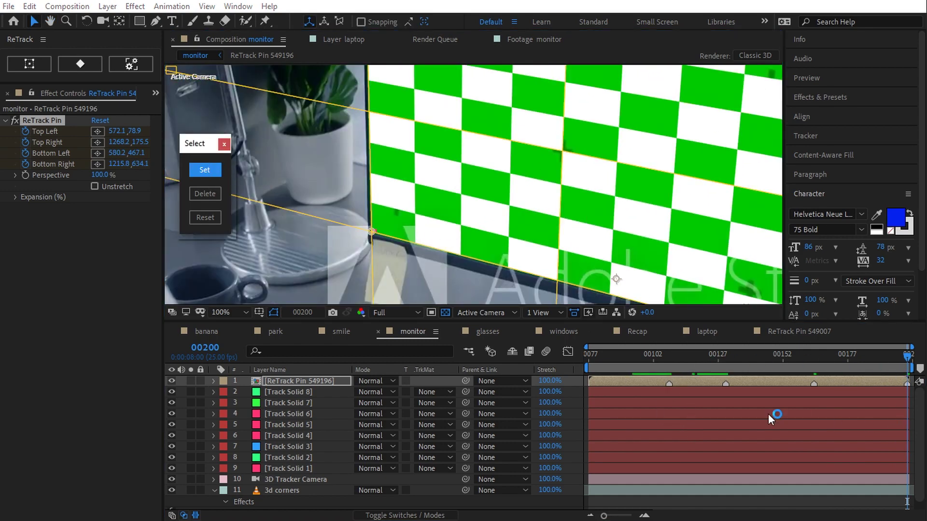
Rewind to frame 00077 and play back to check the pinned checkerboard.
{"action": "left_click", "coordinate": [764, 381]}
{"action": "left_click_drag", "start_coordinate": [746, 364], "coordinate": [574, 377]}
{"action": "key", "text": "space"}
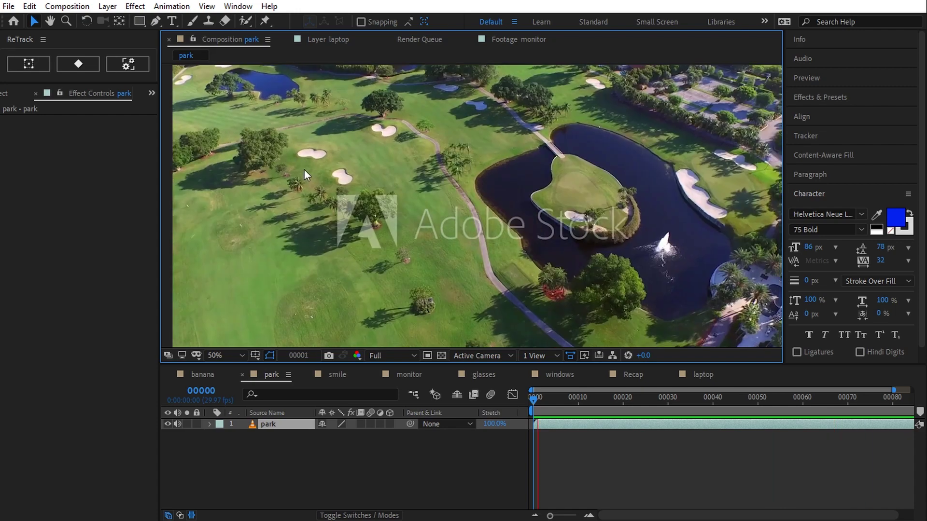
Pause at frame 00041, apply Boris FX Mocha AE to the park layer and launch Mocha.
{"action": "key", "text": "space"}
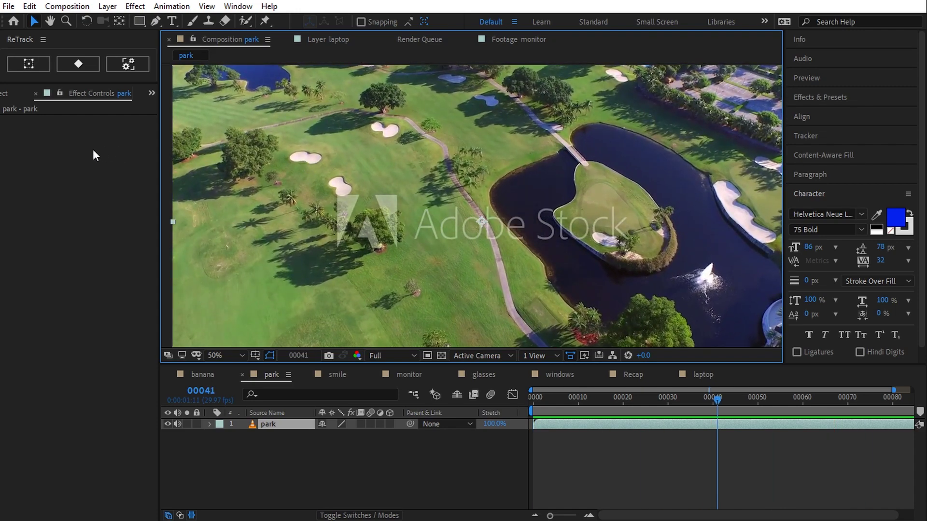
{"action": "right_click", "coordinate": [72, 148]}
{"action": "mouse_move", "coordinate": [137, 257]}
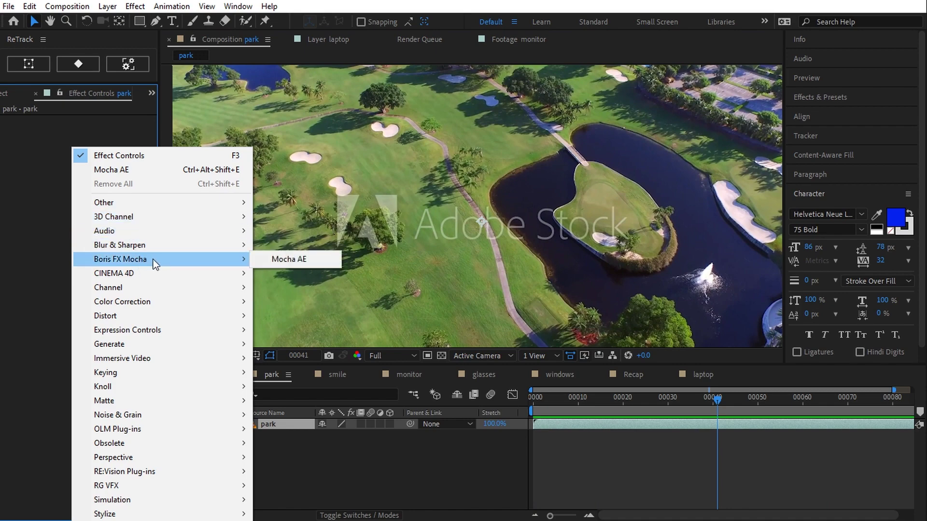
{"action": "left_click", "coordinate": [282, 259]}
{"action": "left_click", "coordinate": [85, 160]}
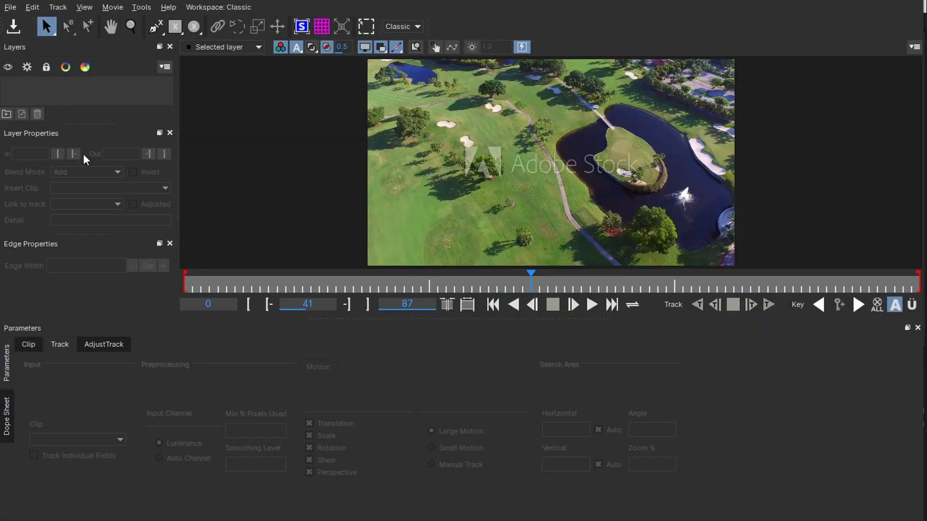
Zoom in and draw a closed four-point X-spline around the sand bunker.
{"action": "key", "text": "z"}
{"action": "left_click_drag", "start_coordinate": [458, 140], "coordinate": [432, 31]}
{"action": "left_click", "coordinate": [161, 30]}
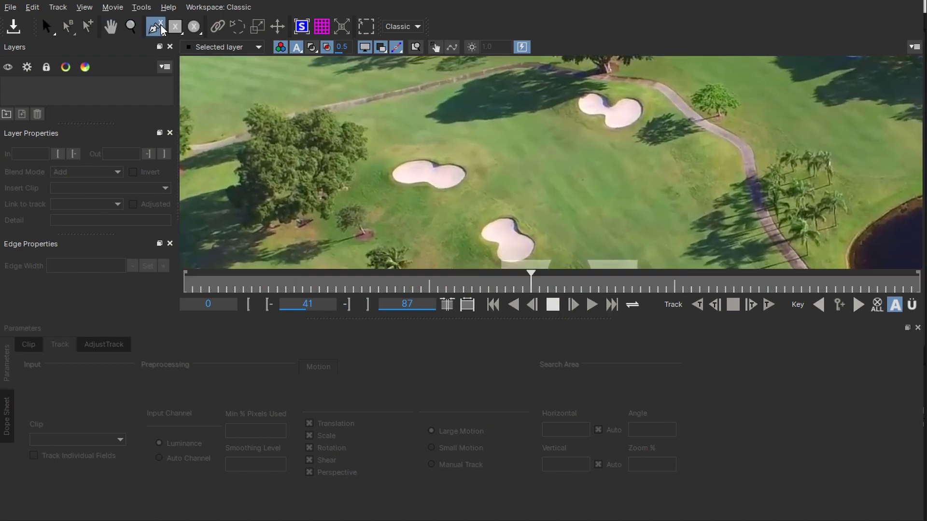
{"action": "left_click", "coordinate": [399, 152]}
{"action": "left_click", "coordinate": [490, 158]}
{"action": "left_click", "coordinate": [474, 186]}
{"action": "left_click", "coordinate": [366, 183]}
{"action": "right_click", "coordinate": [367, 183]}
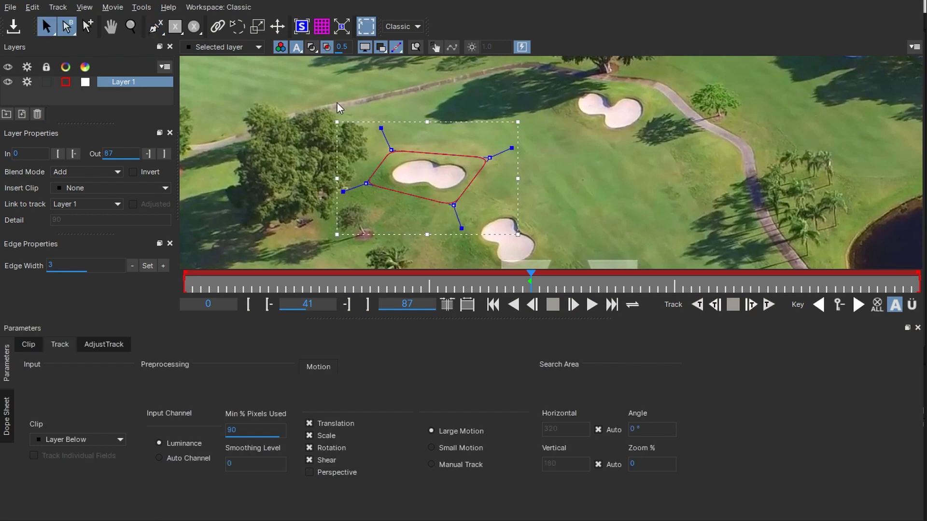
Show the planar surface and fit its four corners to the bunker.
{"action": "left_click", "coordinate": [301, 27]}
{"action": "left_click_drag", "start_coordinate": [377, 152], "coordinate": [385, 145]}
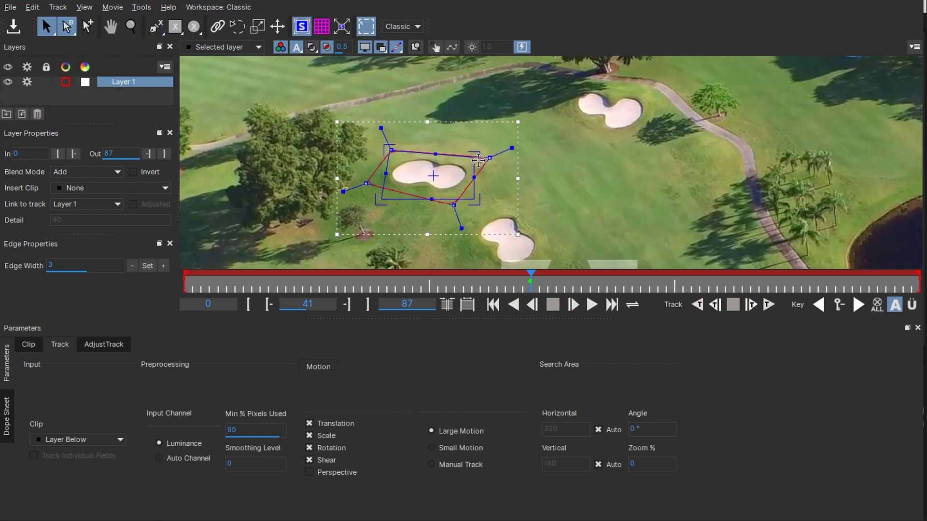
{"action": "left_click_drag", "start_coordinate": [477, 153], "coordinate": [492, 156]}
{"action": "left_click_drag", "start_coordinate": [477, 208], "coordinate": [453, 208]}
{"action": "left_click_drag", "start_coordinate": [383, 203], "coordinate": [368, 186]}
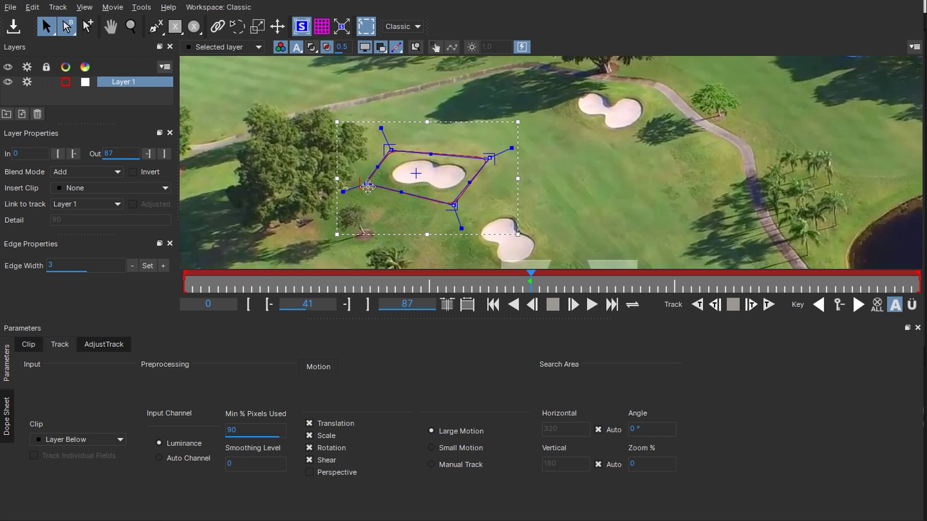
Enable Perspective, track the bunker forward and backward, check it, then exit Mocha.
{"action": "left_click", "coordinate": [310, 472]}
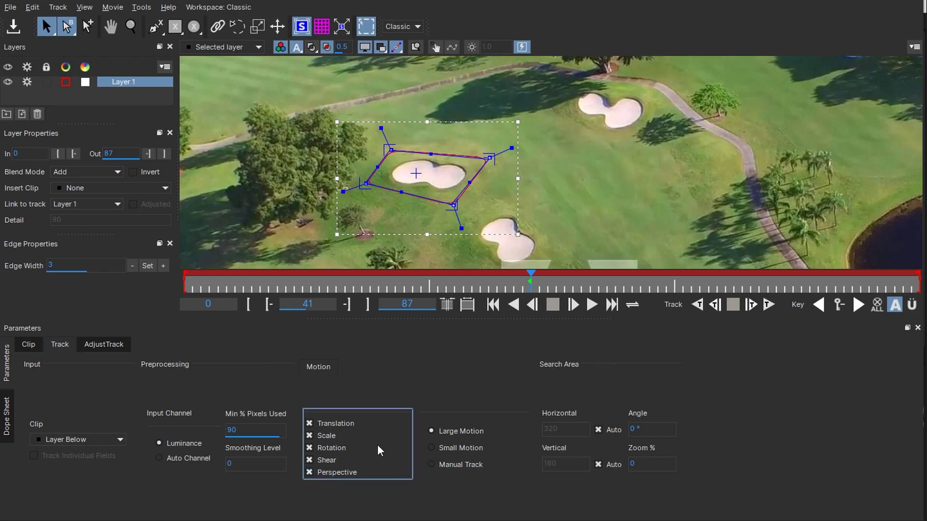
{"action": "left_click", "coordinate": [764, 303]}
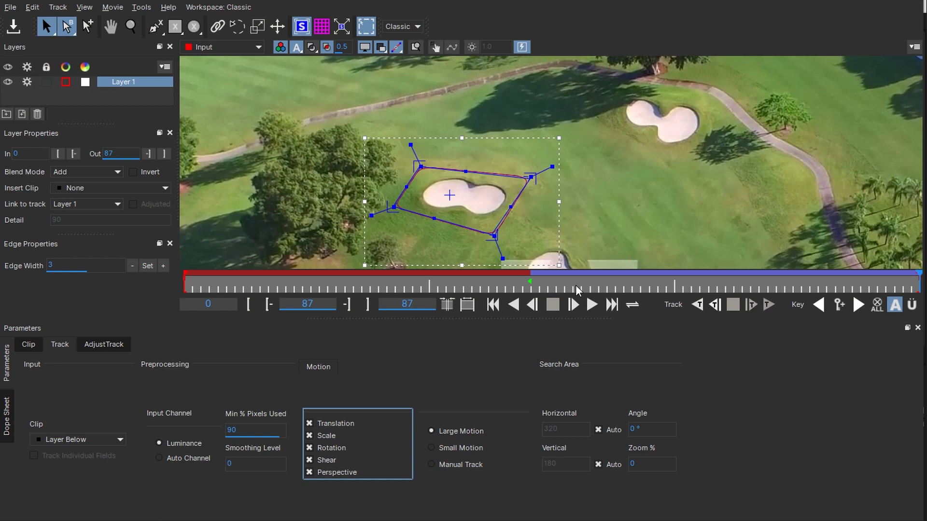
{"action": "left_click", "coordinate": [695, 305]}
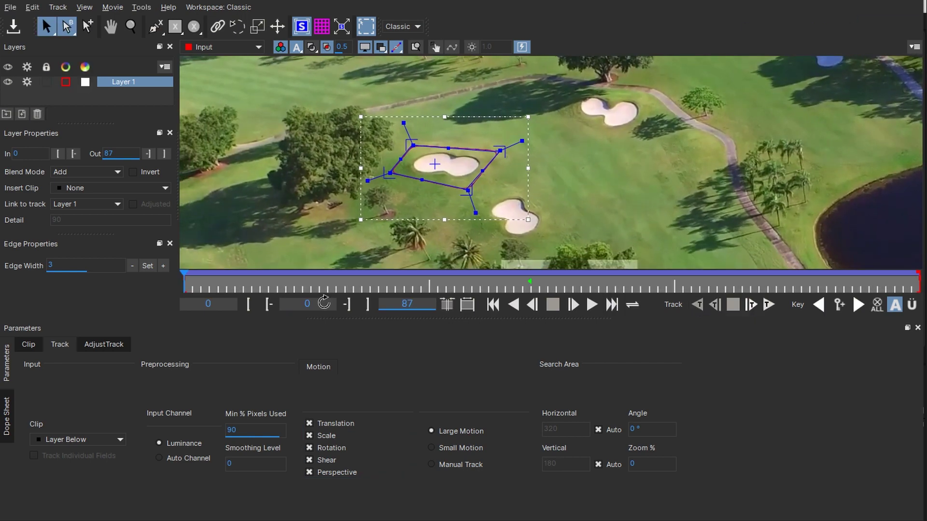
{"action": "left_click_drag", "start_coordinate": [255, 290], "coordinate": [480, 286]}
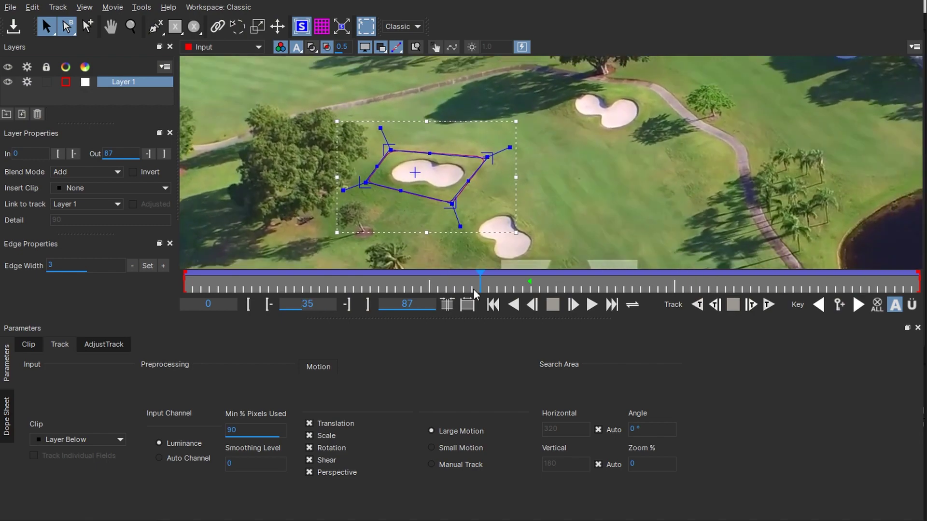
{"action": "left_click", "coordinate": [10, 9]}
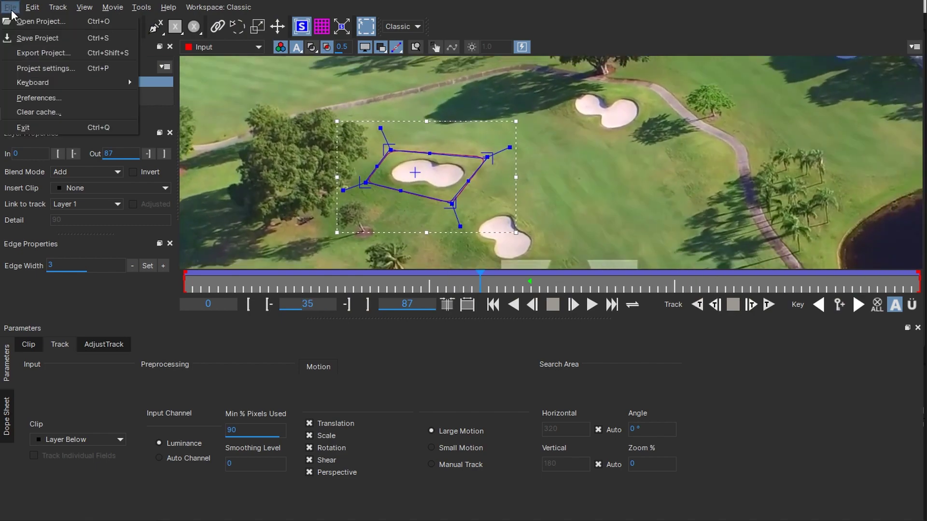
{"action": "left_click", "coordinate": [34, 124]}
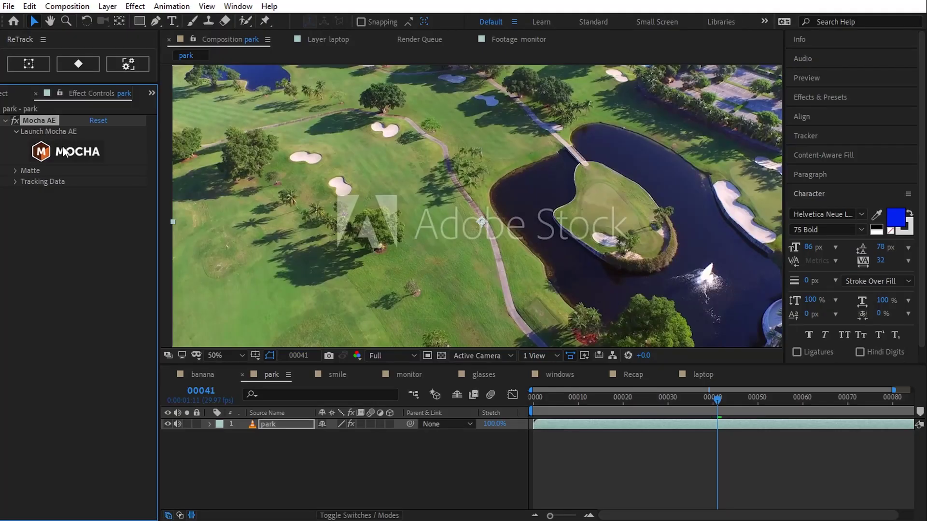
Create masks from the Mocha shape under Matte, then undo them.
{"action": "left_click", "coordinate": [15, 170]}
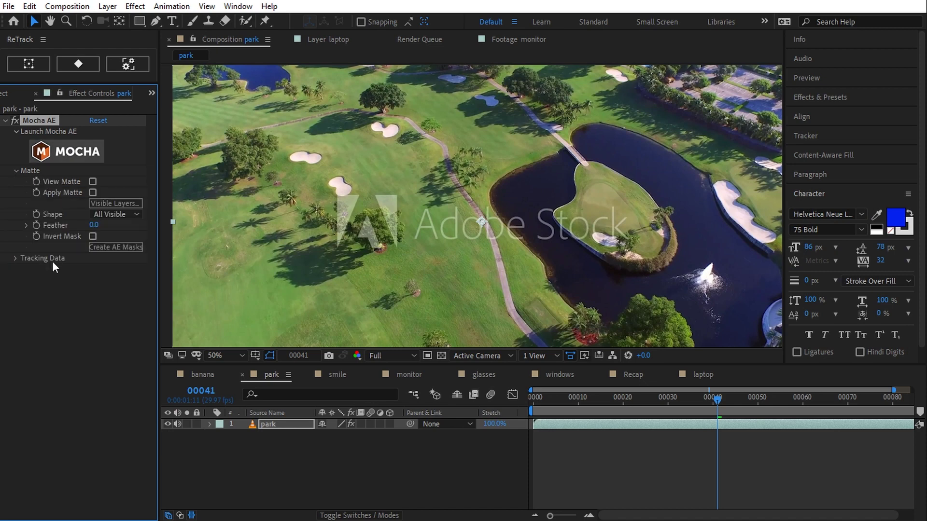
{"action": "left_click", "coordinate": [124, 245]}
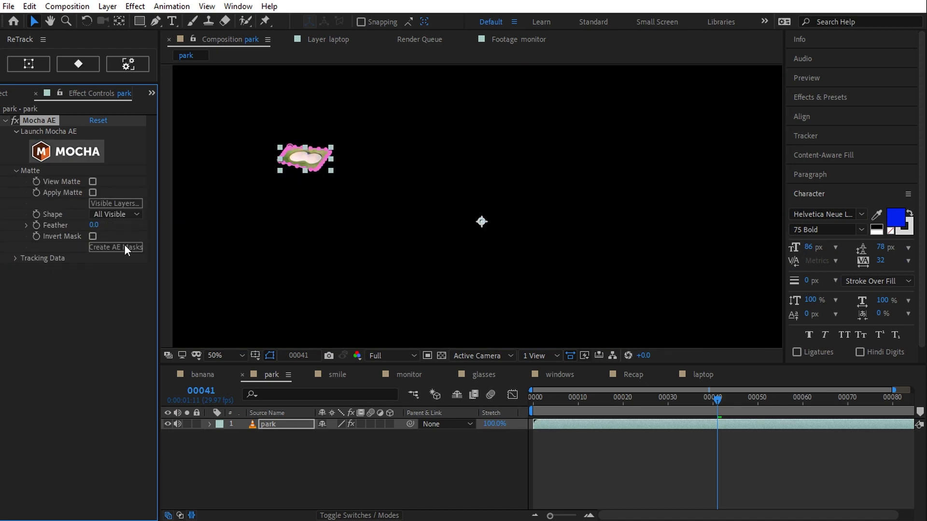
{"action": "left_click", "coordinate": [30, 6]}
{"action": "left_click", "coordinate": [46, 19]}
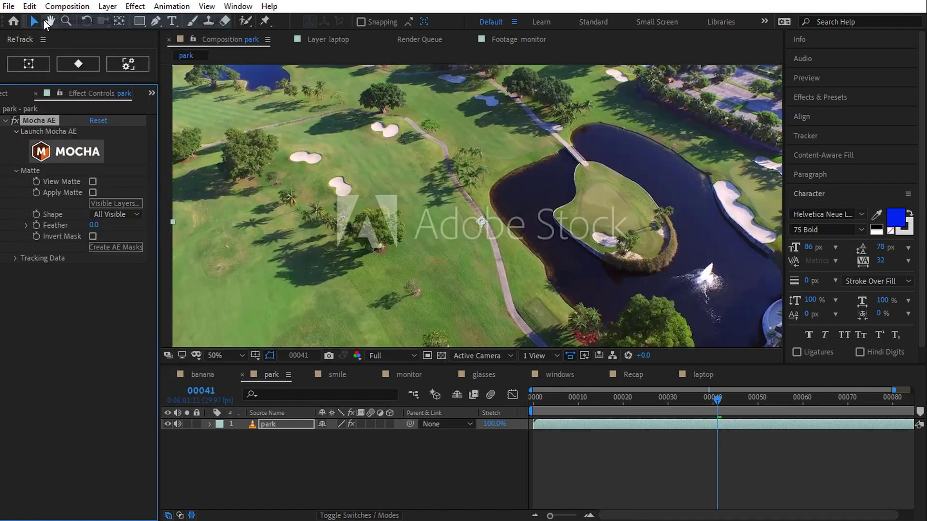
Create track data from Layer 1 and scrub the zoomed-in view to check the bunker track.
{"action": "left_click", "coordinate": [15, 258]}
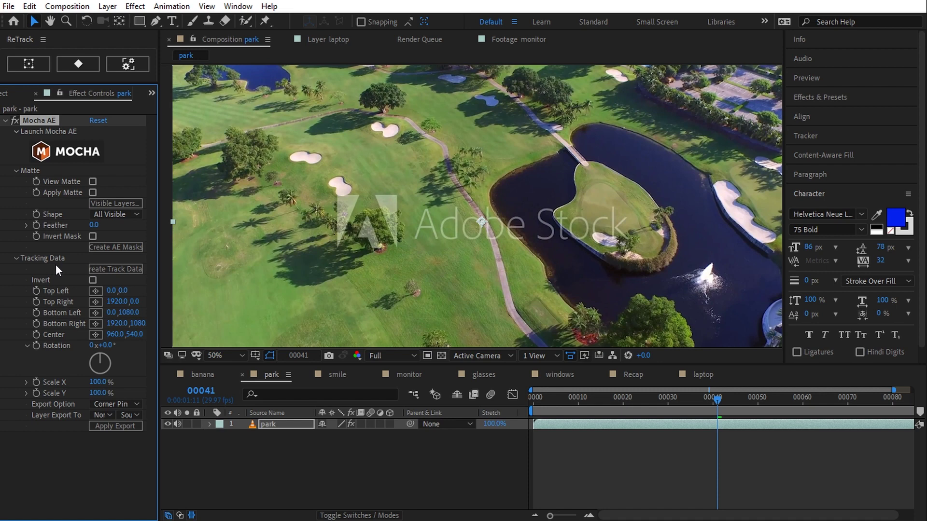
{"action": "left_click", "coordinate": [107, 267]}
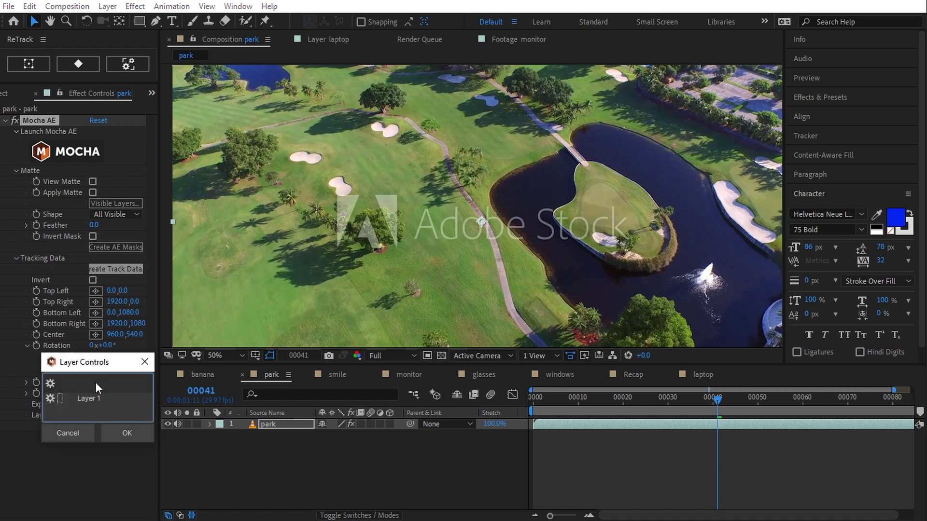
{"action": "left_click", "coordinate": [127, 433]}
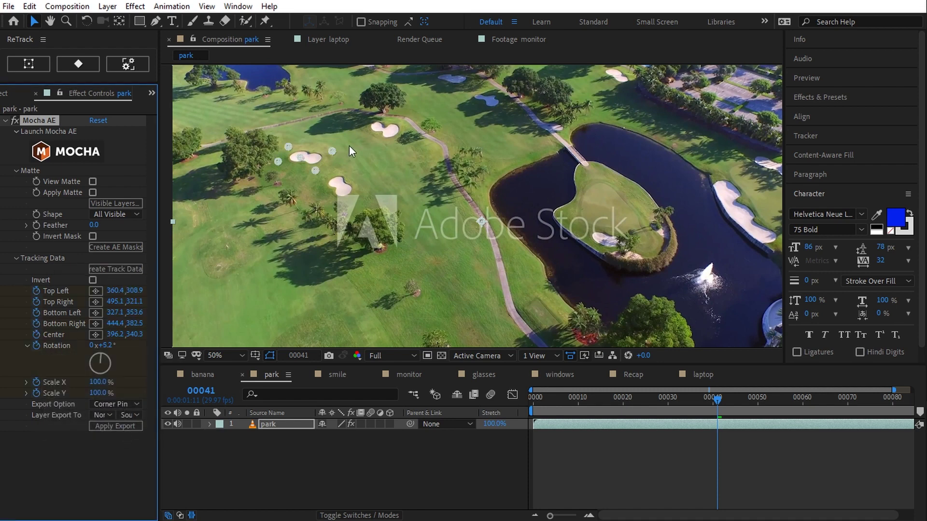
{"action": "scroll", "coordinate": [318, 154], "scroll_direction": "up", "scroll_amount": 2}
{"action": "key", "text": "h"}
{"action": "left_click_drag", "start_coordinate": [287, 161], "coordinate": [517, 274]}
{"action": "key", "text": "v"}
{"action": "left_click_drag", "start_coordinate": [717, 397], "coordinate": [874, 397]}
Start a retrack from the Mocha tracking data and move to frame 00087.
{"action": "left_click", "coordinate": [680, 397]}
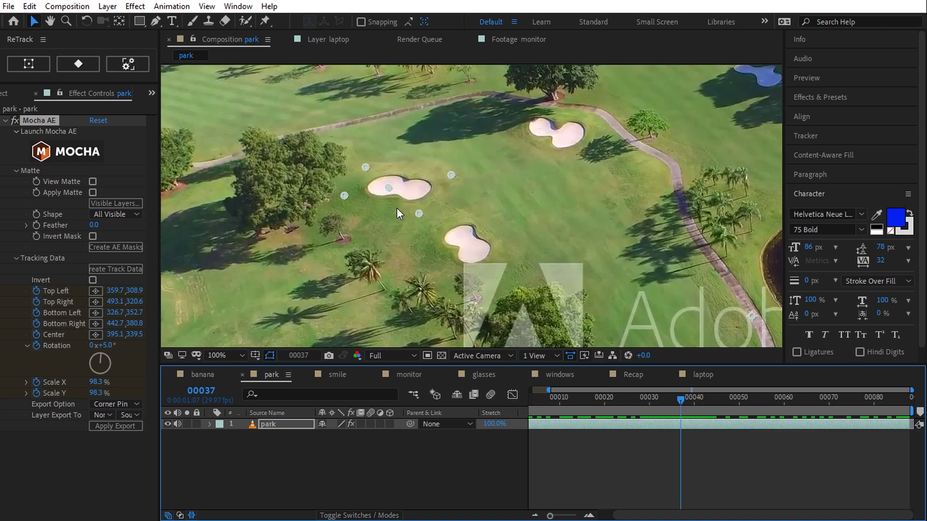
{"action": "left_click", "coordinate": [29, 65]}
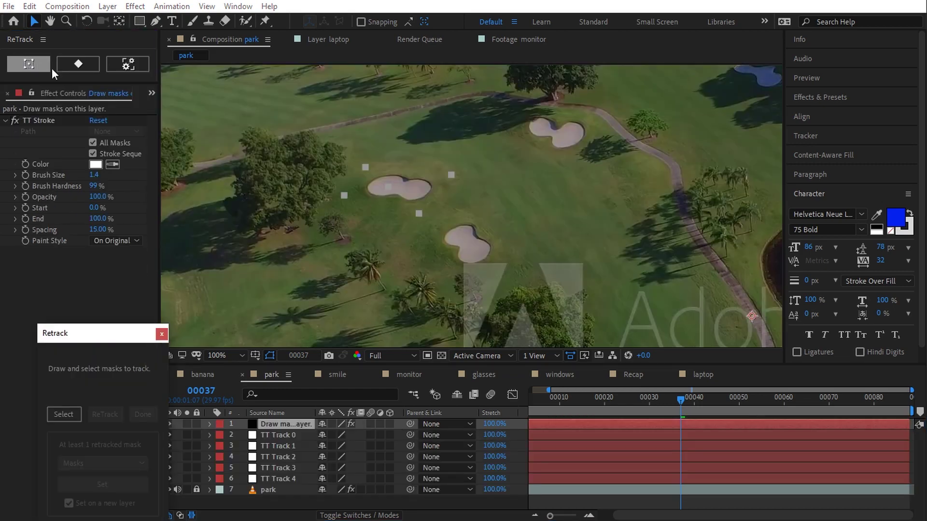
{"action": "mouse_move", "coordinate": [692, 397]}
{"action": "left_mouse_down"}
{"action": "mouse_move", "coordinate": [905, 399]}
{"action": "mouse_move", "coordinate": [590, 399]}
{"action": "mouse_move", "coordinate": [694, 399]}
{"action": "left_mouse_up"}
{"action": "left_click_drag", "start_coordinate": [112, 338], "coordinate": [94, 150]}
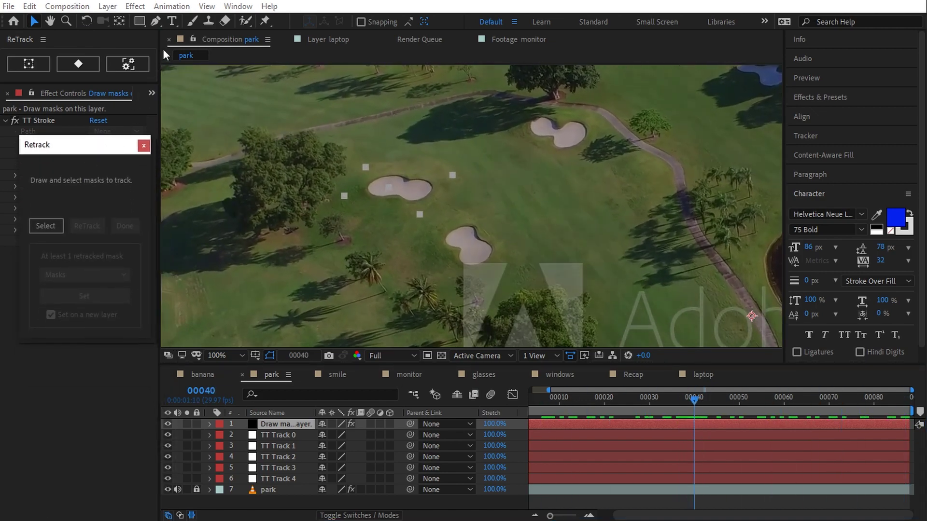
Draw a two-point Pen line on the bunker, retrack it, and choose Transform Null output.
{"action": "left_click", "coordinate": [157, 22]}
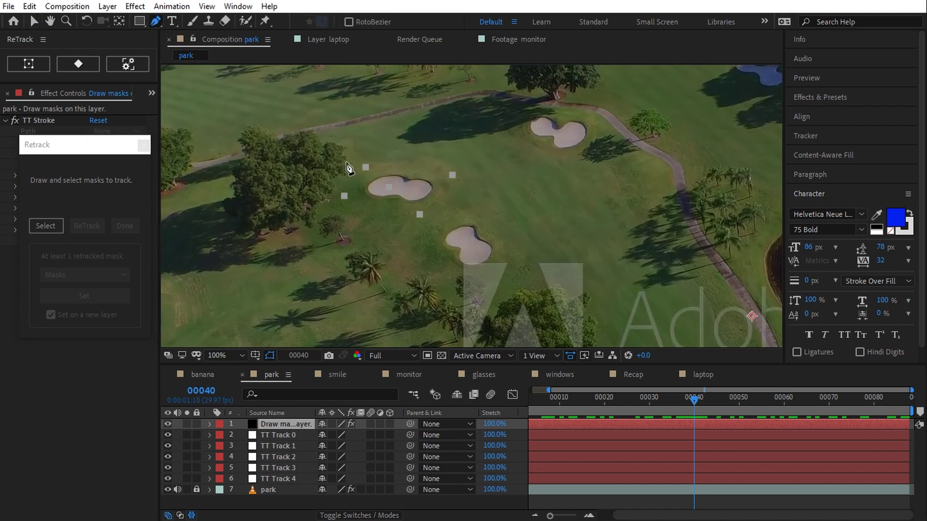
{"action": "left_click", "coordinate": [367, 185]}
{"action": "left_click", "coordinate": [429, 193]}
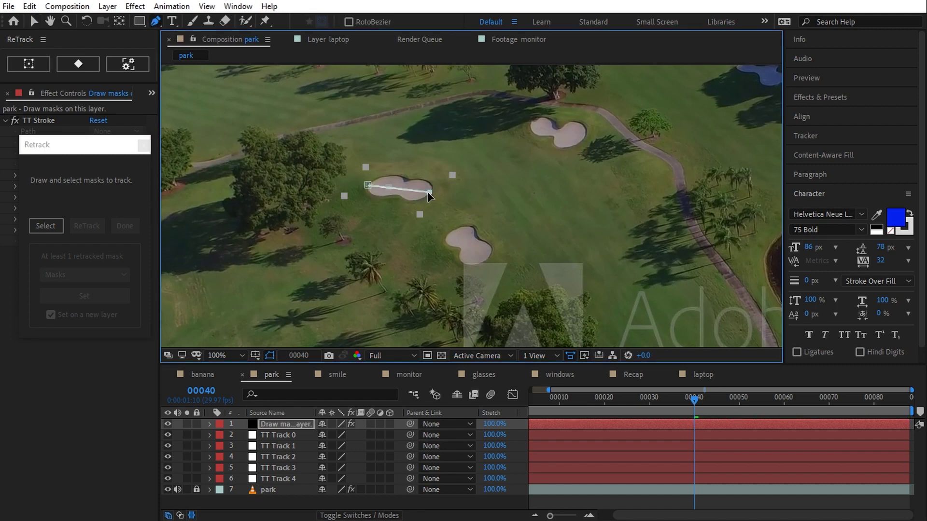
{"action": "left_click", "coordinate": [46, 226]}
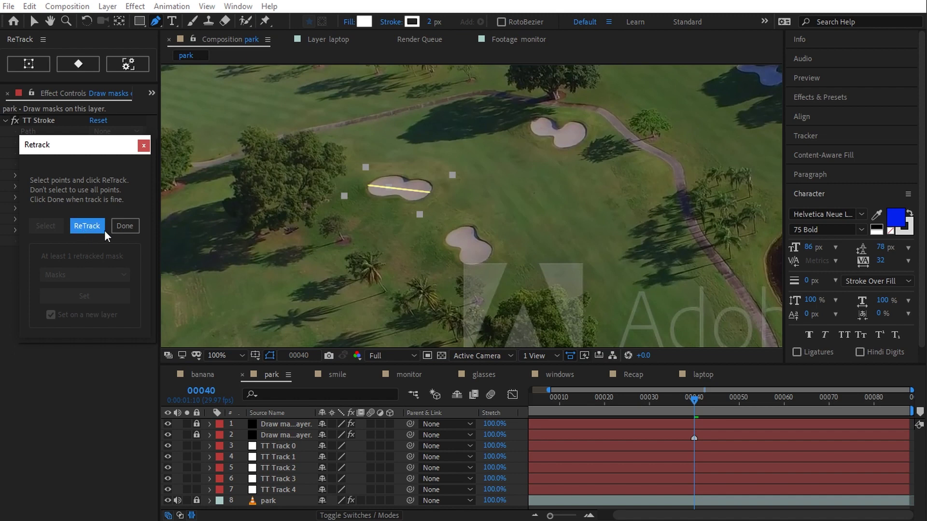
{"action": "left_click_drag", "start_coordinate": [701, 408], "coordinate": [667, 422]}
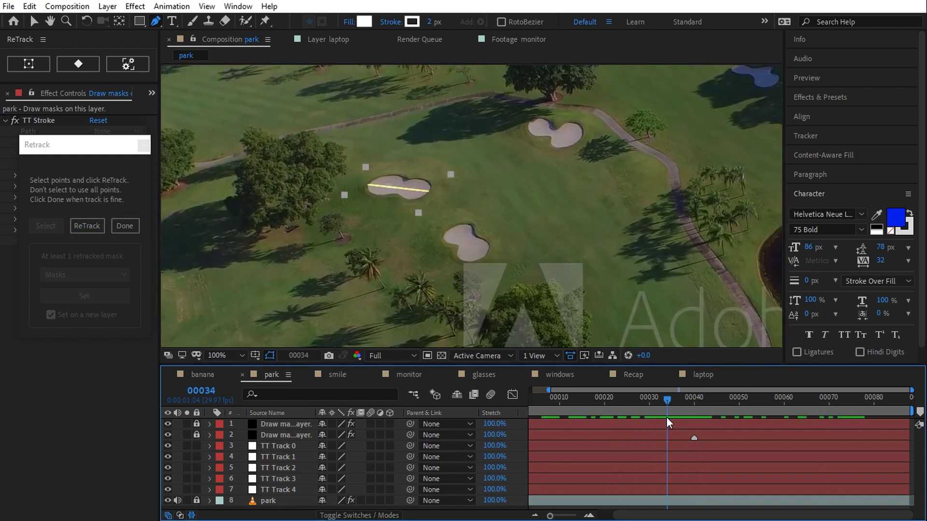
{"action": "left_click", "coordinate": [124, 226]}
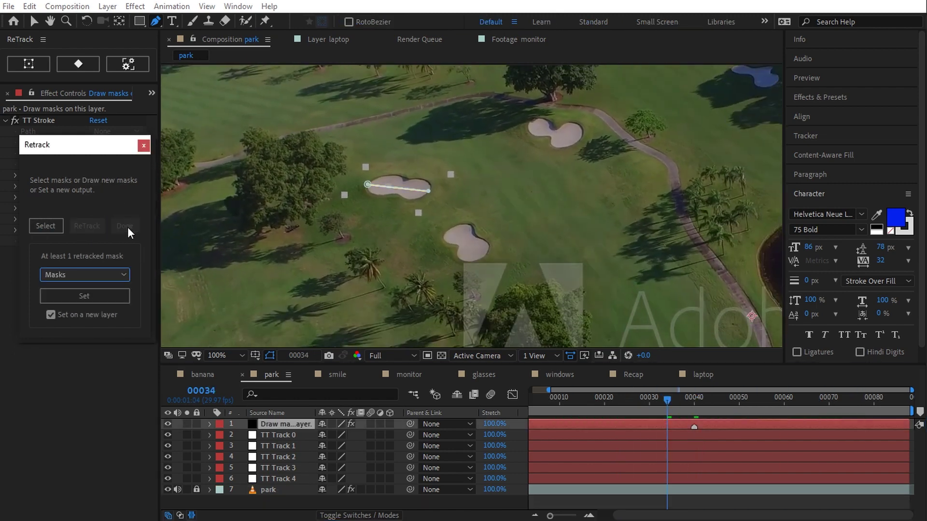
{"action": "left_click", "coordinate": [97, 275]}
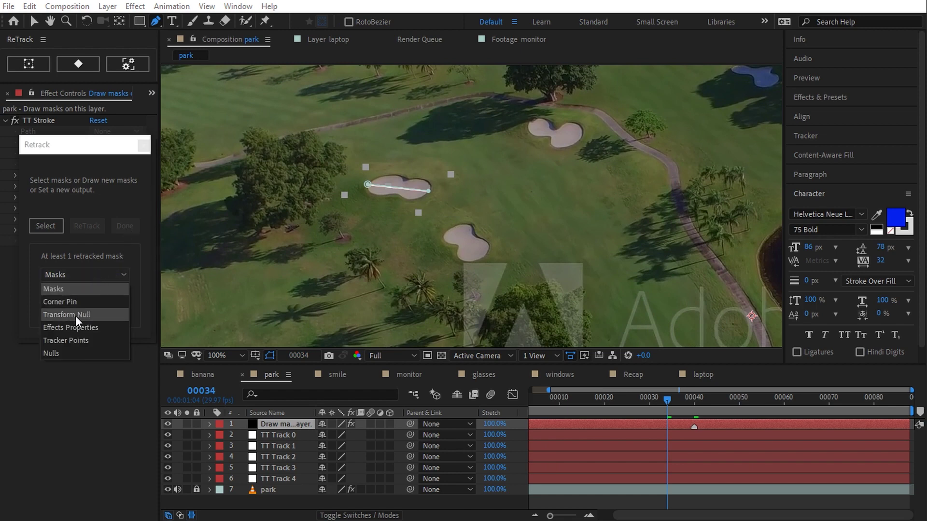
{"action": "left_click", "coordinate": [88, 315]}
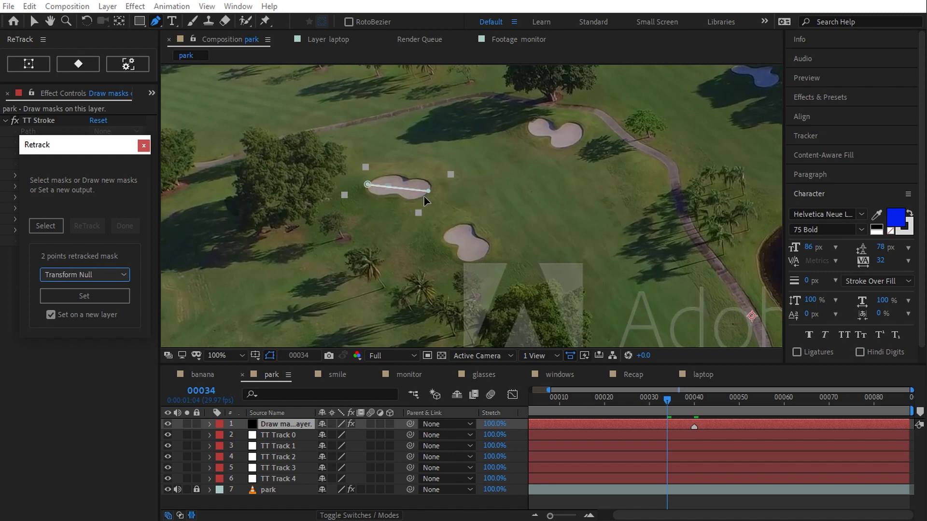
Create the TN null, show its keyframes with U, and review the full clip back to frame 31.
{"action": "left_click", "coordinate": [110, 294]}
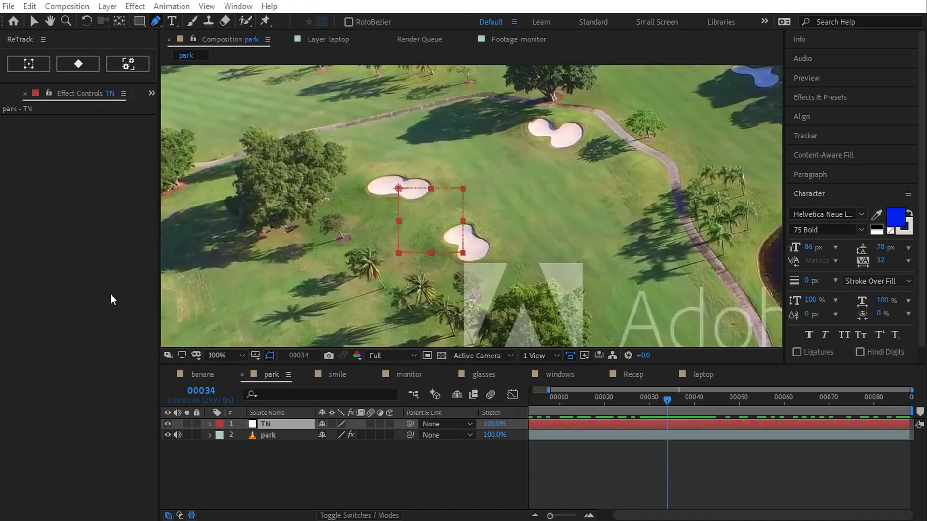
{"action": "left_click", "coordinate": [297, 423]}
{"action": "key", "text": "u"}
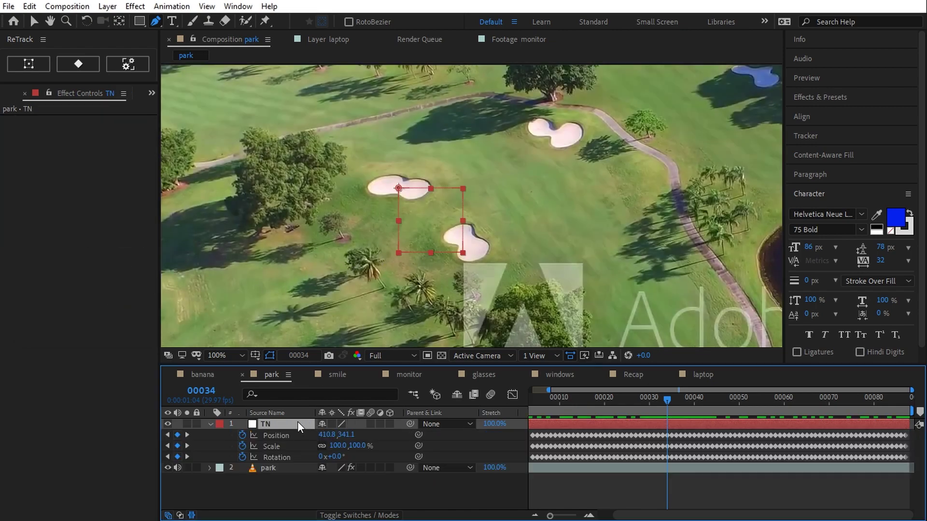
{"action": "left_click_drag", "start_coordinate": [549, 389], "coordinate": [531, 389]}
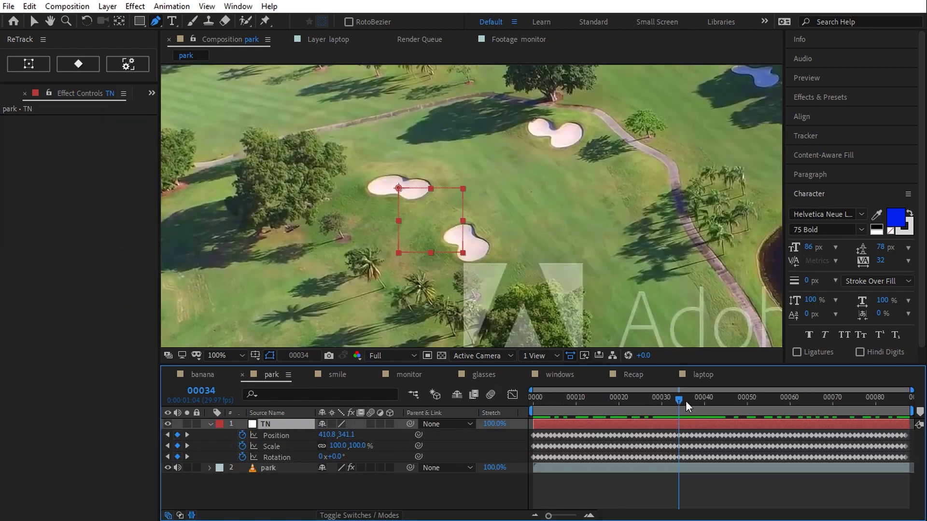
{"action": "left_click_drag", "start_coordinate": [680, 398], "coordinate": [885, 401]}
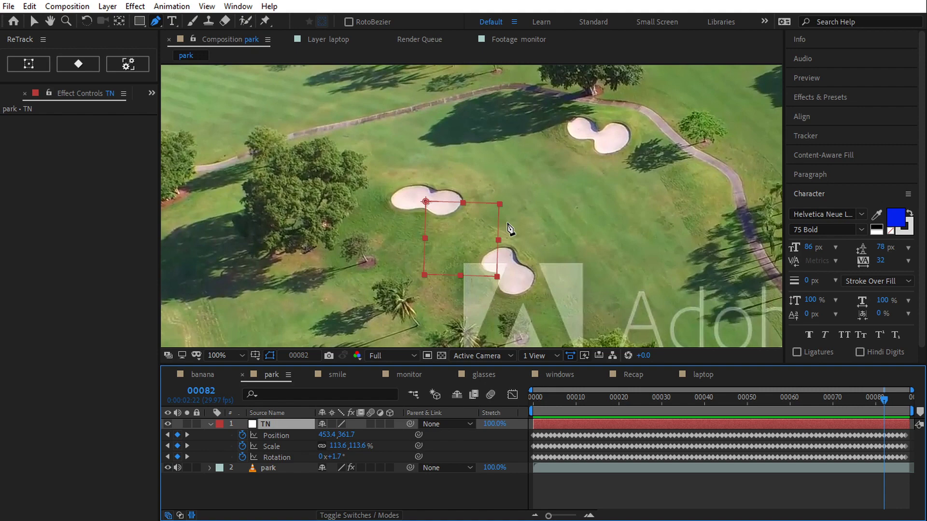
{"action": "left_click", "coordinate": [664, 399]}
Duplicate the park layer, solo it, and draw a Pen mask around the upper bunker.
{"action": "left_click", "coordinate": [286, 470]}
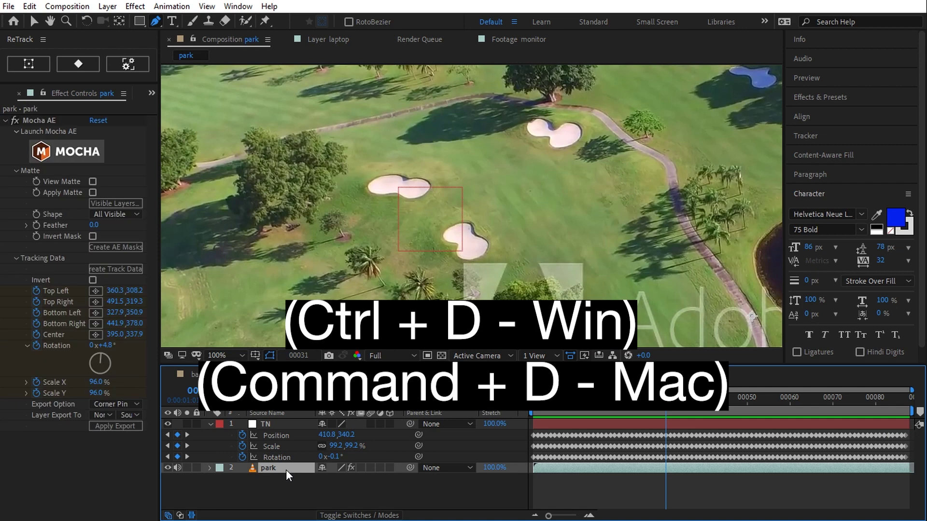
{"action": "key", "text": "ctrl+d"}
{"action": "left_click", "coordinate": [187, 468]}
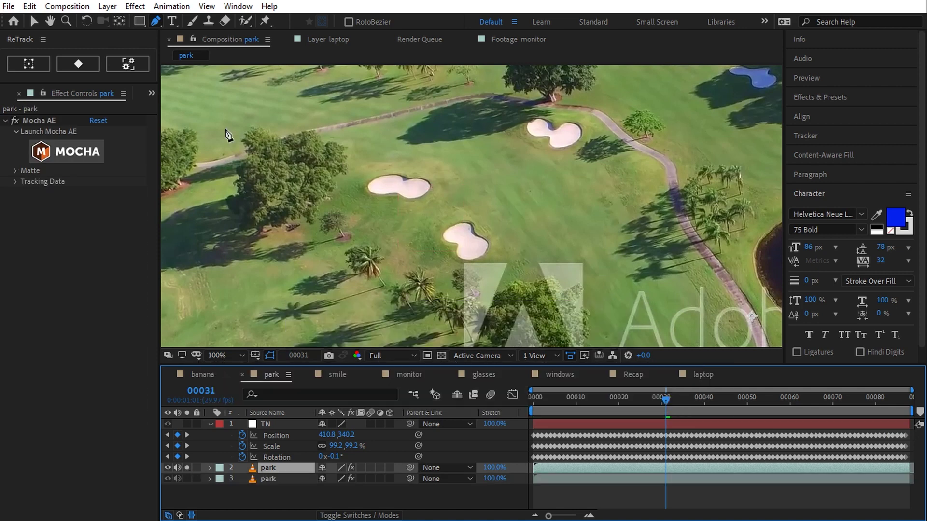
{"action": "left_click_drag", "start_coordinate": [372, 165], "coordinate": [388, 159]}
{"action": "left_click", "coordinate": [447, 175]}
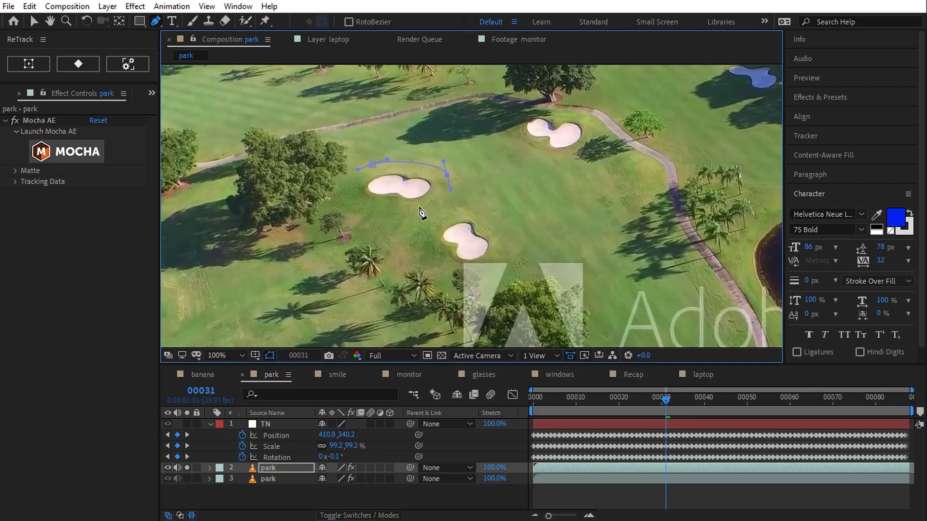
{"action": "left_click_drag", "start_coordinate": [362, 198], "coordinate": [357, 184]}
{"action": "left_click", "coordinate": [372, 164]}
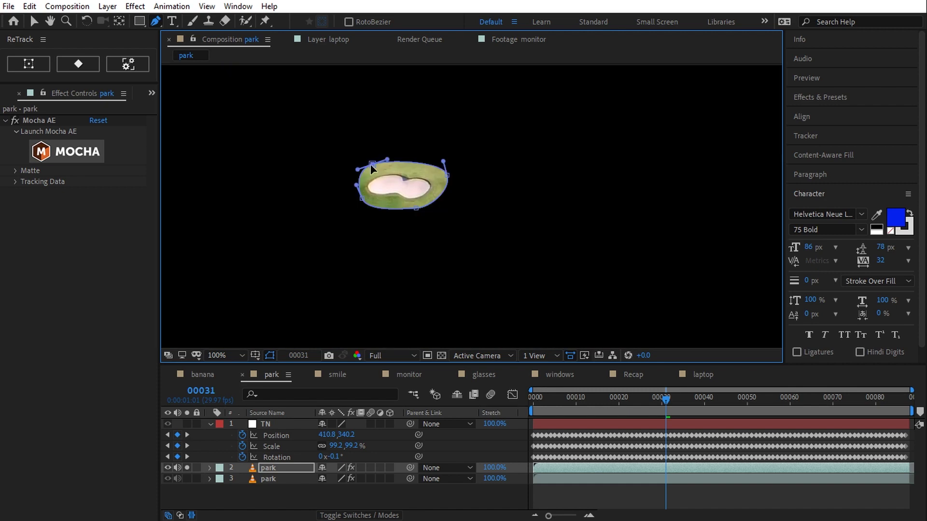
{"action": "left_click_drag", "start_coordinate": [659, 396], "coordinate": [645, 413]}
Parent the masked duplicate to the TN null and check it follows the bunker.
{"action": "left_click_drag", "start_coordinate": [412, 465], "coordinate": [274, 424]}
{"action": "left_click", "coordinate": [274, 424]}
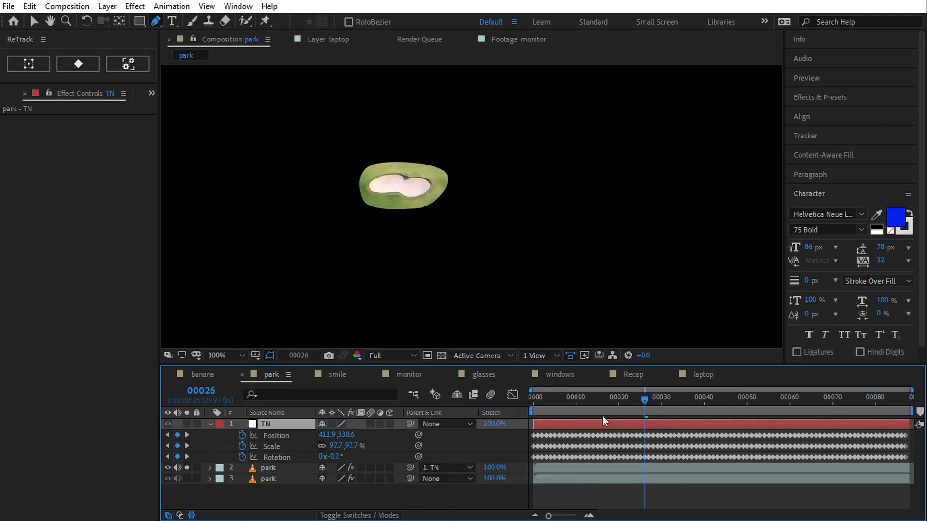
{"action": "left_click", "coordinate": [627, 404]}
{"action": "left_click_drag", "start_coordinate": [615, 404], "coordinate": [665, 438]}
Freeze the masked duplicate at frame 00030 via Layer > Time > Freeze Frame.
{"action": "left_click", "coordinate": [654, 467]}
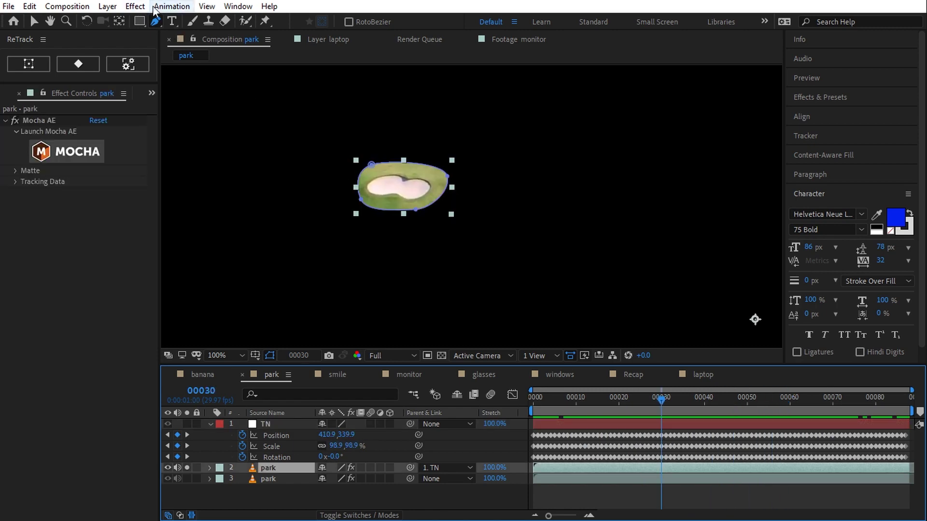
{"action": "left_click", "coordinate": [107, 6]}
{"action": "mouse_move", "coordinate": [158, 171]}
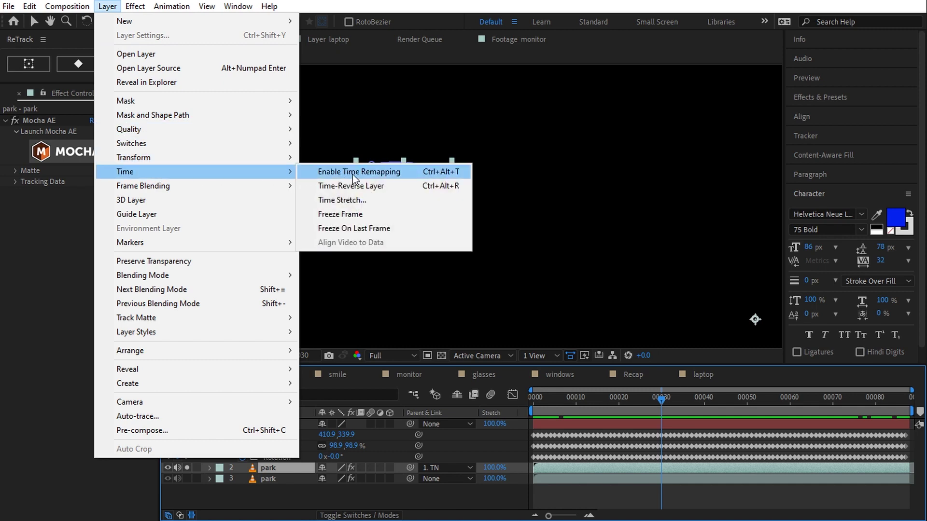
{"action": "left_click", "coordinate": [375, 214]}
{"action": "left_click_drag", "start_coordinate": [668, 401], "coordinate": [662, 425]}
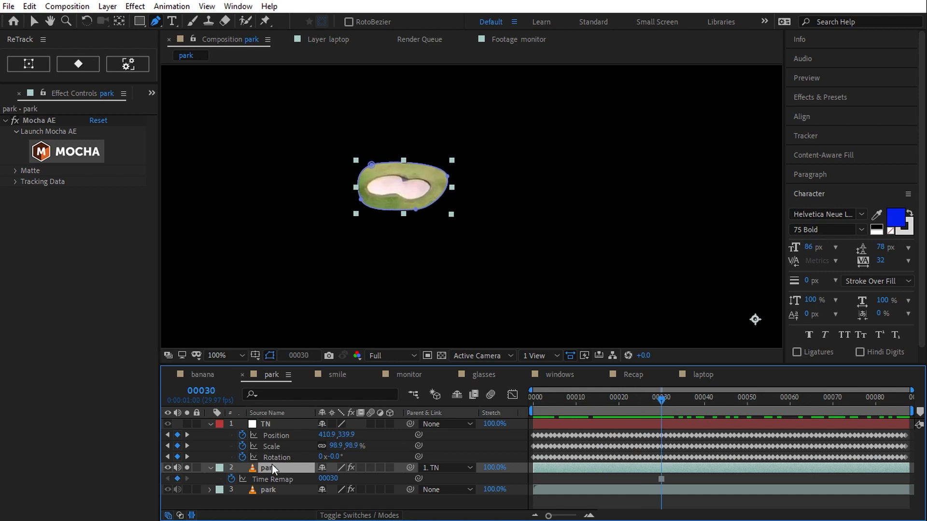
Give the patch mask 25-pixel feather and 11-pixel expansion.
{"action": "left_click", "coordinate": [211, 424]}
{"action": "key", "text": "m"}
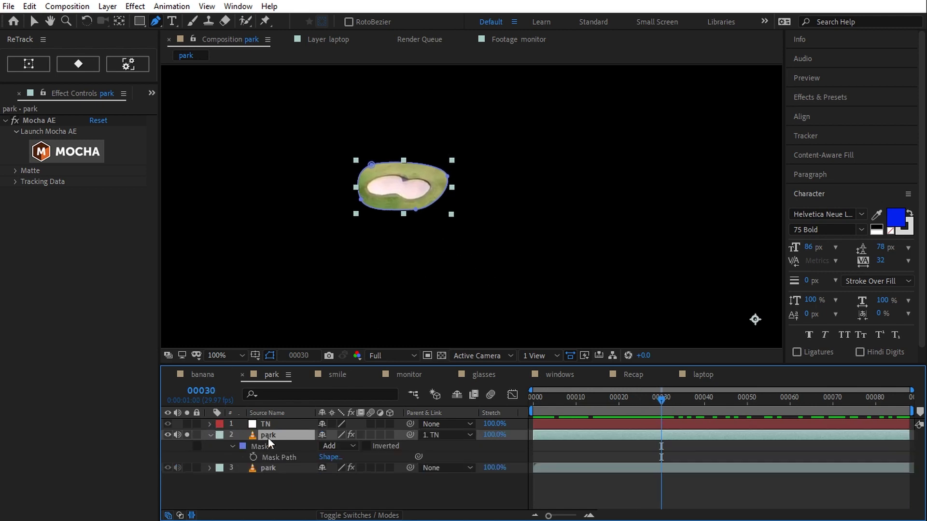
{"action": "left_click", "coordinate": [234, 448]}
{"action": "left_click", "coordinate": [303, 468]}
{"action": "left_click_drag", "start_coordinate": [343, 469], "coordinate": [331, 491]}
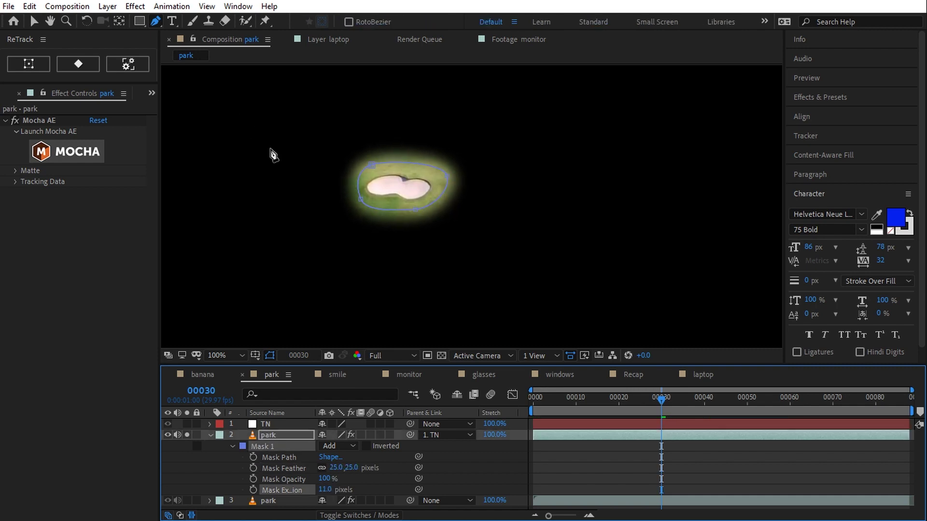
{"action": "mouse_move", "coordinate": [661, 406]}
{"action": "left_mouse_down"}
{"action": "mouse_move", "coordinate": [533, 408]}
{"action": "mouse_move", "coordinate": [811, 419]}
{"action": "mouse_move", "coordinate": [661, 419]}
{"action": "left_mouse_up"}
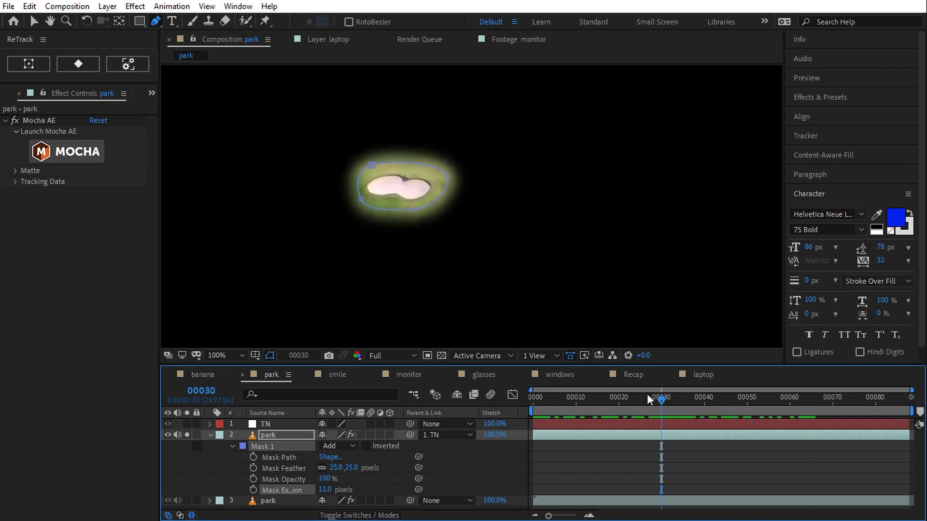
Slide plain grass into the mask with Pan Behind, unsolo, and preview the patched shot.
{"action": "left_click", "coordinate": [120, 22]}
{"action": "left_click_drag", "start_coordinate": [406, 189], "coordinate": [309, 188]}
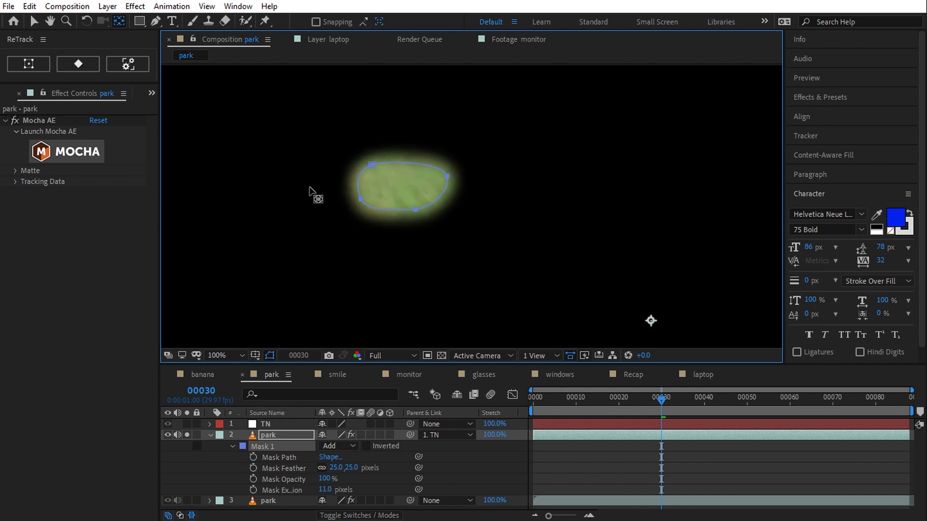
{"action": "key", "text": "ctrl+t"}
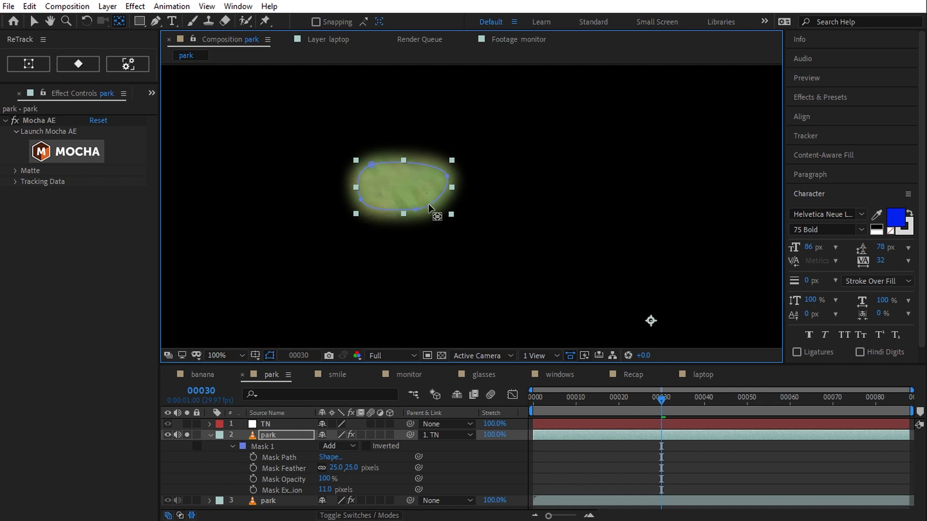
{"action": "left_click_drag", "start_coordinate": [664, 405], "coordinate": [597, 405]}
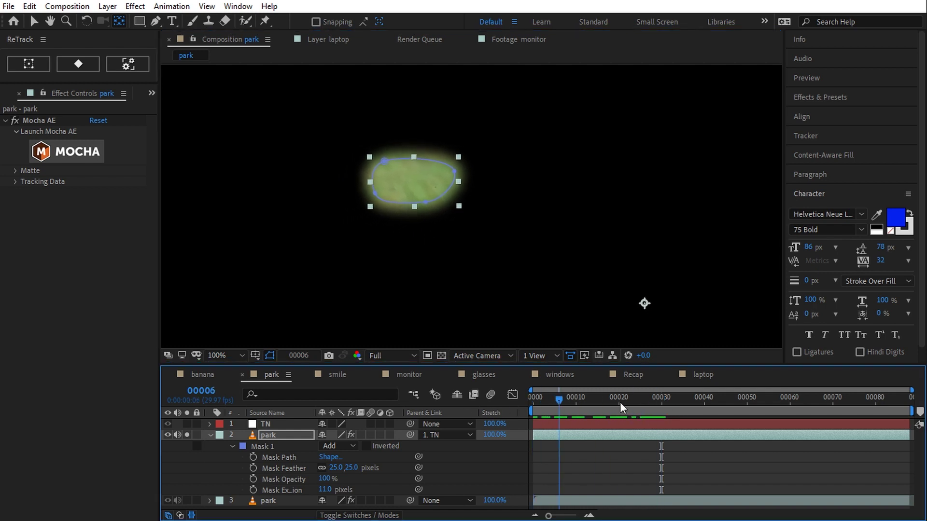
{"action": "mouse_move", "coordinate": [654, 408]}
{"action": "left_mouse_down"}
{"action": "mouse_move", "coordinate": [795, 404]}
{"action": "mouse_move", "coordinate": [662, 404]}
{"action": "left_mouse_up"}
{"action": "left_click", "coordinate": [211, 435]}
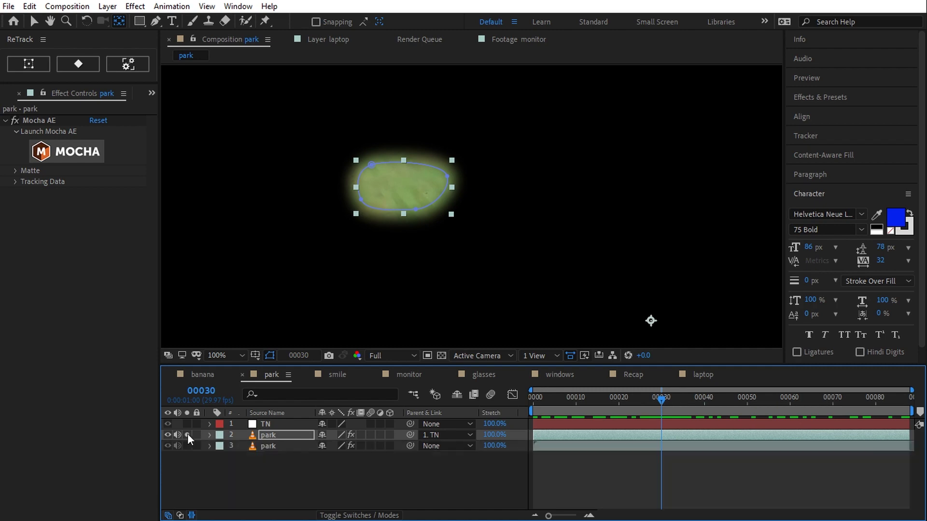
{"action": "left_click", "coordinate": [187, 434]}
{"action": "key", "text": "space"}
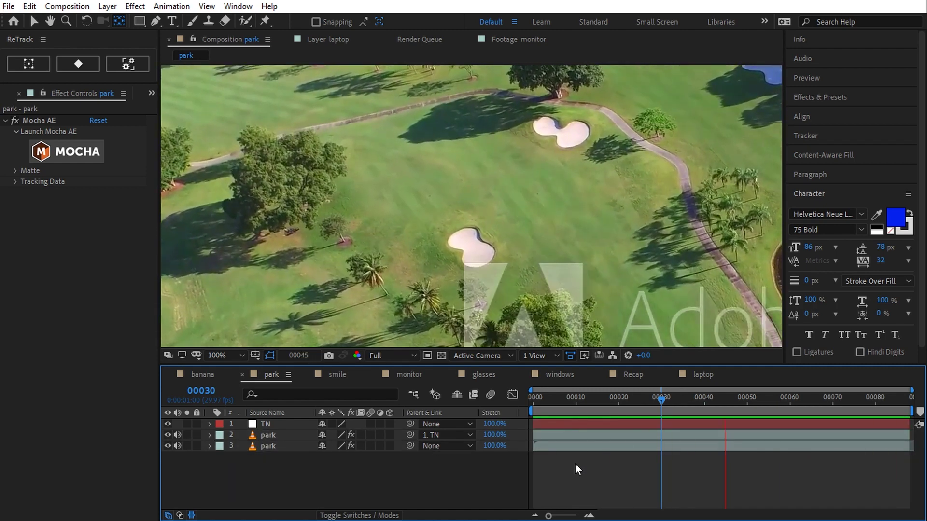
Show the park layer's Mocha corner-pin track and open the ReTrack Select point editor.
{"action": "key", "text": "space"}
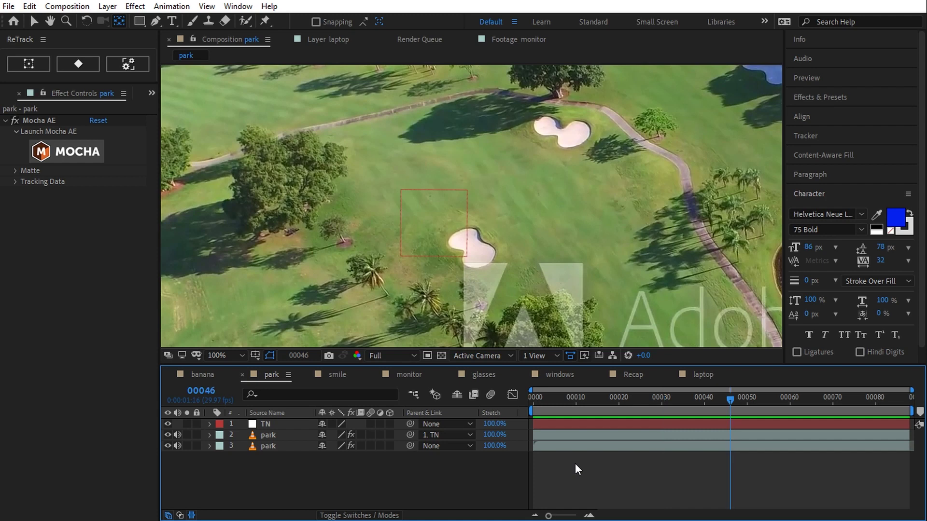
{"action": "left_click", "coordinate": [276, 444]}
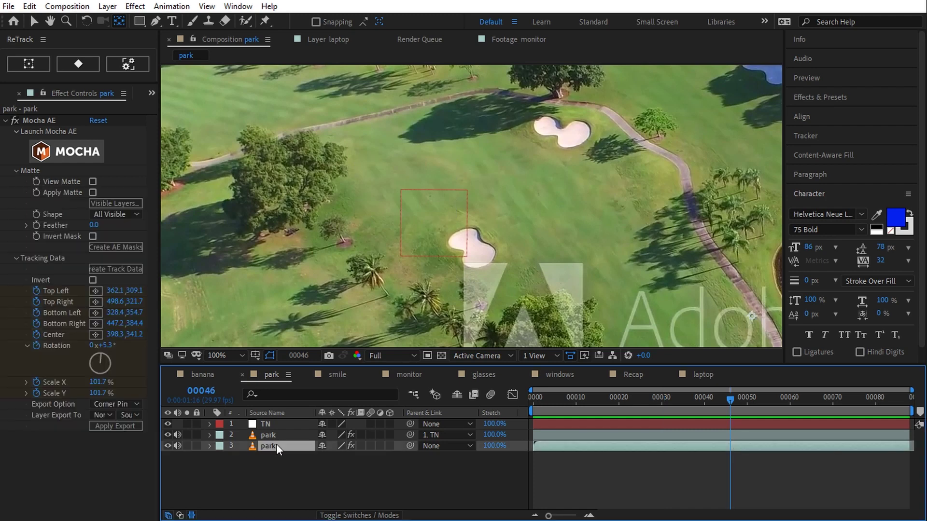
{"action": "left_click", "coordinate": [49, 119]}
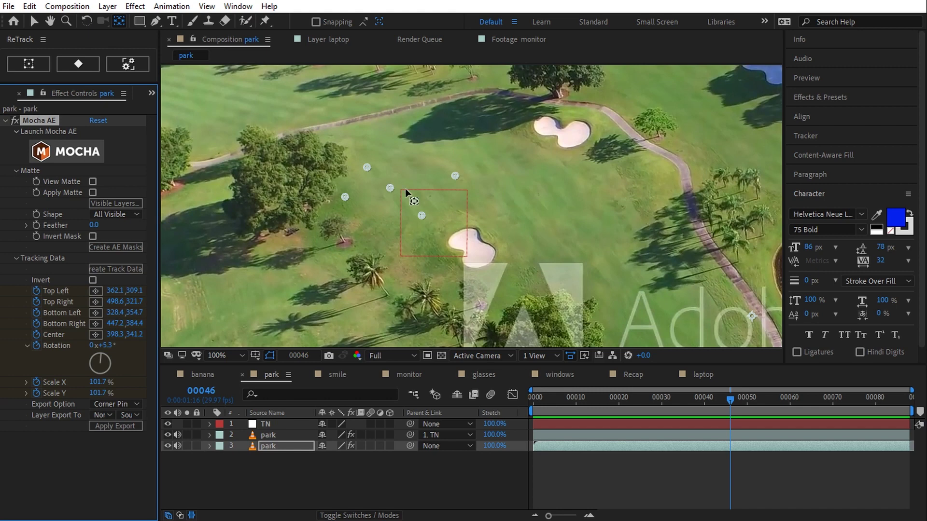
{"action": "left_click", "coordinate": [36, 23]}
{"action": "left_click", "coordinate": [77, 63]}
{"action": "left_click_drag", "start_coordinate": [102, 383], "coordinate": [192, 242]}
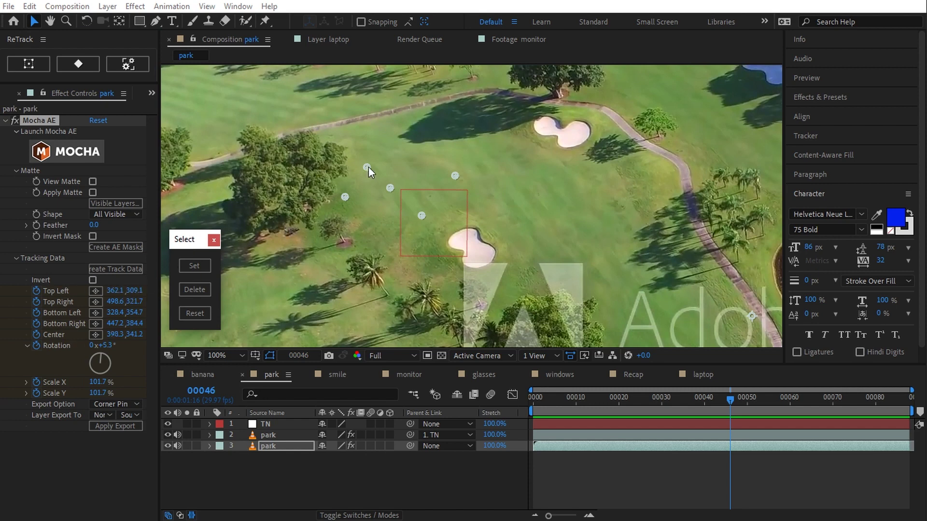
Adjust the tracking box corners and set keyframes at frames 00046 and 00000.
{"action": "left_click_drag", "start_coordinate": [369, 167], "coordinate": [372, 128]}
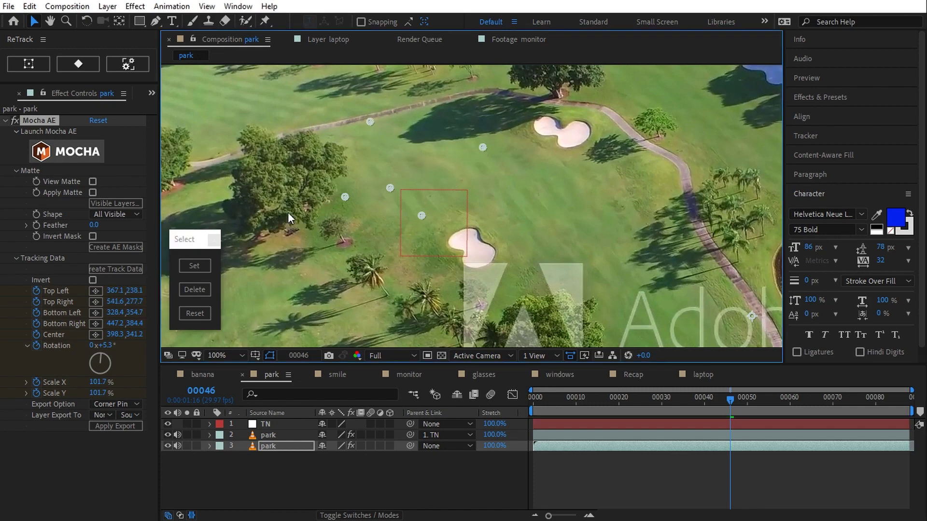
{"action": "left_click", "coordinate": [194, 265]}
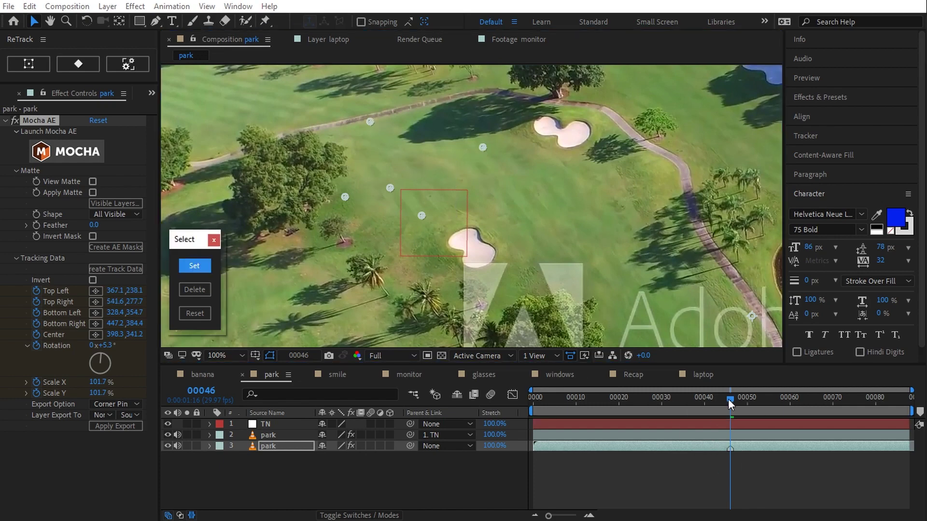
{"action": "left_click_drag", "start_coordinate": [728, 399], "coordinate": [820, 399]}
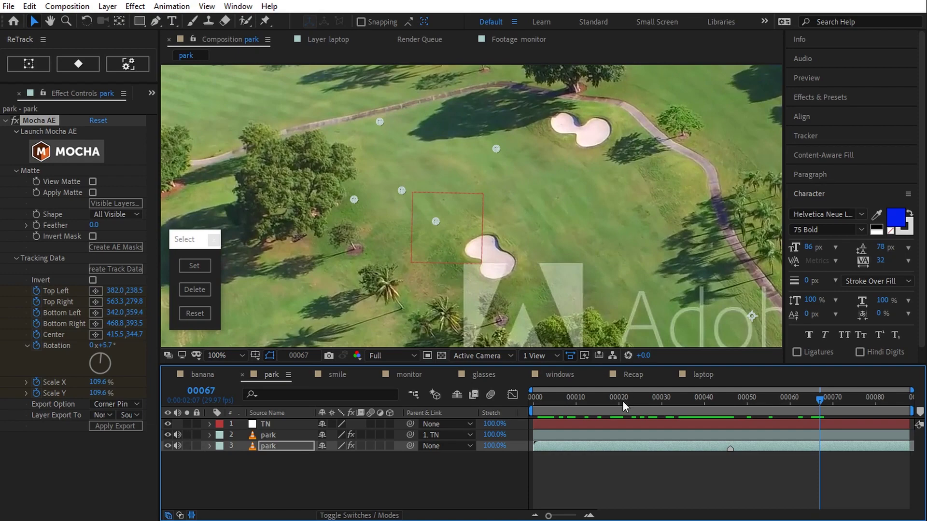
{"action": "key", "text": "Home"}
{"action": "left_click_drag", "start_coordinate": [433, 201], "coordinate": [479, 155]}
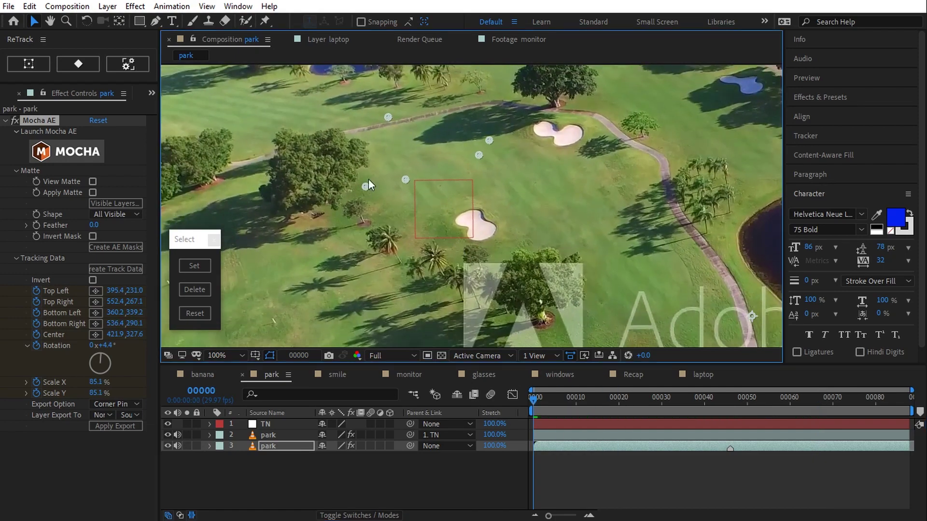
{"action": "left_click", "coordinate": [199, 265]}
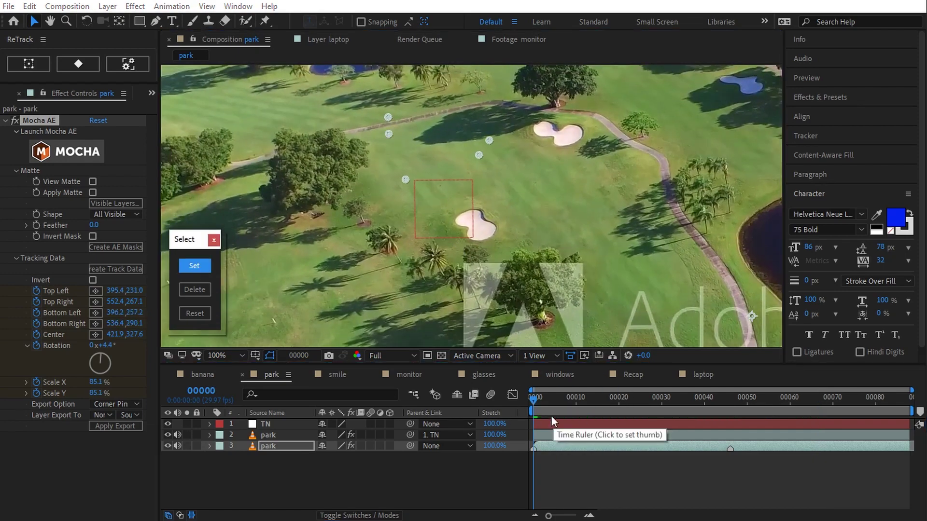
{"action": "left_click_drag", "start_coordinate": [540, 398], "coordinate": [756, 399]}
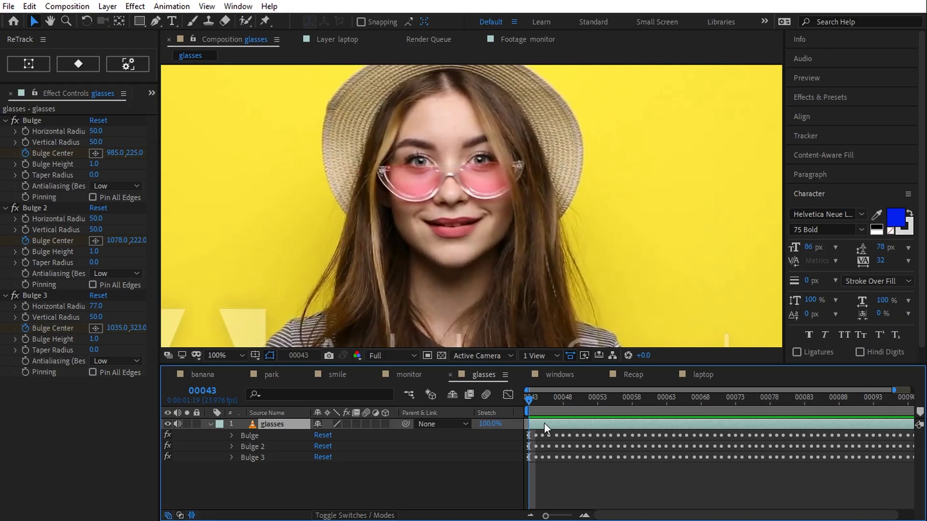
Preview the bulging glasses animation, then delete the three Bulge effects.
{"action": "key", "text": "space"}
{"action": "key", "text": "space"}
{"action": "left_click", "coordinate": [531, 403]}
{"action": "key", "text": "space"}
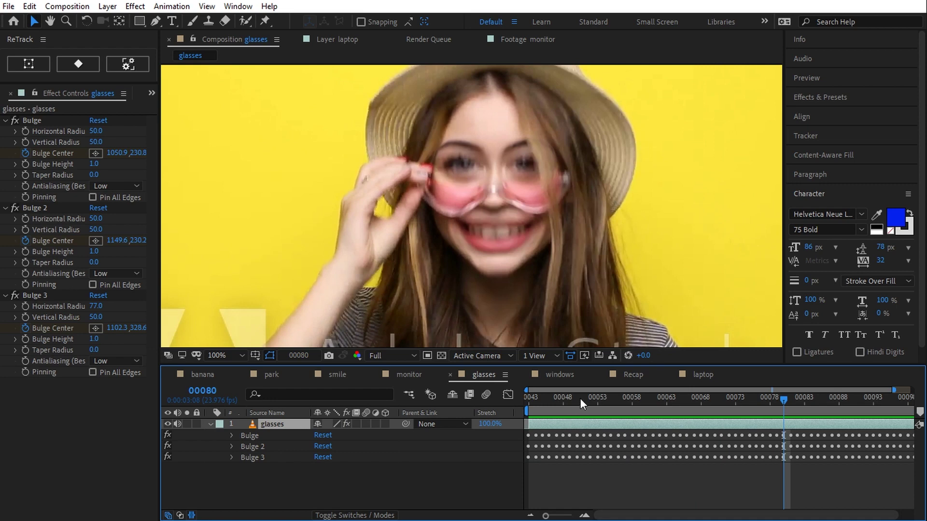
{"action": "key", "text": "space"}
{"action": "left_click_drag", "start_coordinate": [250, 478], "coordinate": [269, 438]}
{"action": "key", "text": "Delete"}
Draw a rectangle mask on the face and track it forward with Face Tracking (Detailed Features).
{"action": "left_click", "coordinate": [139, 20]}
{"action": "left_click_drag", "start_coordinate": [378, 92], "coordinate": [512, 249]}
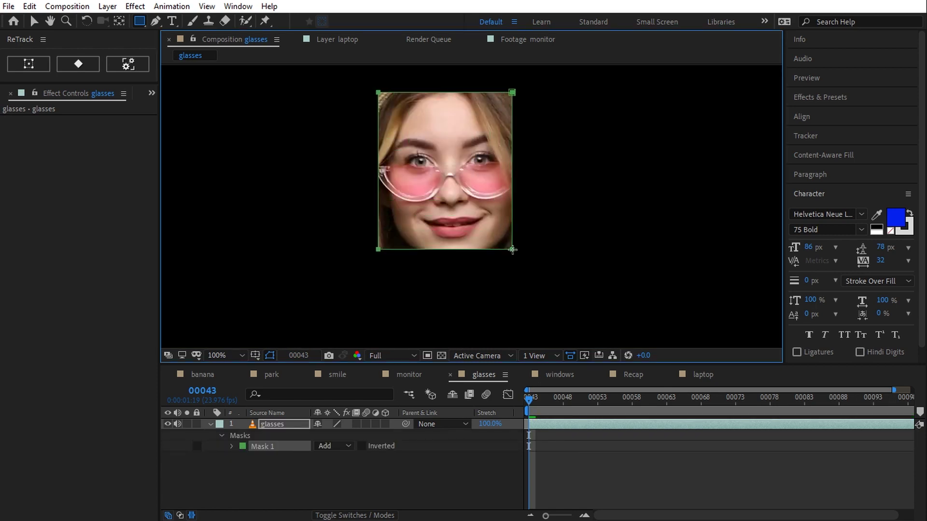
{"action": "left_click", "coordinate": [811, 137]}
{"action": "left_click", "coordinate": [848, 171]}
{"action": "left_click", "coordinate": [860, 271]}
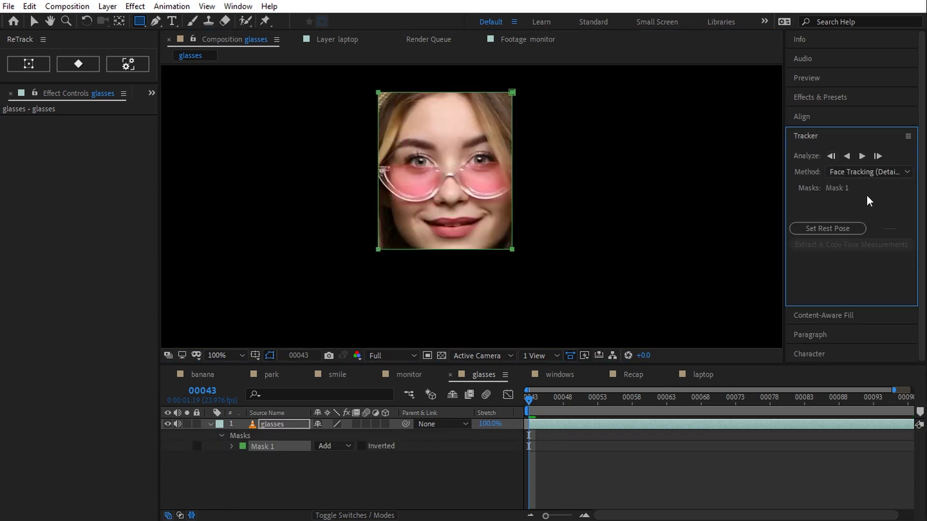
{"action": "left_click", "coordinate": [861, 156]}
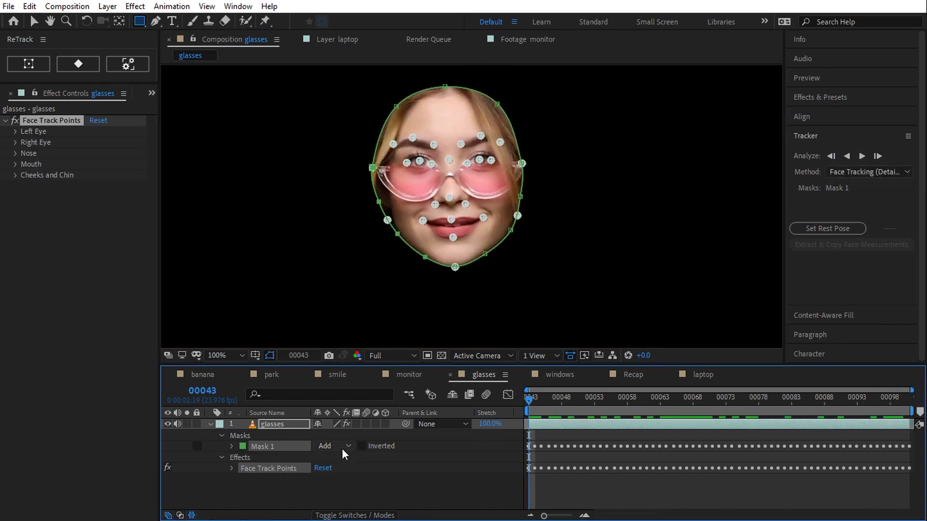
Set Mask 1's mode to None and select the Face Track Points effect.
{"action": "left_click", "coordinate": [344, 449]}
{"action": "left_click", "coordinate": [341, 459]}
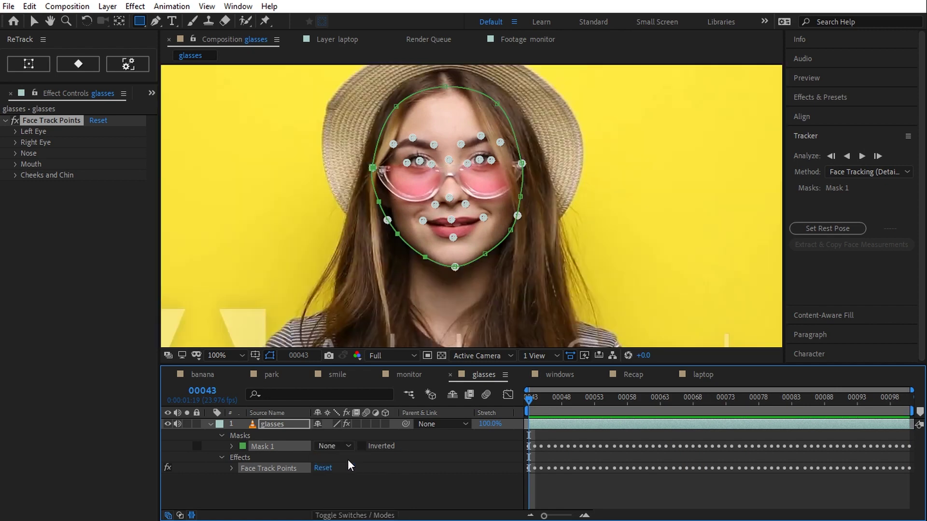
{"action": "left_click", "coordinate": [305, 480]}
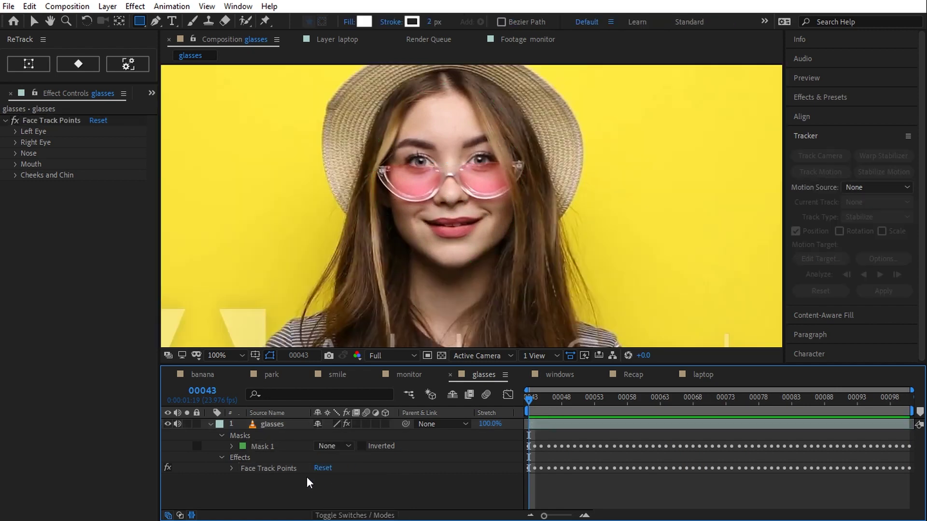
{"action": "left_click", "coordinate": [279, 470]}
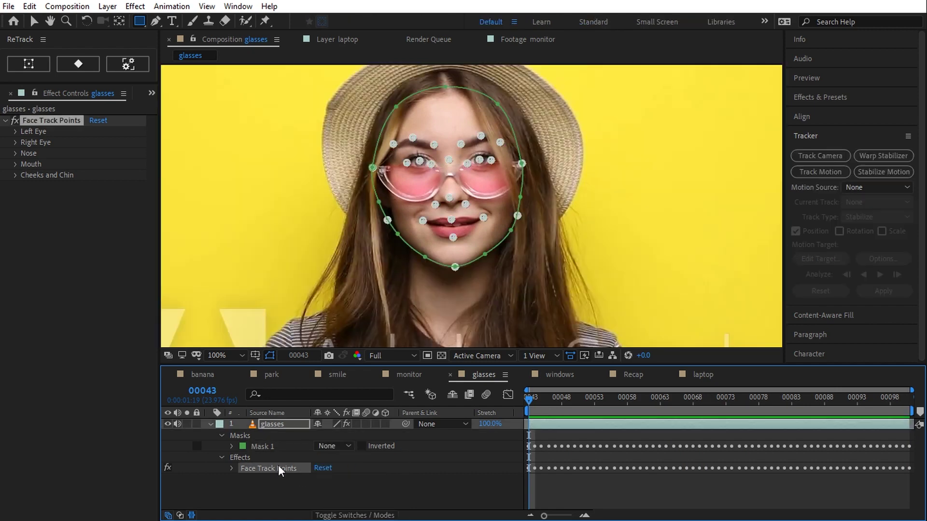
Start ReTrack from the Face Track Points and place mask points on both eyes and the mouth.
{"action": "left_click", "coordinate": [29, 63]}
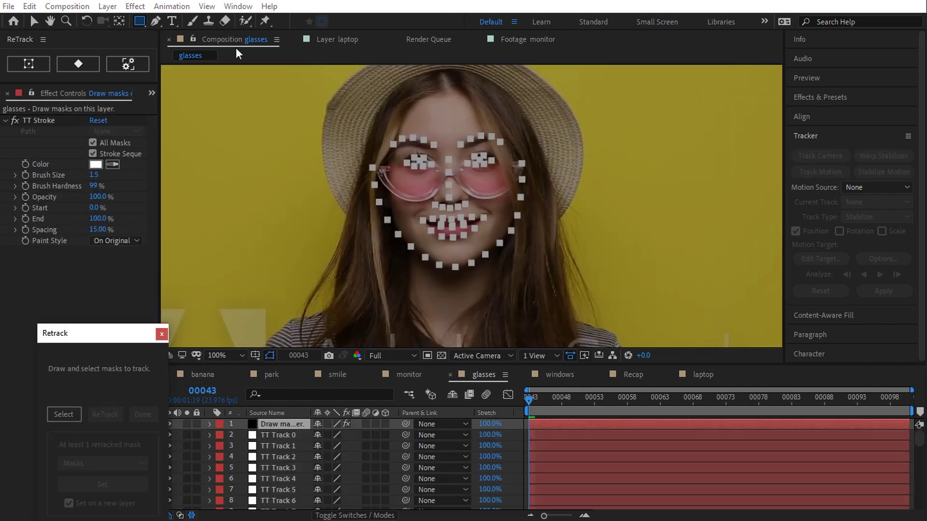
{"action": "left_click", "coordinate": [155, 22]}
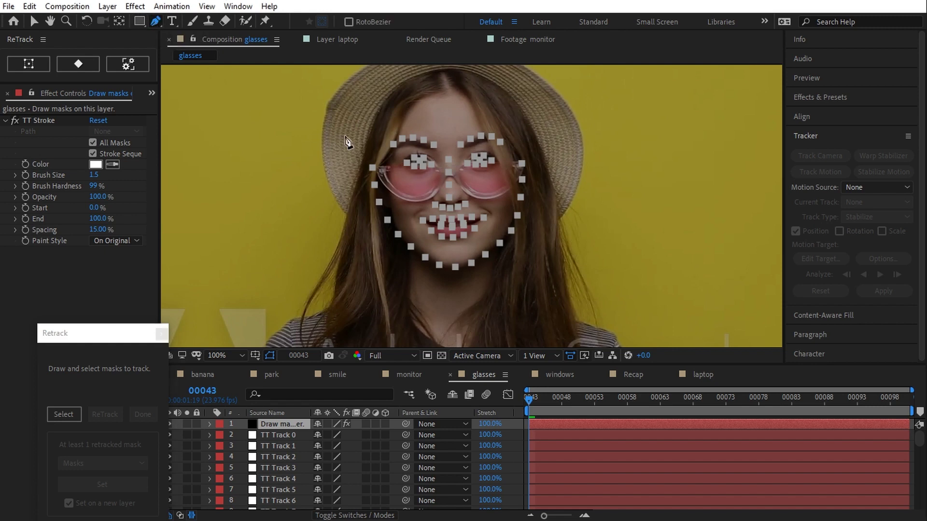
{"action": "left_click", "coordinate": [419, 161]}
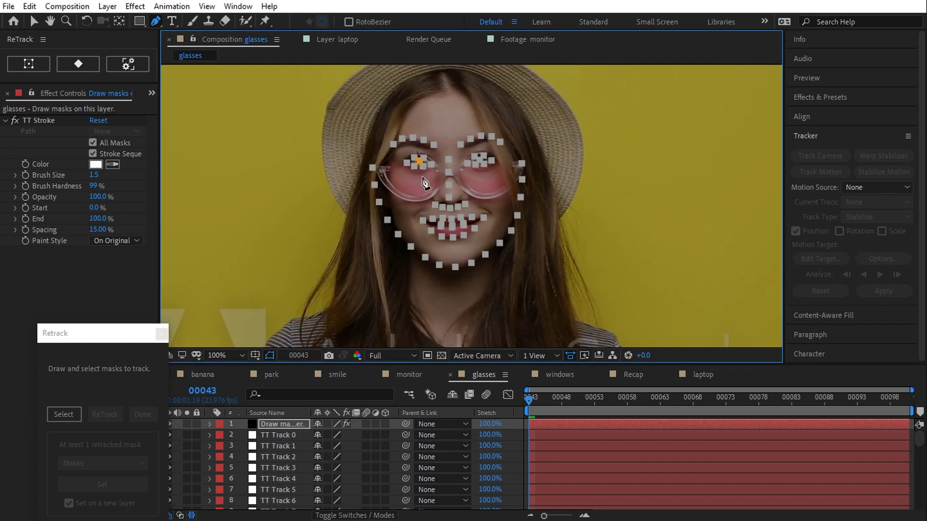
{"action": "left_click", "coordinate": [481, 161], "text": "ctrl"}
{"action": "left_click", "coordinate": [452, 224], "text": "ctrl"}
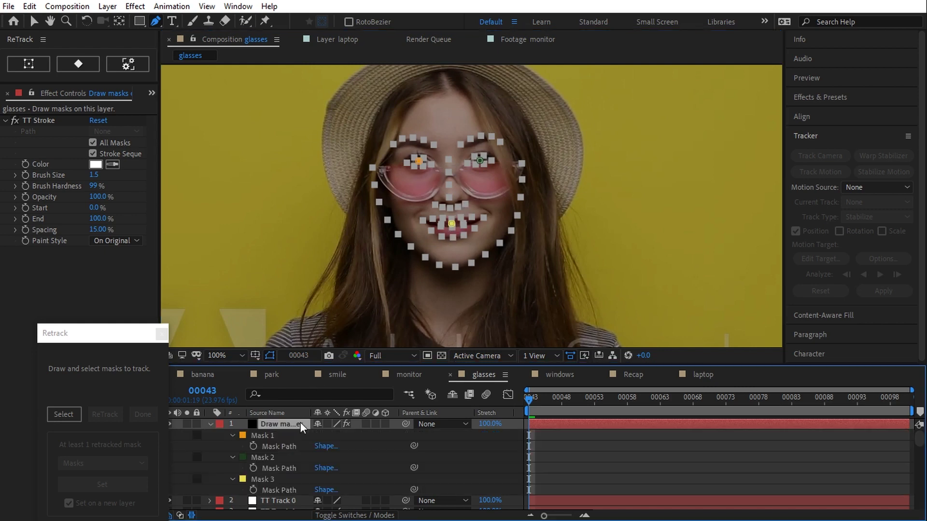
Select Masks 1–3, retrack them through the clip and accept the result.
{"action": "left_click", "coordinate": [266, 437]}
{"action": "left_click", "coordinate": [259, 480], "text": "shift"}
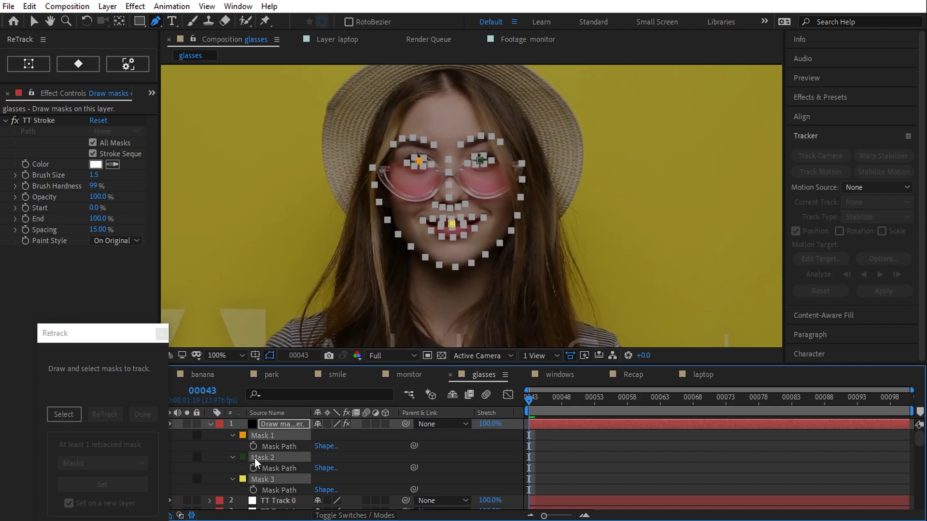
{"action": "left_click", "coordinate": [63, 415]}
{"action": "left_click_drag", "start_coordinate": [88, 343], "coordinate": [62, 207]}
{"action": "left_click", "coordinate": [79, 279]}
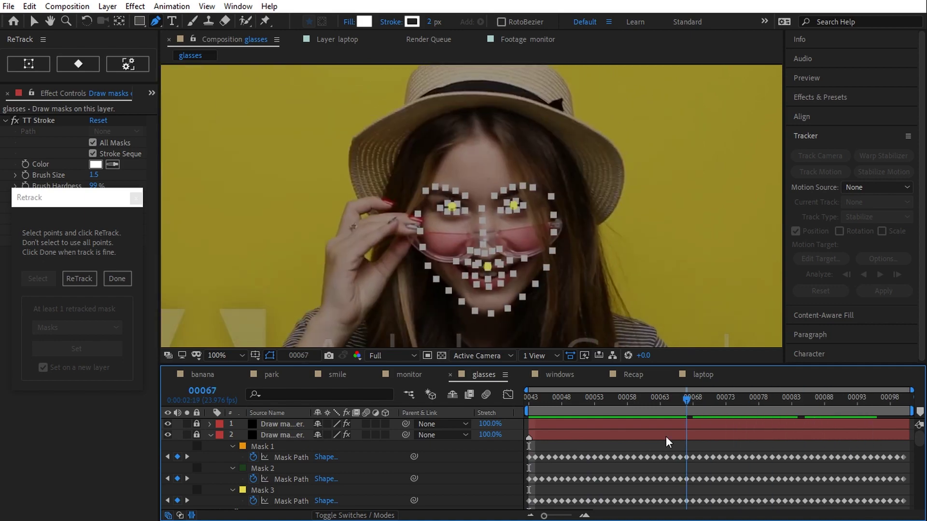
{"action": "left_click", "coordinate": [126, 280]}
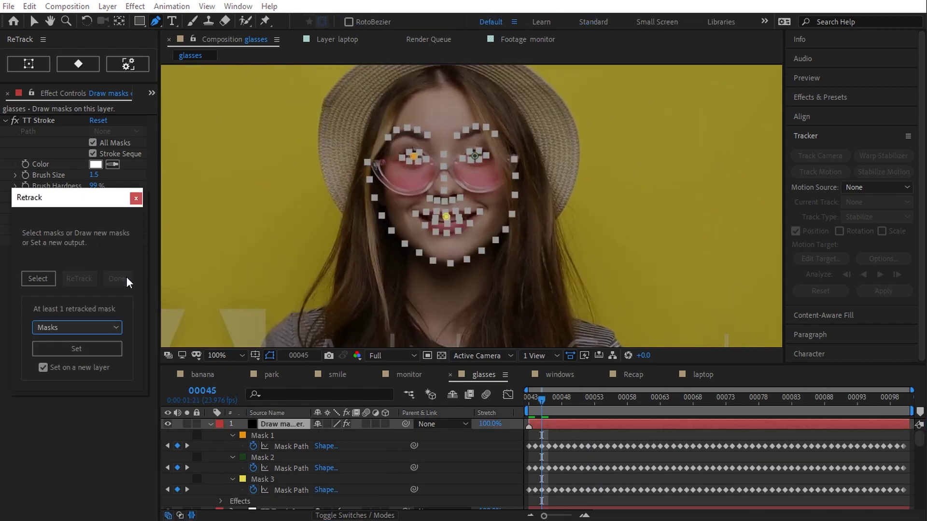
Set the ReTrack output type to Effects Properties.
{"action": "left_click", "coordinate": [93, 326]}
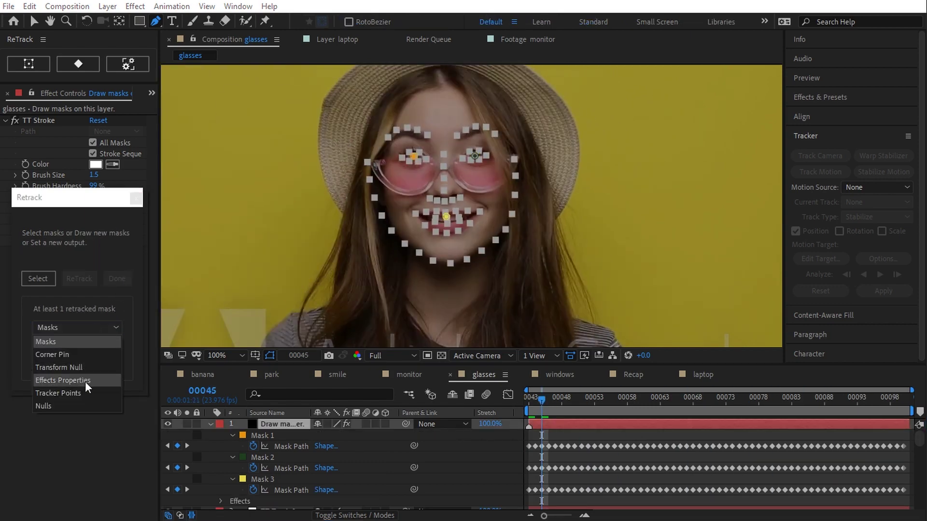
{"action": "left_click", "coordinate": [88, 382]}
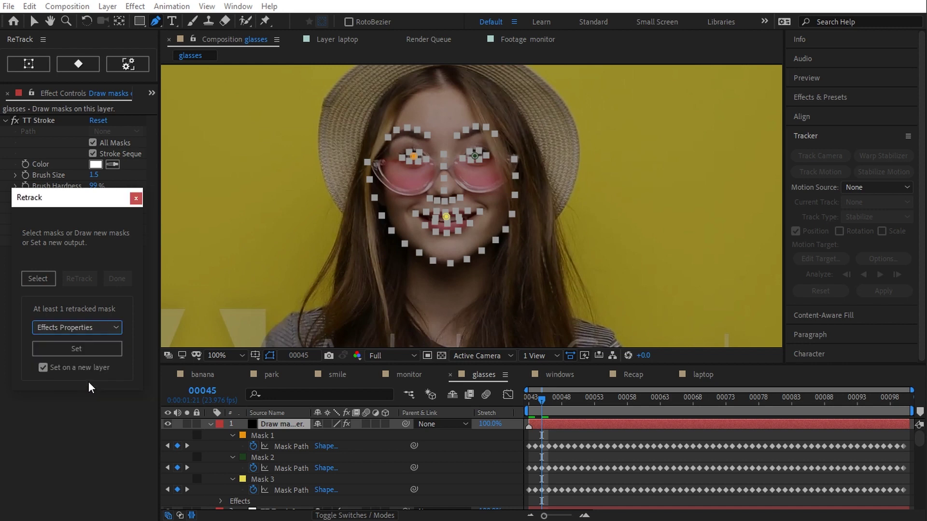
{"action": "left_click", "coordinate": [77, 348]}
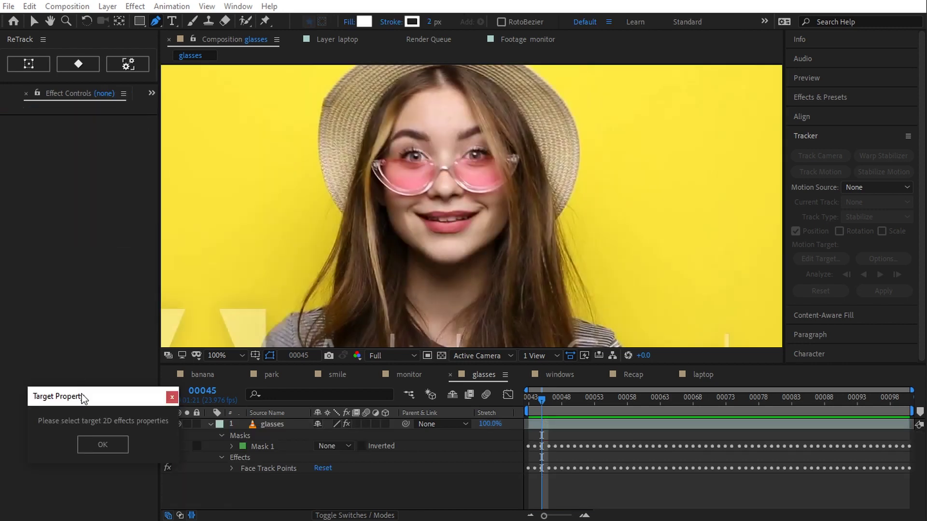
Delete the Face Track Points effect from the glasses layer.
{"action": "left_click_drag", "start_coordinate": [83, 398], "coordinate": [71, 197]}
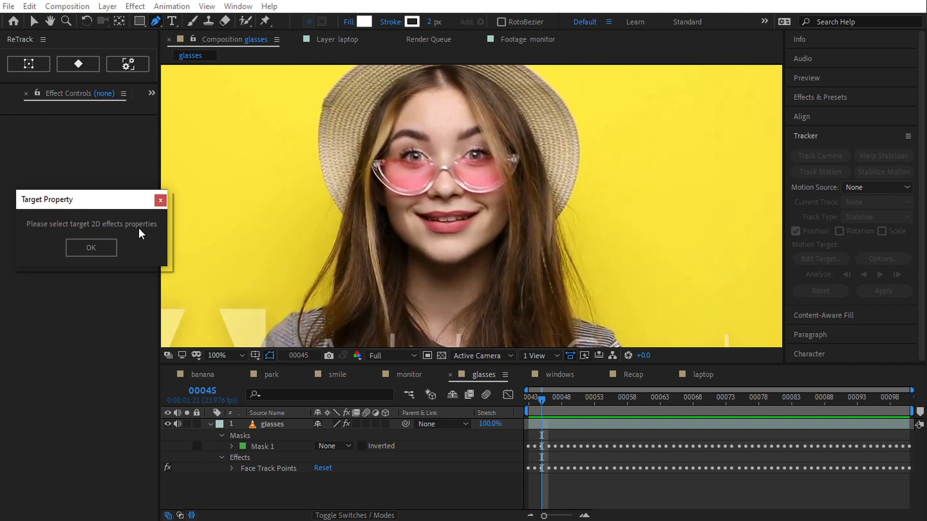
{"action": "left_click_drag", "start_coordinate": [120, 206], "coordinate": [186, 266]}
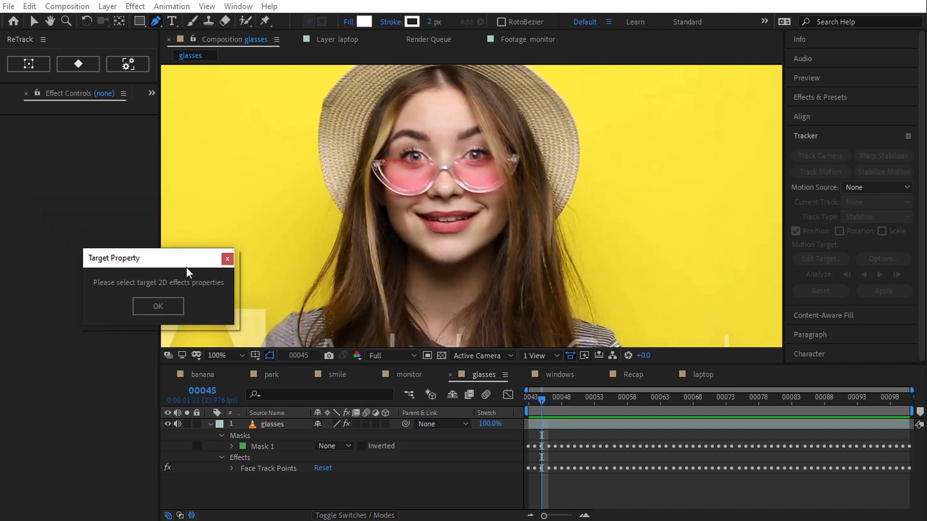
{"action": "left_click", "coordinate": [271, 424]}
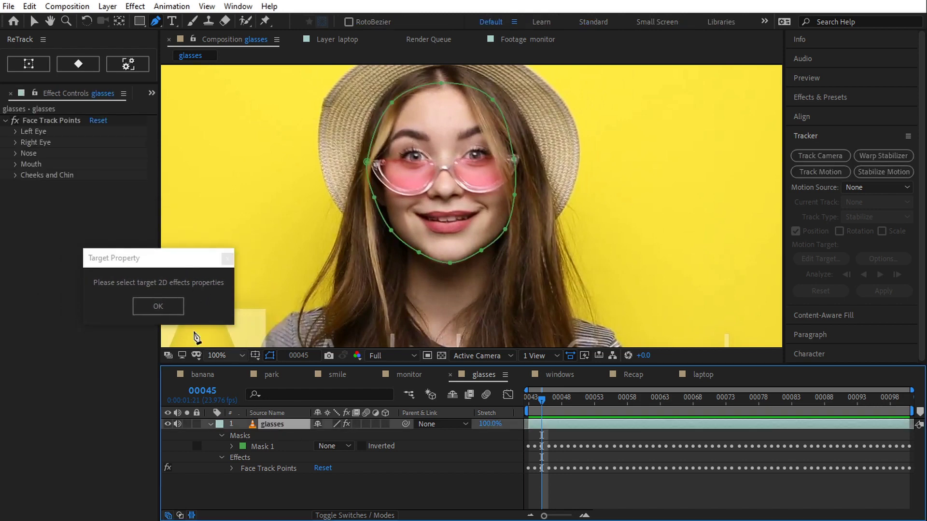
{"action": "left_click", "coordinate": [47, 120]}
{"action": "key", "text": "Delete"}
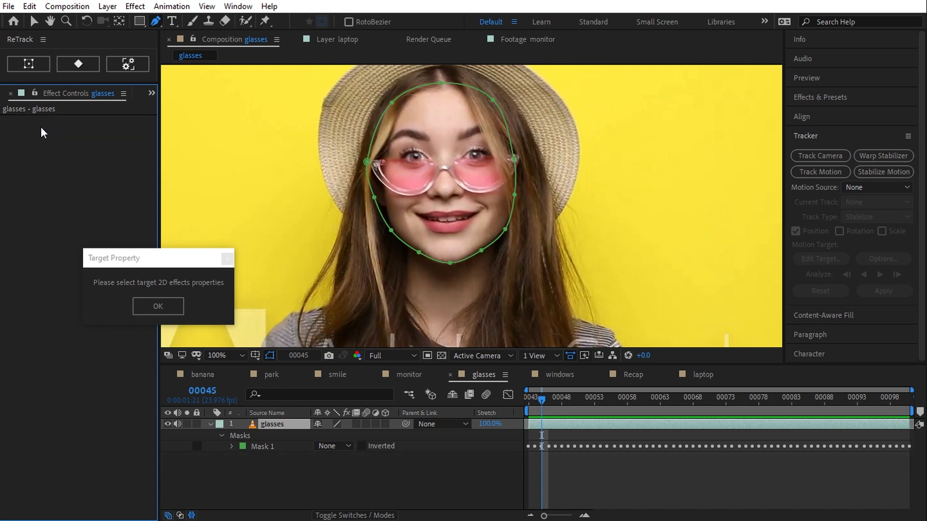
Add a Bulge distortion effect and duplicate it to make three Bulges.
{"action": "right_click", "coordinate": [47, 126]}
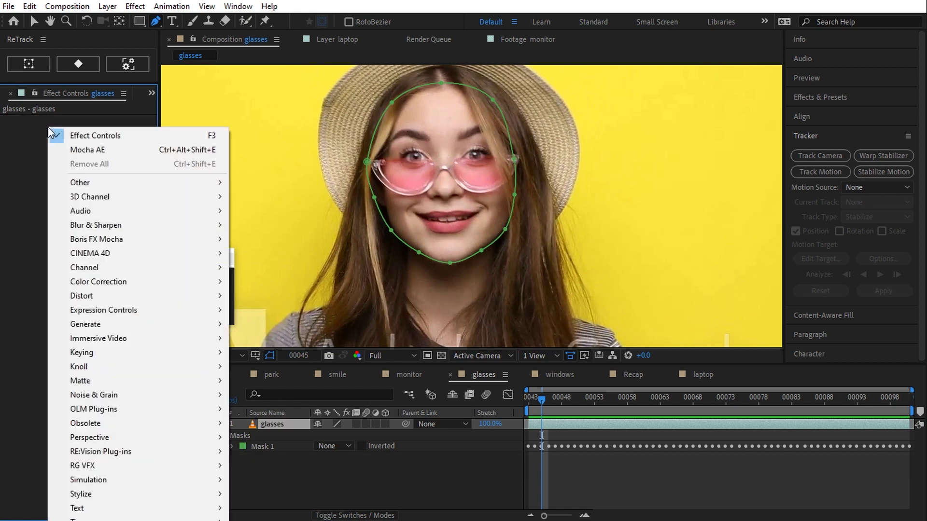
{"action": "mouse_move", "coordinate": [161, 295]}
{"action": "left_click", "coordinate": [270, 311]}
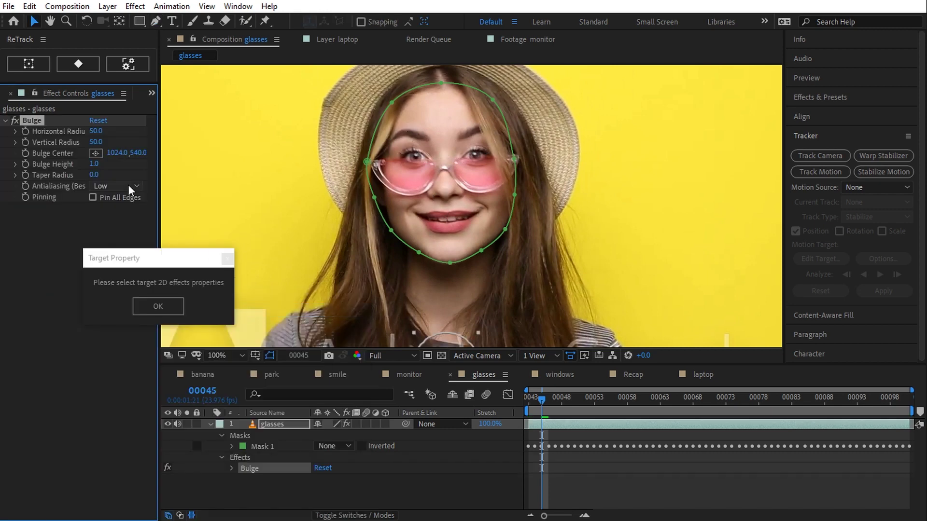
{"action": "key", "text": "ctrl+d"}
{"action": "key", "text": "ctrl+d"}
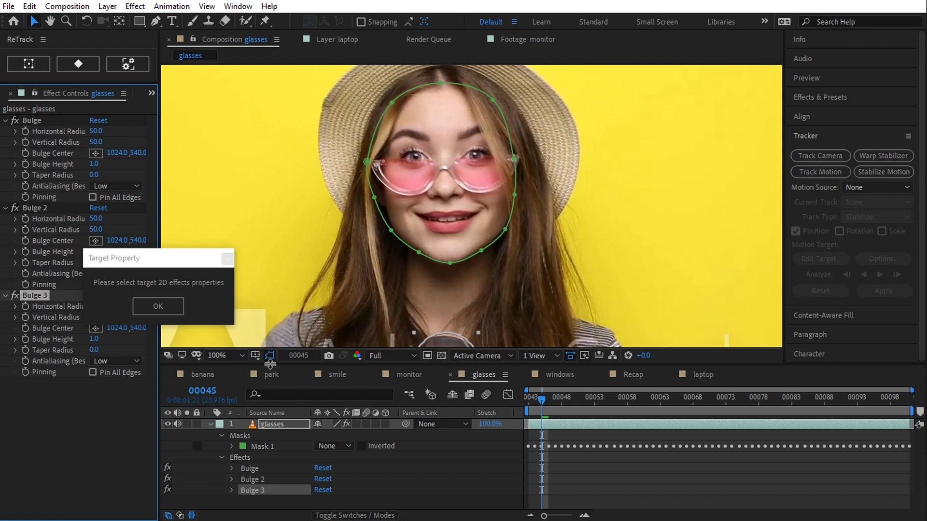
{"action": "left_click_drag", "start_coordinate": [269, 364], "coordinate": [273, 281]}
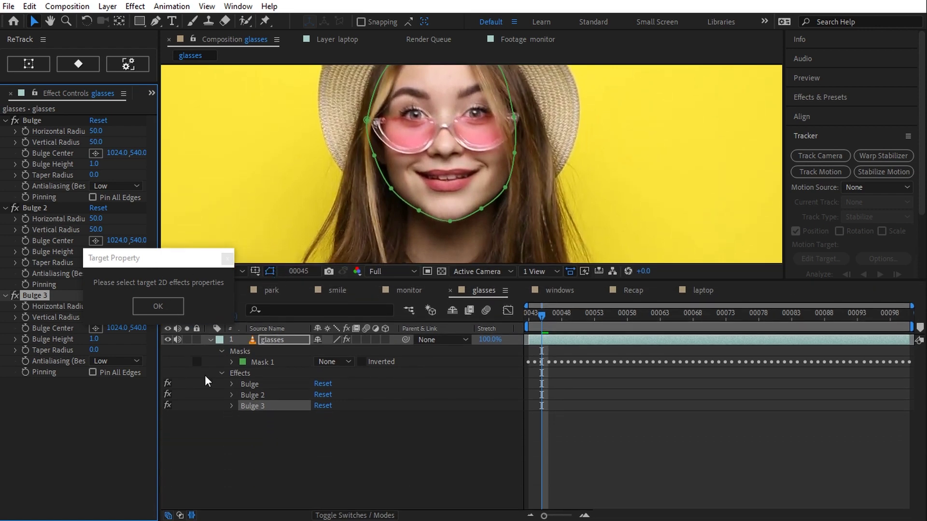
Target the centres of Bulge, Bulge 2 and Bulge 3 to the retracked face points.
{"action": "left_click", "coordinate": [231, 406]}
{"action": "left_click", "coordinate": [231, 395]}
{"action": "left_click", "coordinate": [232, 384]}
{"action": "scroll", "coordinate": [221, 422], "scroll_direction": "down", "scroll_amount": 5}
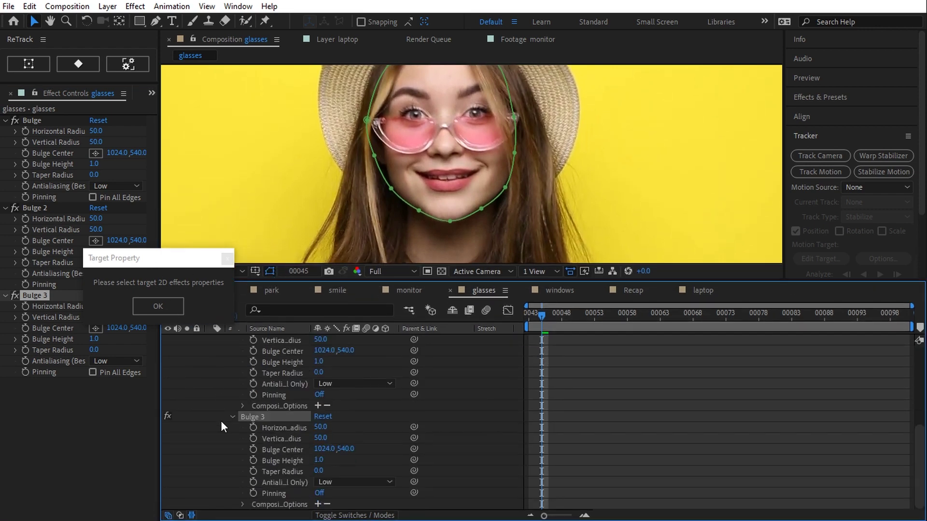
{"action": "scroll", "coordinate": [289, 418], "scroll_direction": "up", "scroll_amount": 3}
{"action": "left_click", "coordinate": [288, 428], "text": "ctrl"}
{"action": "scroll", "coordinate": [288, 426], "scroll_direction": "up", "scroll_amount": 3}
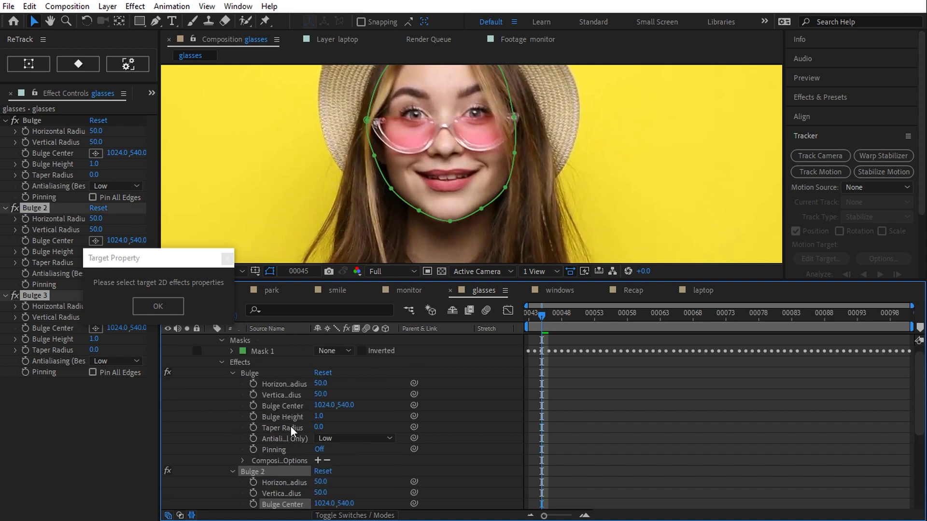
{"action": "left_click", "coordinate": [285, 406], "text": "ctrl"}
{"action": "left_click", "coordinate": [158, 306]}
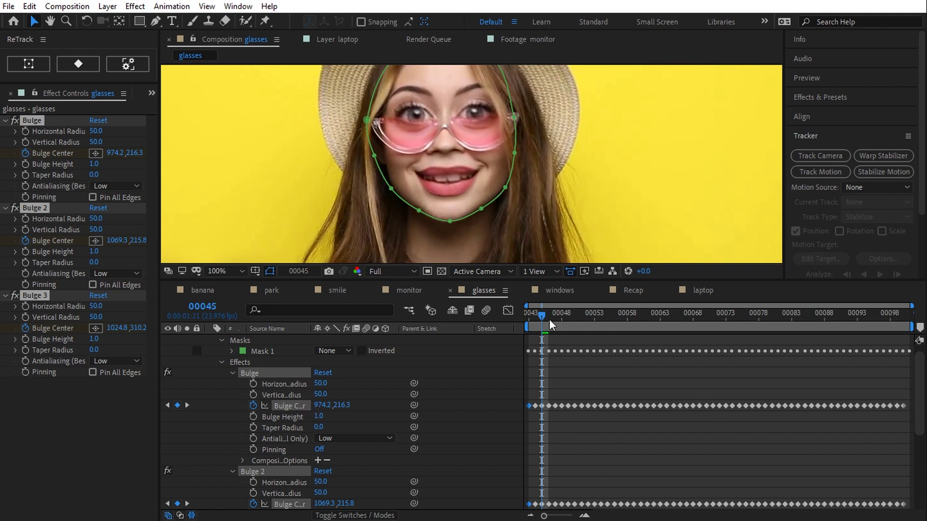
Scrub the timeline to check the eye bulges follow the face.
{"action": "left_click_drag", "start_coordinate": [549, 321], "coordinate": [589, 336]}
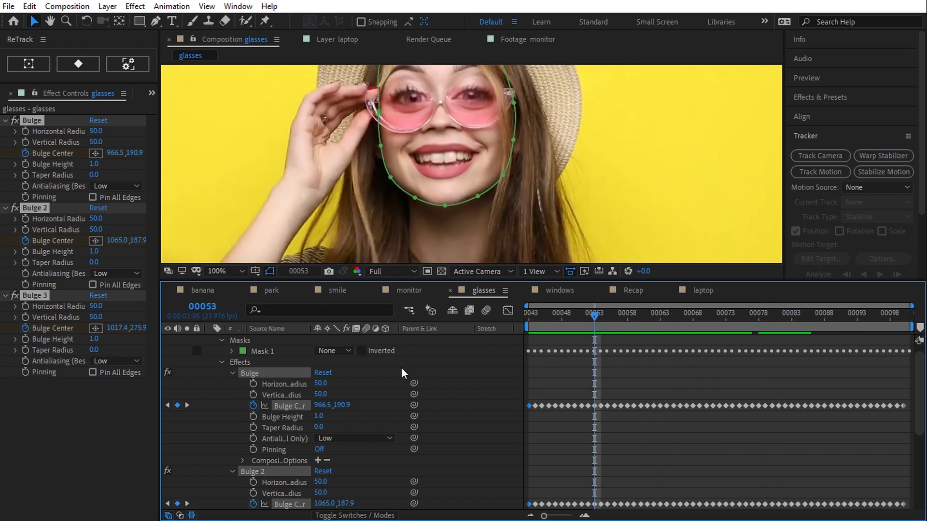
{"action": "left_click", "coordinate": [257, 375]}
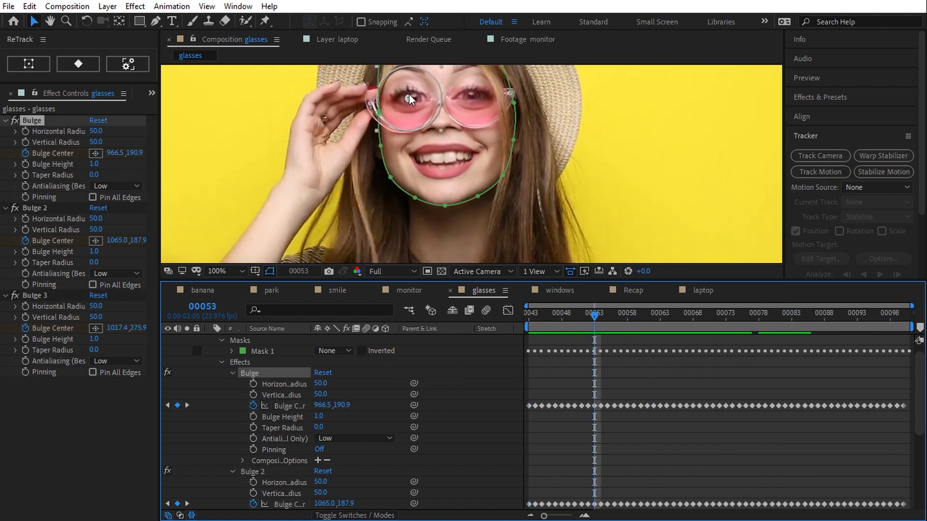
{"action": "left_click_drag", "start_coordinate": [594, 321], "coordinate": [654, 321]}
{"action": "left_click", "coordinate": [259, 476]}
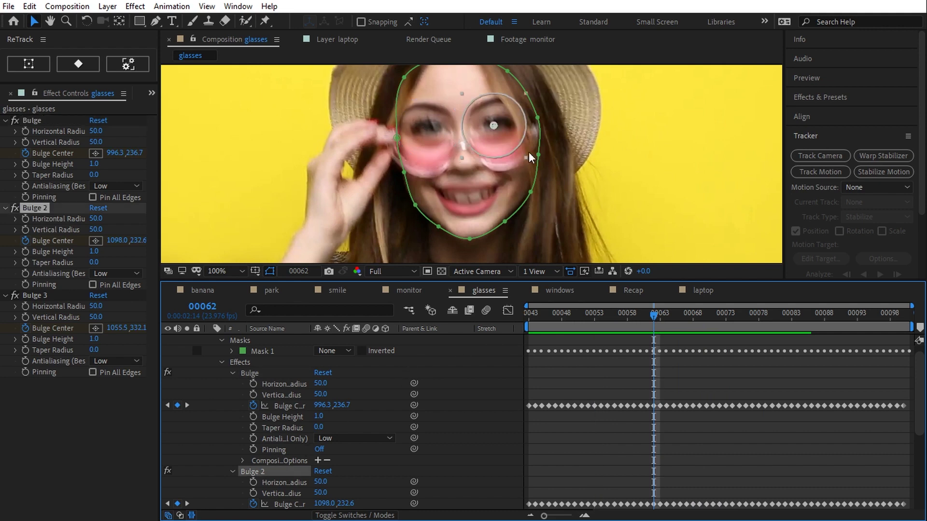
Give the mouth Bulge 3 a horizontal radius of 83 and bulge height of -0.6.
{"action": "left_click", "coordinate": [34, 295]}
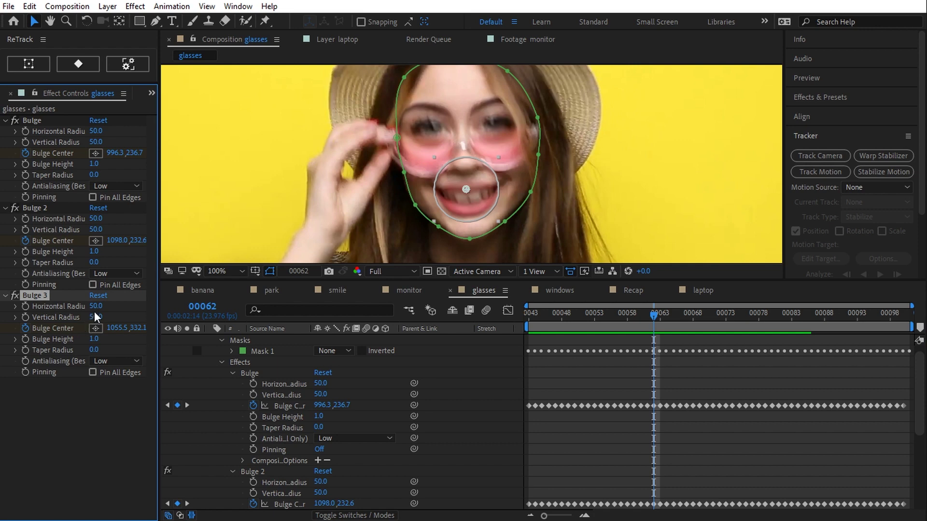
{"action": "left_click_drag", "start_coordinate": [96, 307], "coordinate": [115, 309]}
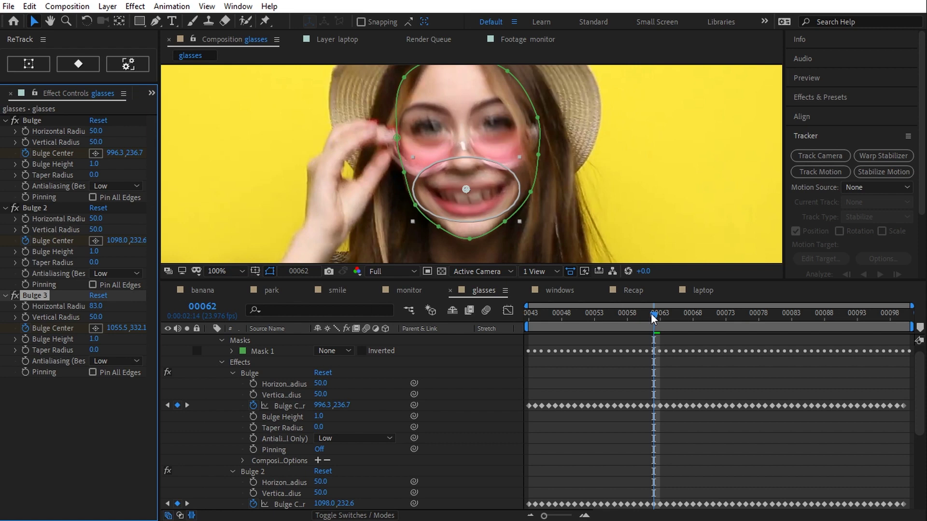
{"action": "left_click_drag", "start_coordinate": [655, 315], "coordinate": [791, 316]}
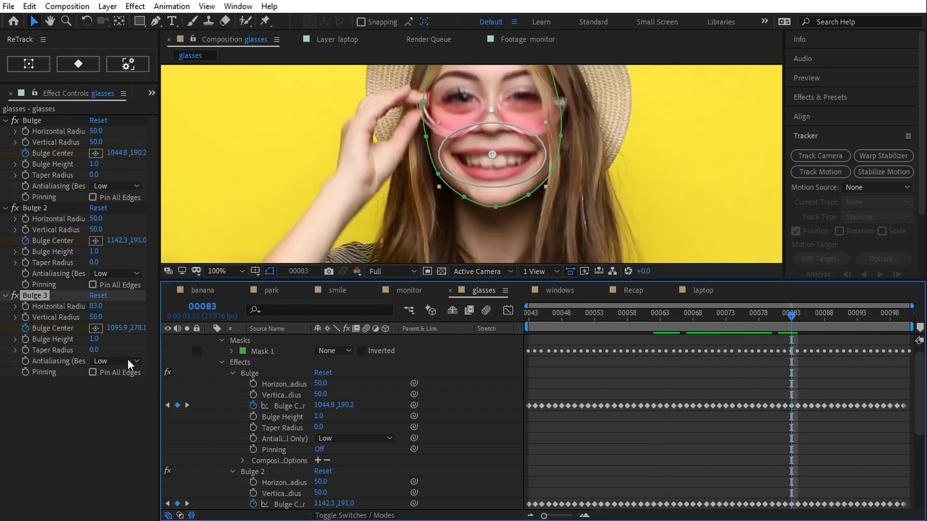
{"action": "left_click_drag", "start_coordinate": [92, 340], "coordinate": [3, 344]}
Preview the glasses shot and pan the view to recentre the face.
{"action": "key", "text": "space"}
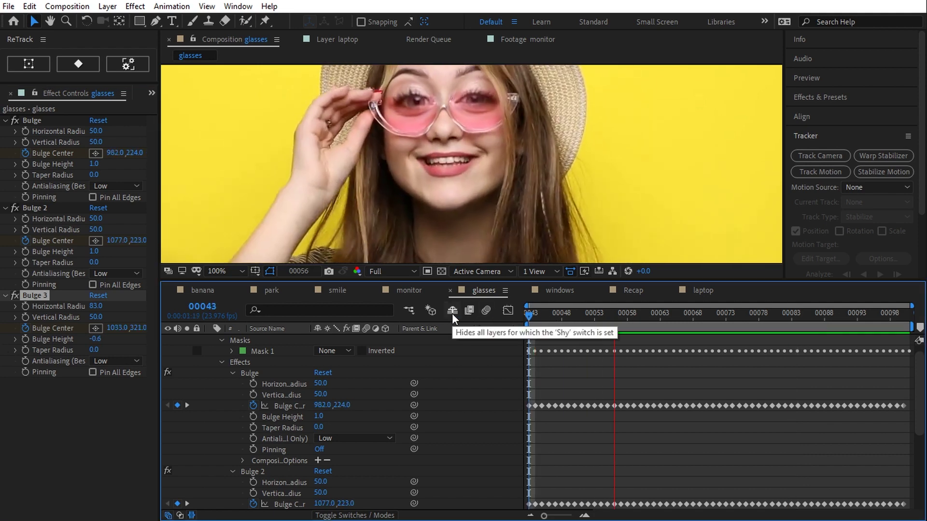
{"action": "key", "text": "space"}
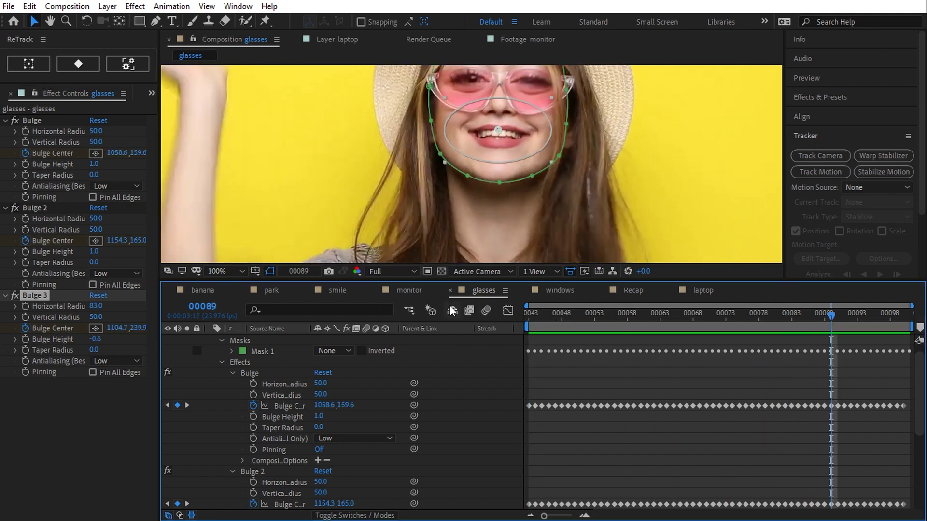
{"action": "key", "text": "h"}
{"action": "left_click_drag", "start_coordinate": [531, 207], "coordinate": [506, 390]}
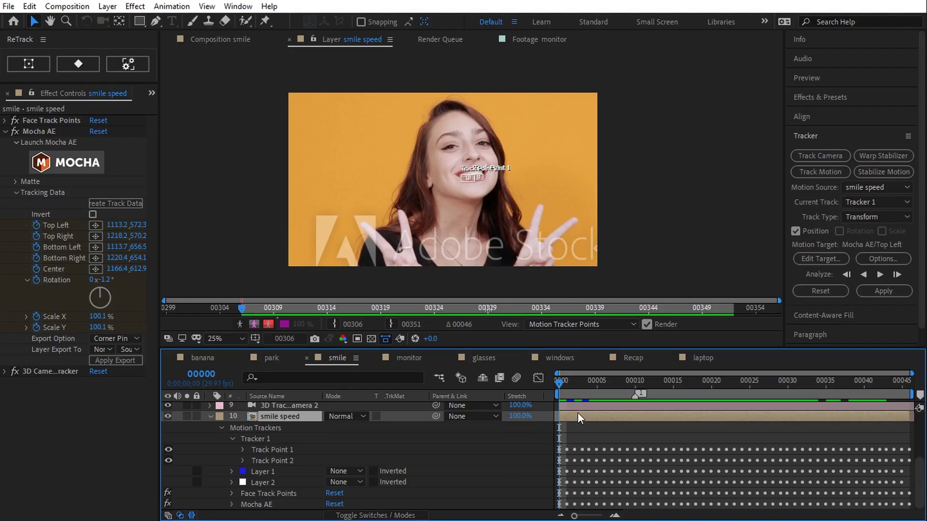
Play the smile composition and inspect the smile speed layer's Face Track Points and Mocha AE track.
{"action": "key", "text": "space"}
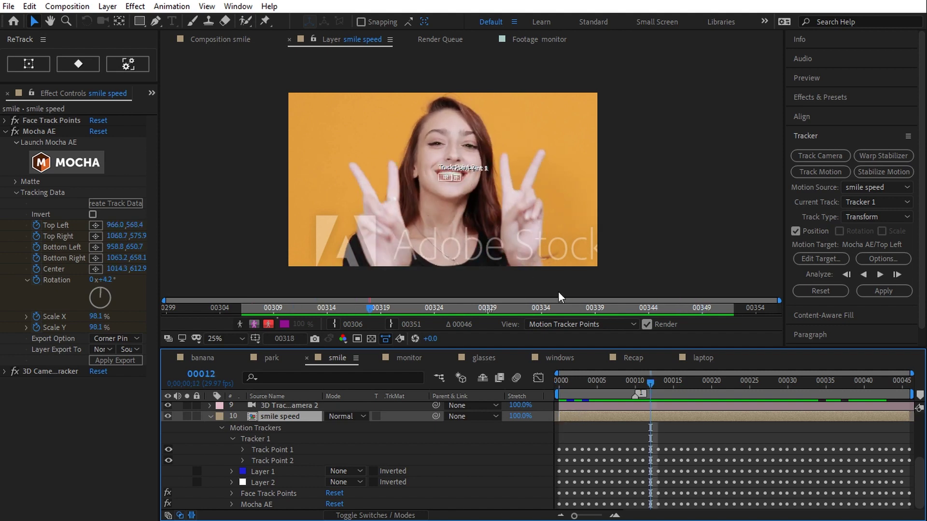
{"action": "left_click", "coordinate": [222, 41]}
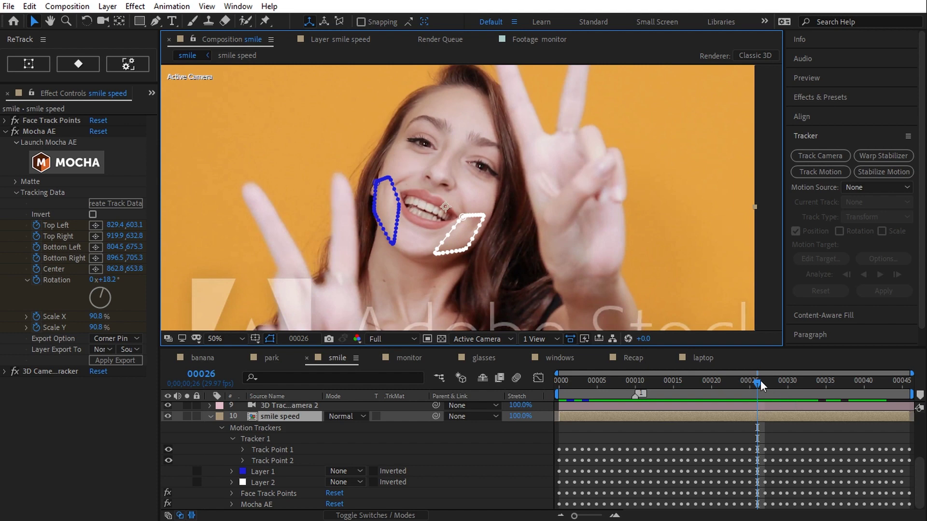
{"action": "left_click_drag", "start_coordinate": [758, 381], "coordinate": [635, 399]}
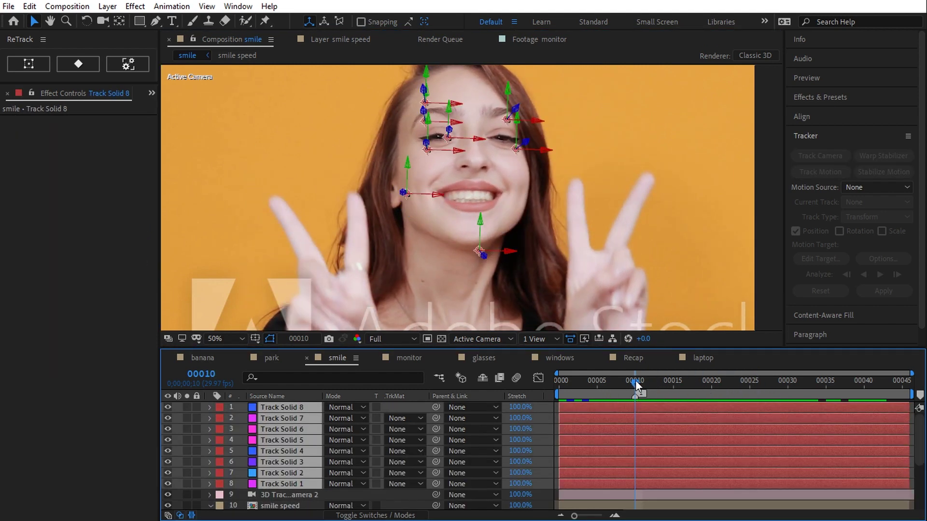
{"action": "left_click_drag", "start_coordinate": [641, 380], "coordinate": [811, 408]}
{"action": "scroll", "coordinate": [292, 466], "scroll_direction": "down", "scroll_amount": 4}
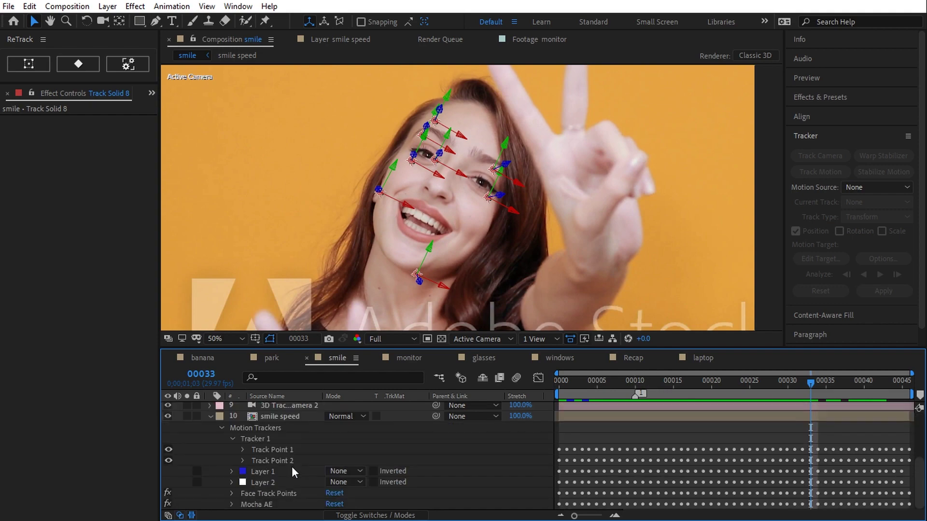
{"action": "left_click", "coordinate": [267, 493]}
{"action": "left_click_drag", "start_coordinate": [798, 382], "coordinate": [612, 408]}
{"action": "left_click", "coordinate": [260, 505]}
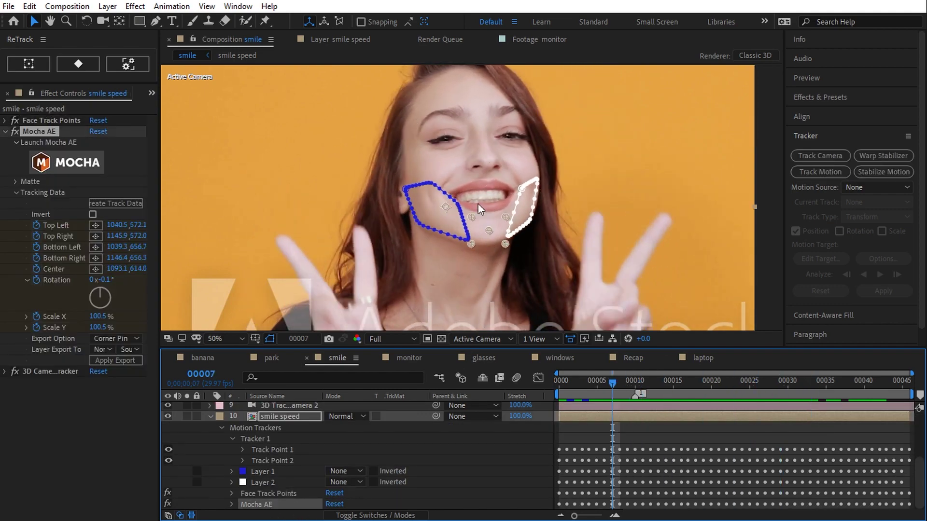
{"action": "mouse_move", "coordinate": [630, 375]}
{"action": "left_mouse_down"}
{"action": "mouse_move", "coordinate": [736, 379]}
{"action": "mouse_move", "coordinate": [633, 381]}
{"action": "left_mouse_up"}
Select the track solids and tracking data, then build ReTrack face points from them.
{"action": "scroll", "coordinate": [333, 454], "scroll_direction": "up", "scroll_amount": 5}
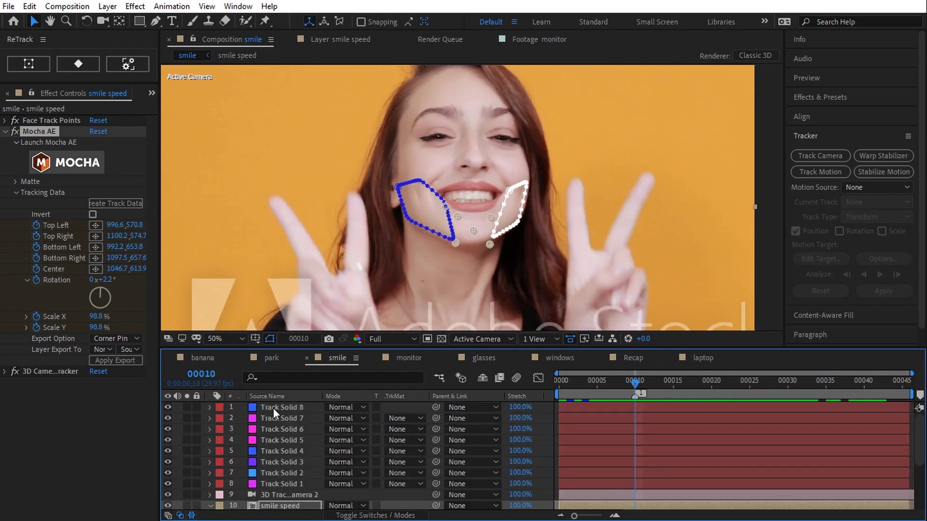
{"action": "left_click", "coordinate": [273, 407]}
{"action": "left_click", "coordinate": [290, 479], "text": "shift"}
{"action": "scroll", "coordinate": [280, 459], "scroll_direction": "down", "scroll_amount": 5}
{"action": "left_click_drag", "start_coordinate": [276, 439], "coordinate": [276, 507]}
{"action": "left_click", "coordinate": [27, 67]}
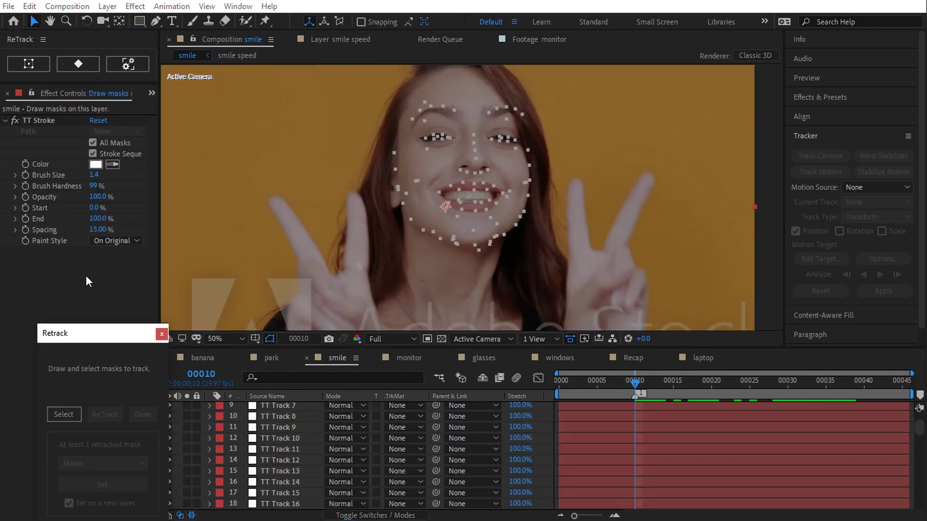
Draw a closed Pen mask tracing the outer lips.
{"action": "left_click_drag", "start_coordinate": [97, 333], "coordinate": [78, 140]}
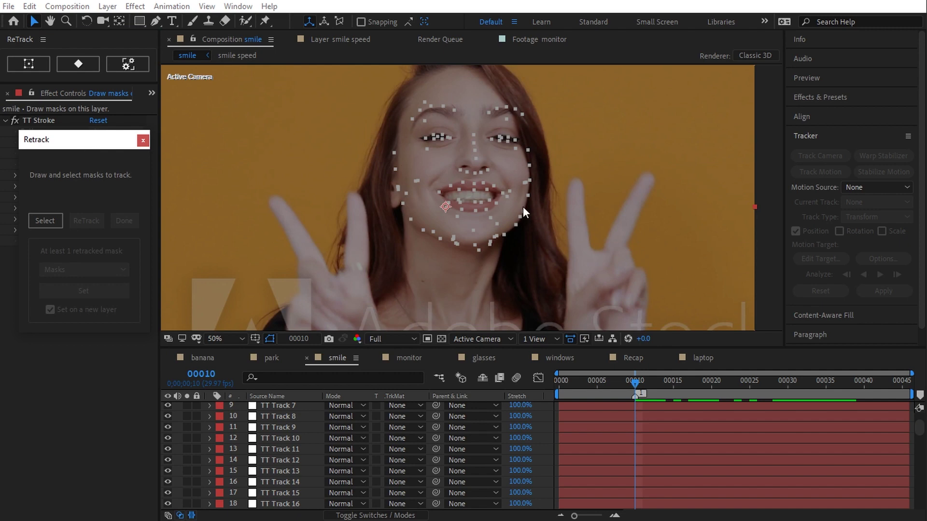
{"action": "mouse_move", "coordinate": [635, 387]}
{"action": "left_mouse_down"}
{"action": "mouse_move", "coordinate": [849, 407]}
{"action": "mouse_move", "coordinate": [650, 386]}
{"action": "mouse_move", "coordinate": [633, 403]}
{"action": "left_mouse_up"}
{"action": "scroll", "coordinate": [457, 179], "scroll_direction": "up", "scroll_amount": 4}
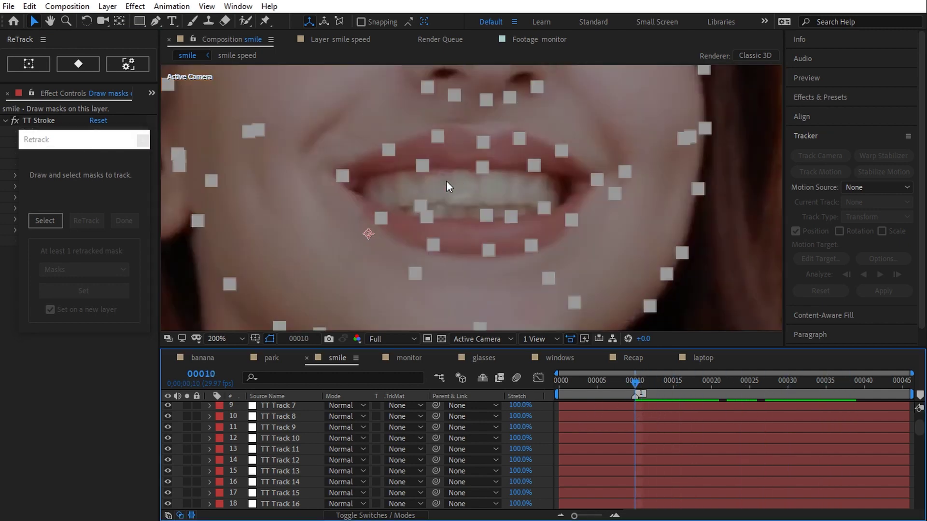
{"action": "left_click", "coordinate": [155, 21]}
{"action": "left_click", "coordinate": [334, 170]}
{"action": "left_click", "coordinate": [436, 126]}
{"action": "left_click", "coordinate": [485, 137]}
{"action": "left_click", "coordinate": [514, 128]}
{"action": "left_click", "coordinate": [601, 183]}
{"action": "left_click", "coordinate": [580, 211]}
{"action": "left_click", "coordinate": [554, 256]}
{"action": "left_click", "coordinate": [486, 257]}
{"action": "left_click", "coordinate": [425, 250]}
{"action": "left_click", "coordinate": [378, 221]}
{"action": "left_click", "coordinate": [350, 190]}
{"action": "left_click", "coordinate": [334, 170]}
Draw a second closed mask around the inner mouth along the teeth.
{"action": "left_click", "coordinate": [364, 191]}
{"action": "left_click", "coordinate": [369, 178]}
{"action": "left_click", "coordinate": [425, 164]}
{"action": "left_click", "coordinate": [483, 167]}
{"action": "left_click", "coordinate": [533, 164]}
{"action": "left_click", "coordinate": [571, 183]}
{"action": "left_click", "coordinate": [543, 211]}
{"action": "left_click", "coordinate": [486, 218]}
{"action": "left_click", "coordinate": [424, 219]}
{"action": "left_click", "coordinate": [364, 191]}
{"action": "scroll", "coordinate": [288, 431], "scroll_direction": "up", "scroll_amount": 3}
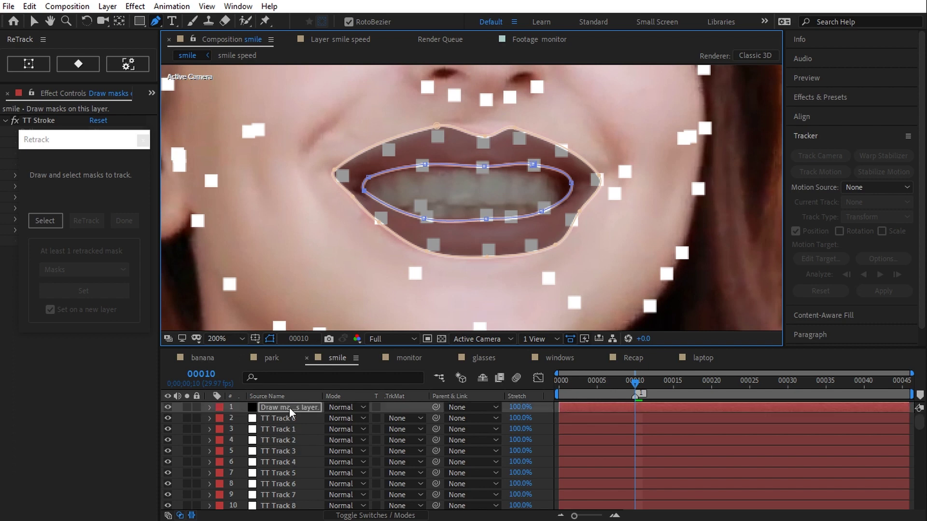
Select Mask 1 and Mask 2 and retrack them across the smile shot.
{"action": "key", "text": "m"}
{"action": "left_click", "coordinate": [272, 420]}
{"action": "left_click", "coordinate": [272, 441], "text": "shift"}
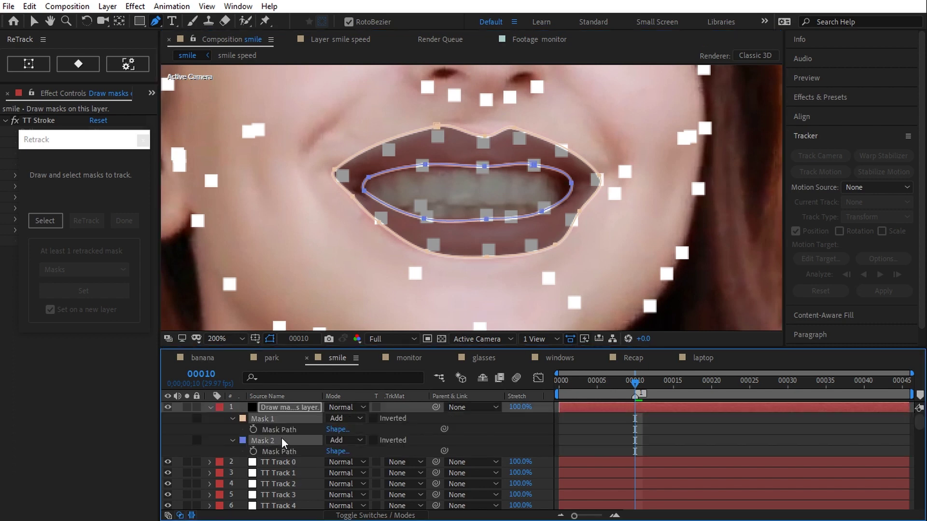
{"action": "left_click", "coordinate": [48, 221]}
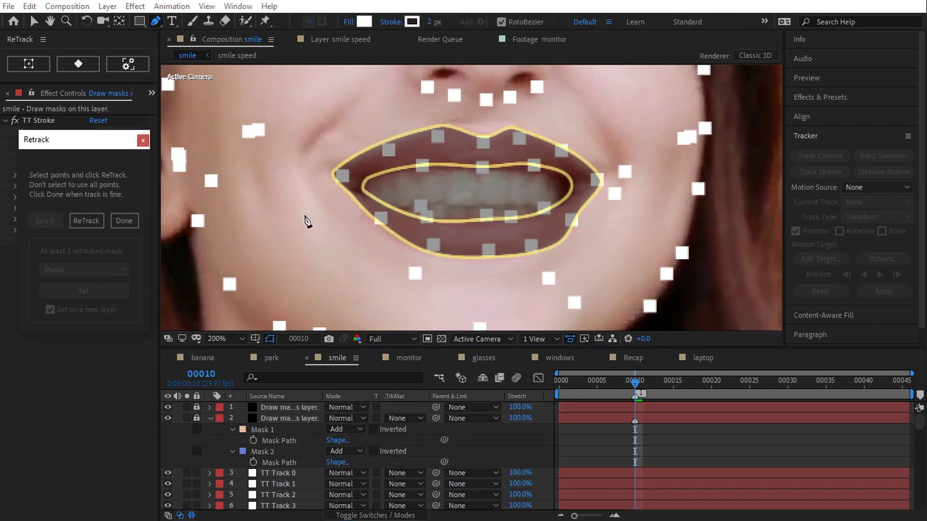
{"action": "left_click", "coordinate": [34, 20]}
{"action": "key", "text": "comma"}
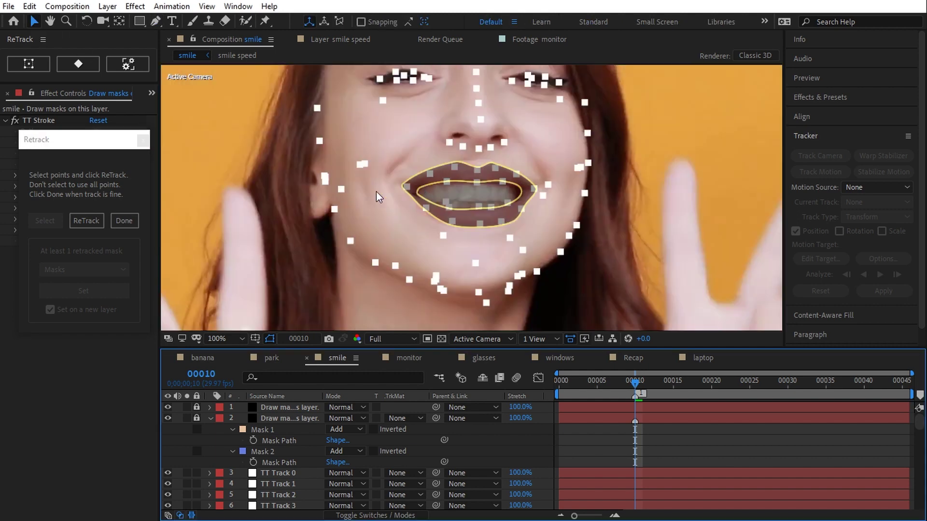
{"action": "left_click", "coordinate": [85, 221]}
Scrub and play to verify the lip masks follow the mouth, then accept them.
{"action": "left_click_drag", "start_coordinate": [637, 384], "coordinate": [652, 407]}
{"action": "key", "text": "space"}
{"action": "key", "text": "space"}
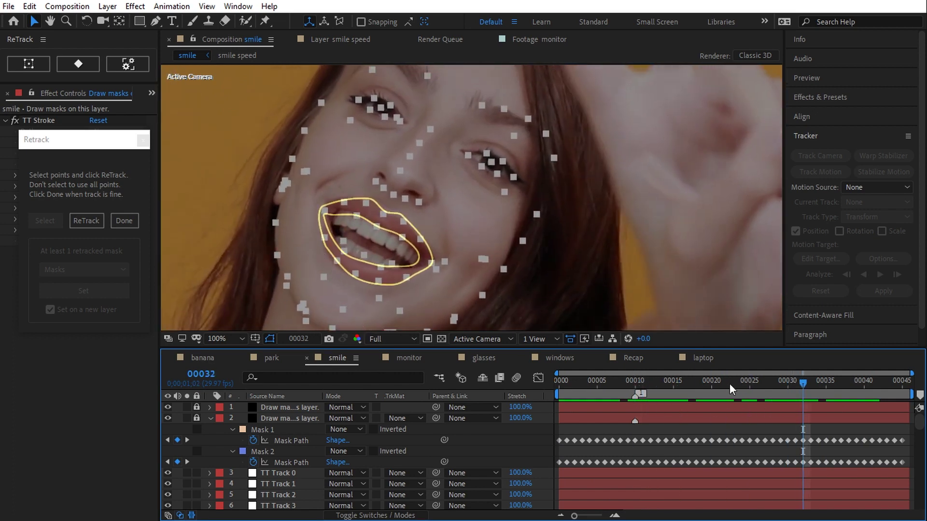
{"action": "left_click_drag", "start_coordinate": [732, 389], "coordinate": [638, 390]}
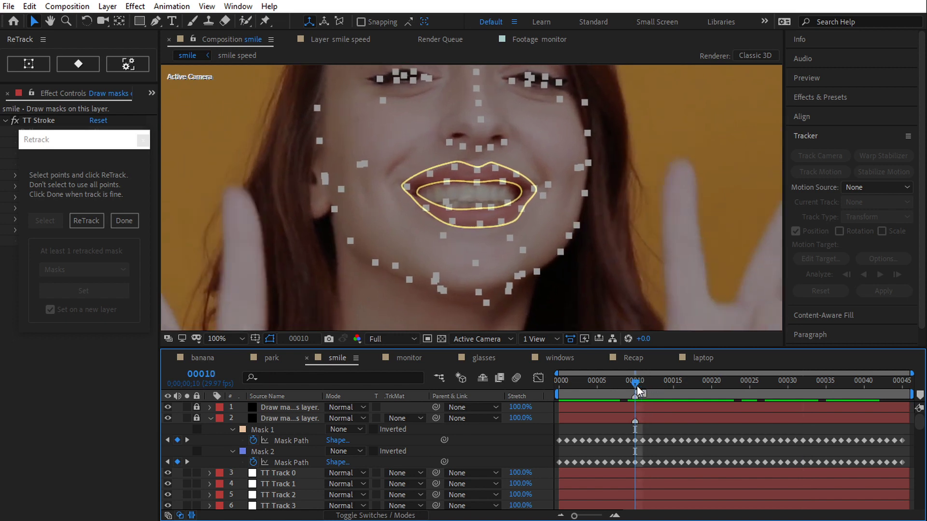
{"action": "left_click", "coordinate": [123, 219]}
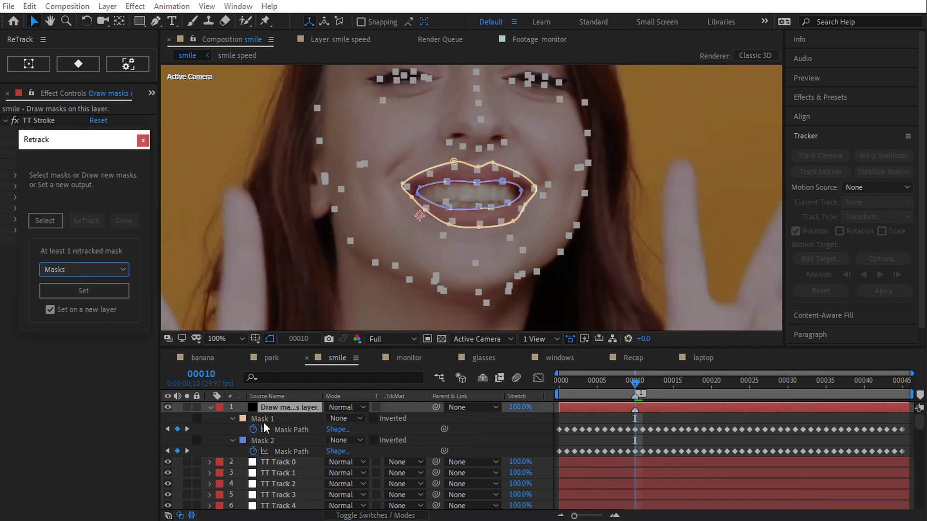
Retrack the lip masks from the lip-corner and outer-lip track points, and accept.
{"action": "left_click", "coordinate": [57, 223]}
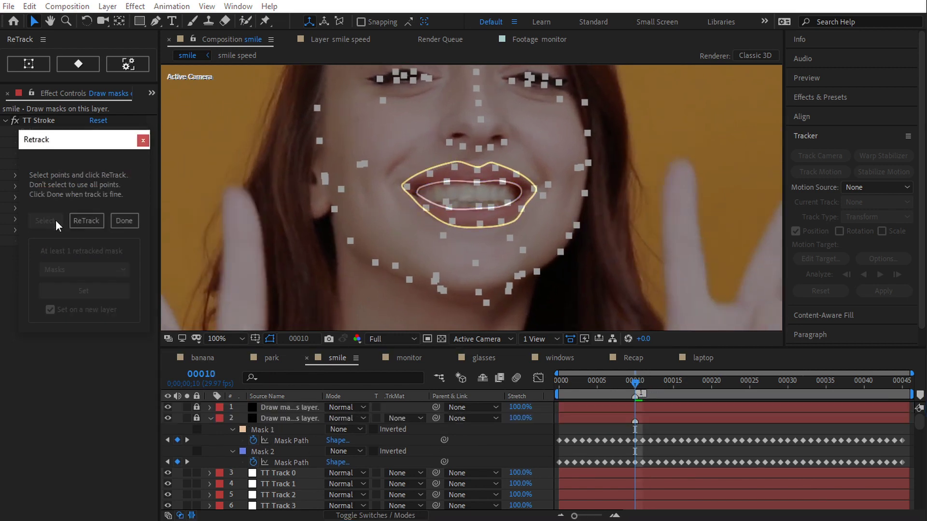
{"action": "key", "text": "period"}
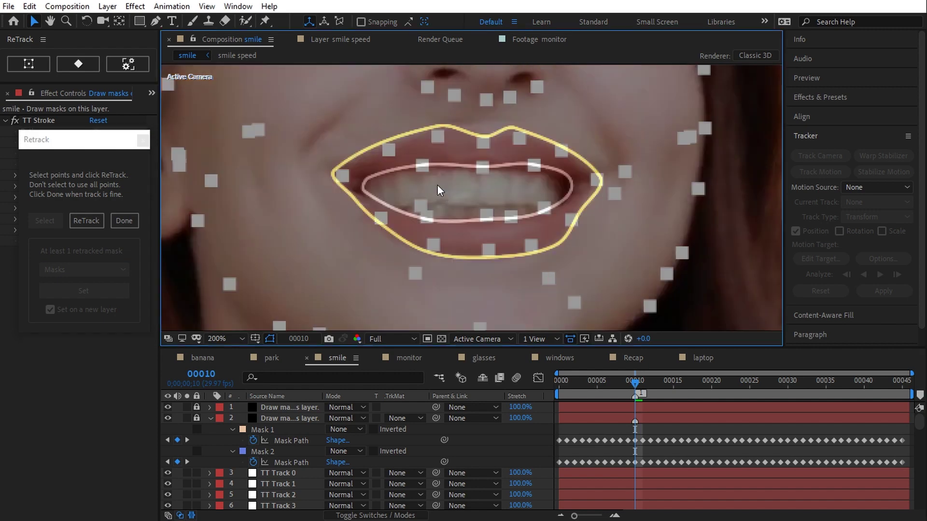
{"action": "left_click", "coordinate": [344, 176]}
{"action": "mouse_move", "coordinate": [388, 156]}
{"action": "left_mouse_down"}
{"action": "mouse_move", "coordinate": [517, 140]}
{"action": "mouse_move", "coordinate": [596, 183]}
{"action": "mouse_move", "coordinate": [529, 246]}
{"action": "mouse_move", "coordinate": [430, 248]}
{"action": "mouse_move", "coordinate": [378, 221]}
{"action": "left_mouse_up"}
{"action": "key", "text": "comma"}
{"action": "left_click", "coordinate": [102, 221]}
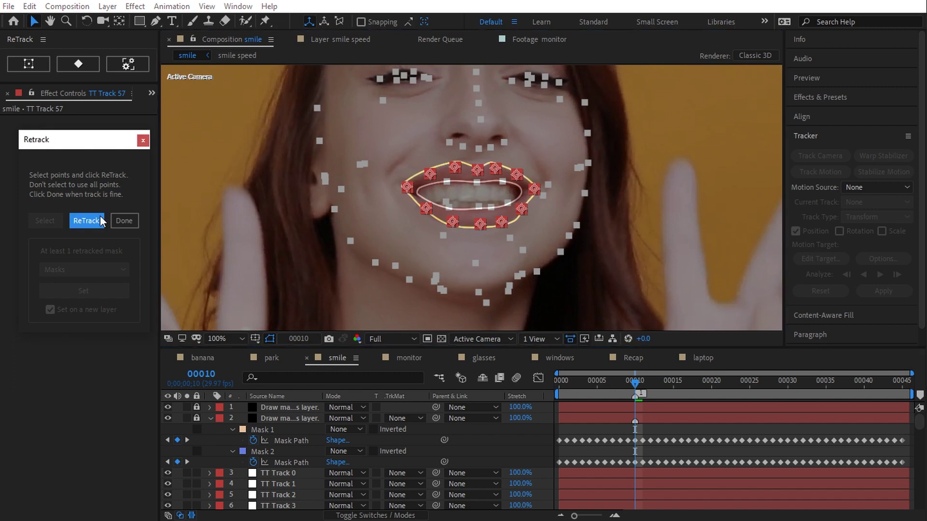
{"action": "mouse_move", "coordinate": [635, 384]}
{"action": "left_mouse_down"}
{"action": "mouse_move", "coordinate": [869, 413]}
{"action": "mouse_move", "coordinate": [635, 422]}
{"action": "left_mouse_up"}
{"action": "left_click", "coordinate": [124, 221]}
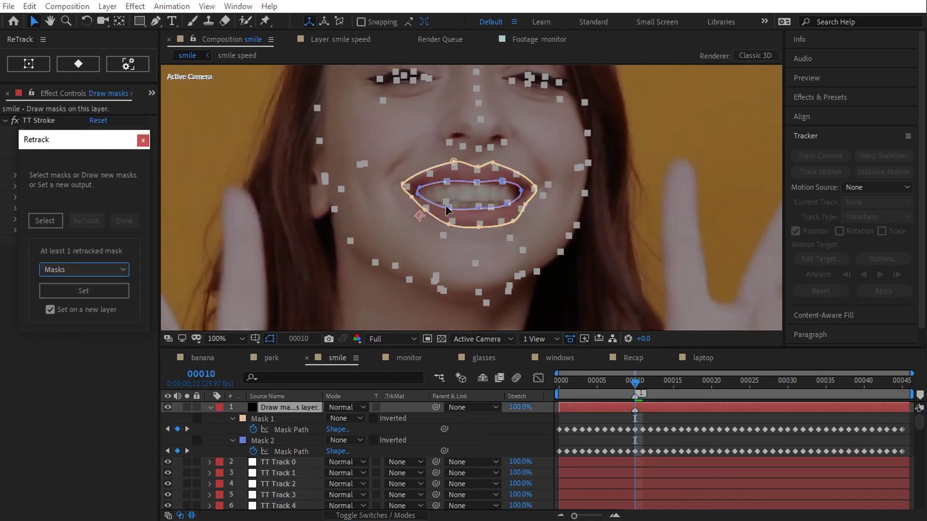
Retrack again from a marquee of all track points around the lips and finish.
{"action": "left_click", "coordinate": [51, 222]}
{"action": "scroll", "coordinate": [467, 213], "scroll_direction": "up", "scroll_amount": 1}
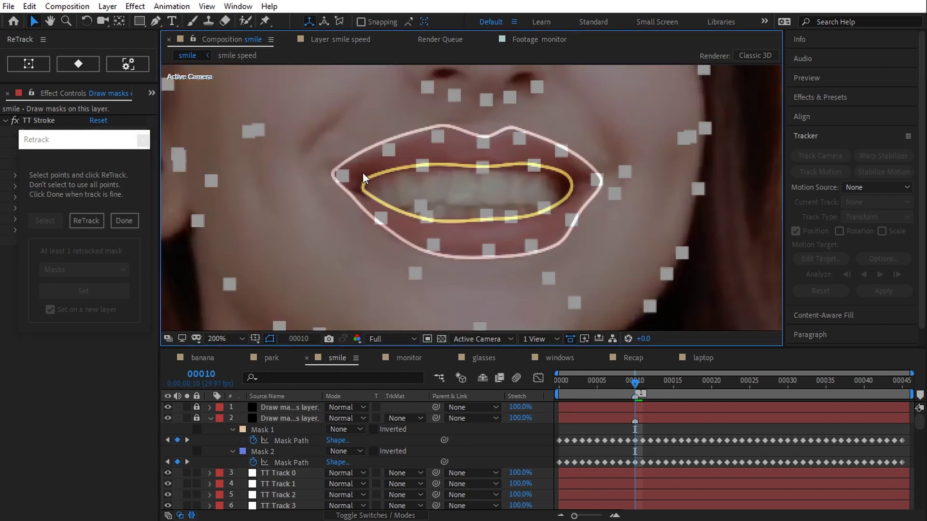
{"action": "left_click_drag", "start_coordinate": [314, 107], "coordinate": [603, 262]}
{"action": "left_click", "coordinate": [86, 220]}
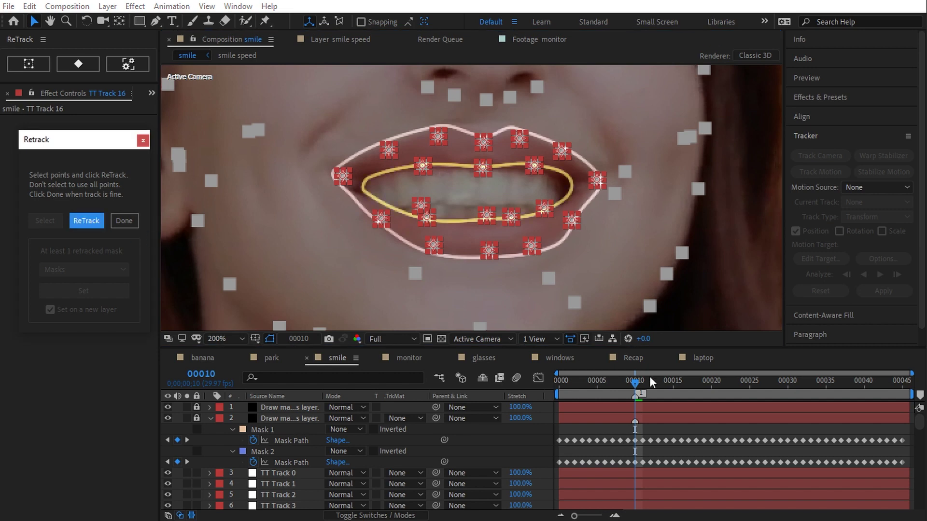
{"action": "key", "text": "space"}
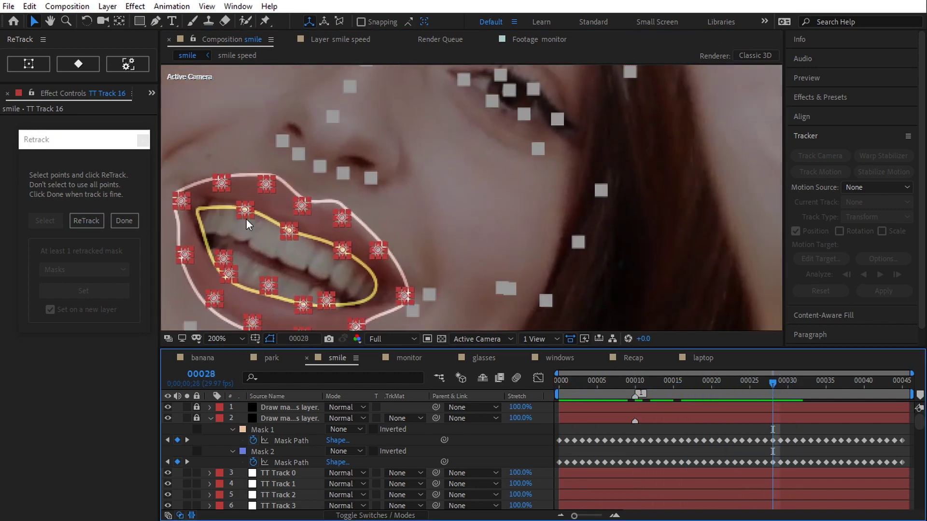
{"action": "left_click_drag", "start_coordinate": [772, 383], "coordinate": [635, 381]}
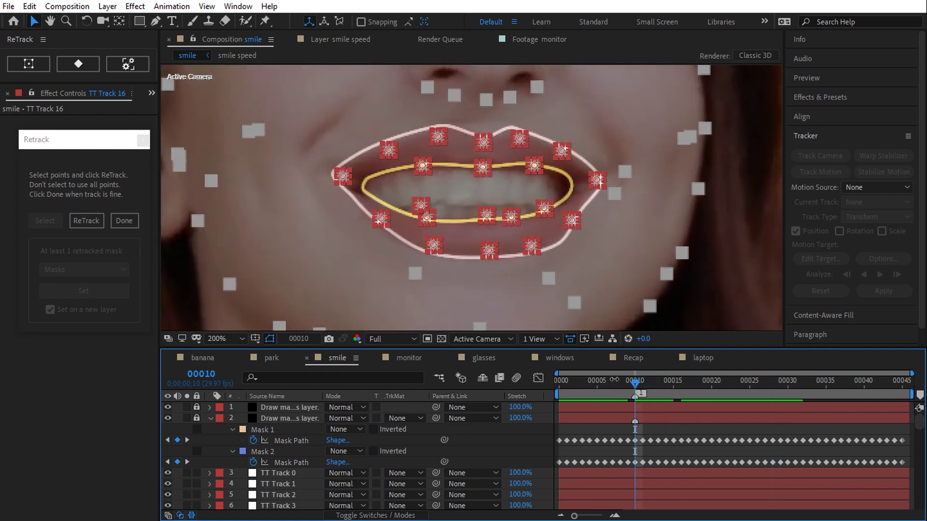
{"action": "left_click", "coordinate": [128, 219]}
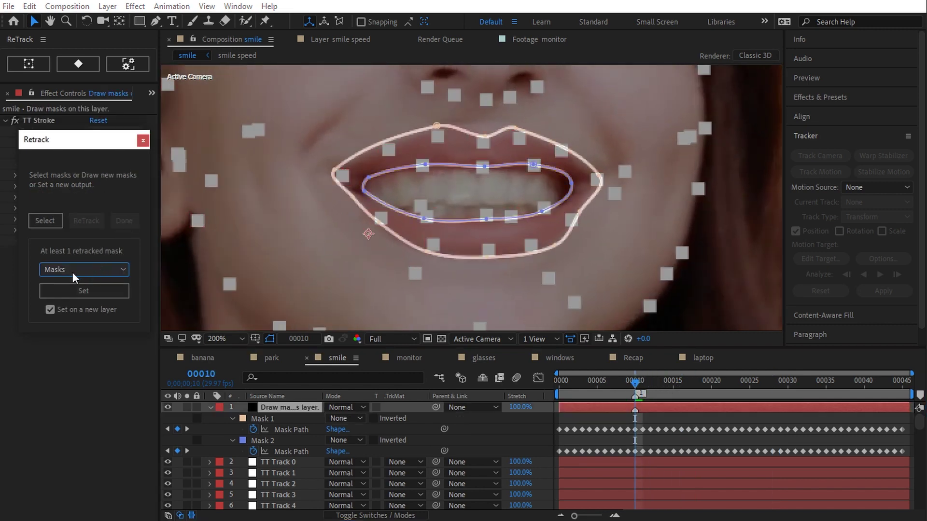
Output the lip masks onto a new smile speed layer, then select that layer 10.
{"action": "left_click", "coordinate": [93, 291]}
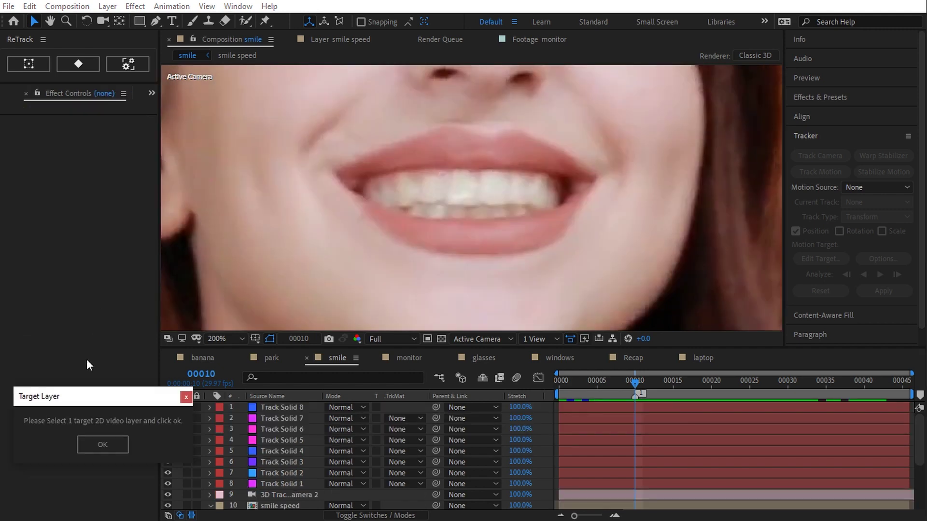
{"action": "left_click_drag", "start_coordinate": [295, 348], "coordinate": [317, 255]}
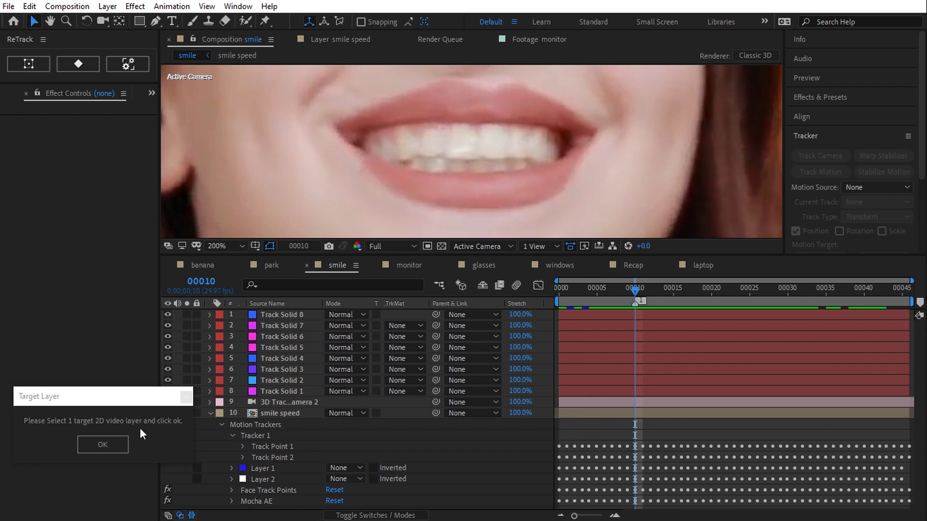
{"action": "left_click", "coordinate": [282, 412]}
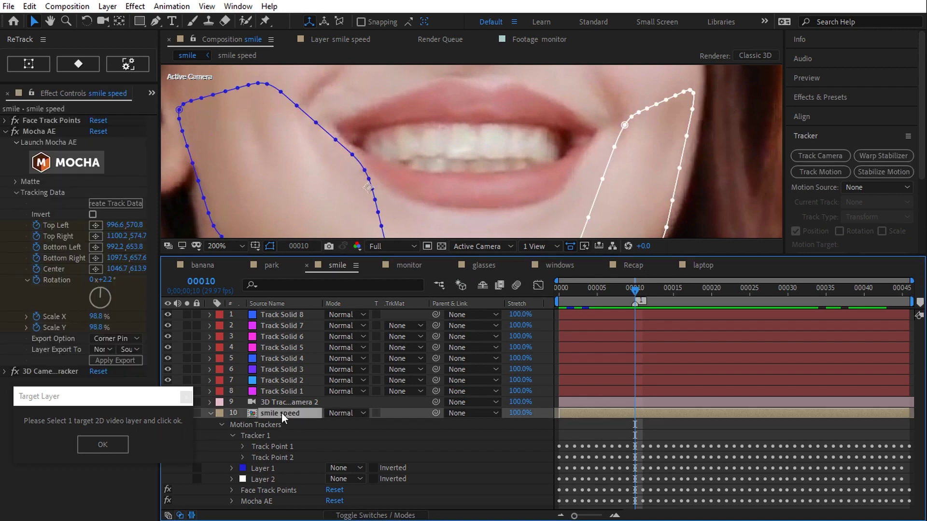
{"action": "left_click", "coordinate": [110, 442]}
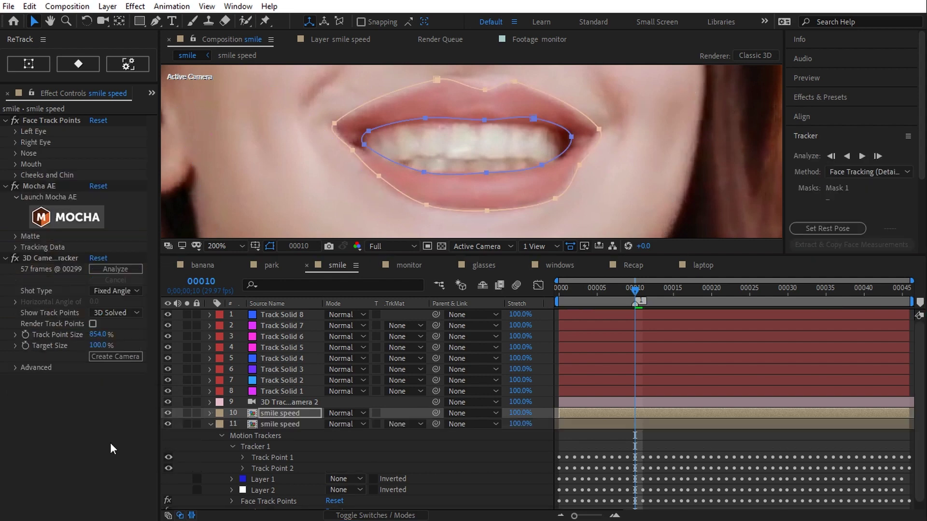
{"action": "left_click", "coordinate": [273, 412]}
Change the lip layer's Mask 1 colour to blue.
{"action": "key", "text": "m"}
{"action": "scroll", "coordinate": [467, 191], "scroll_direction": "down", "scroll_amount": 1}
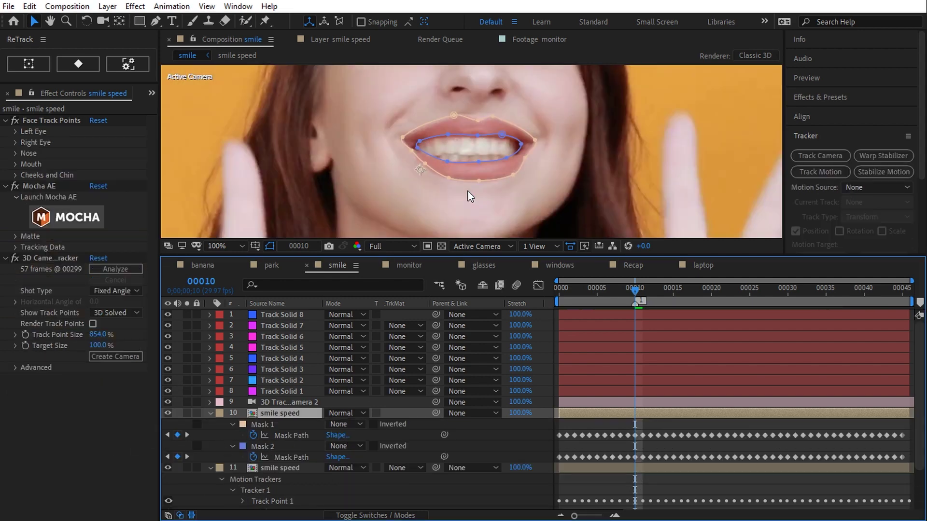
{"action": "left_click_drag", "start_coordinate": [609, 256], "coordinate": [635, 393]}
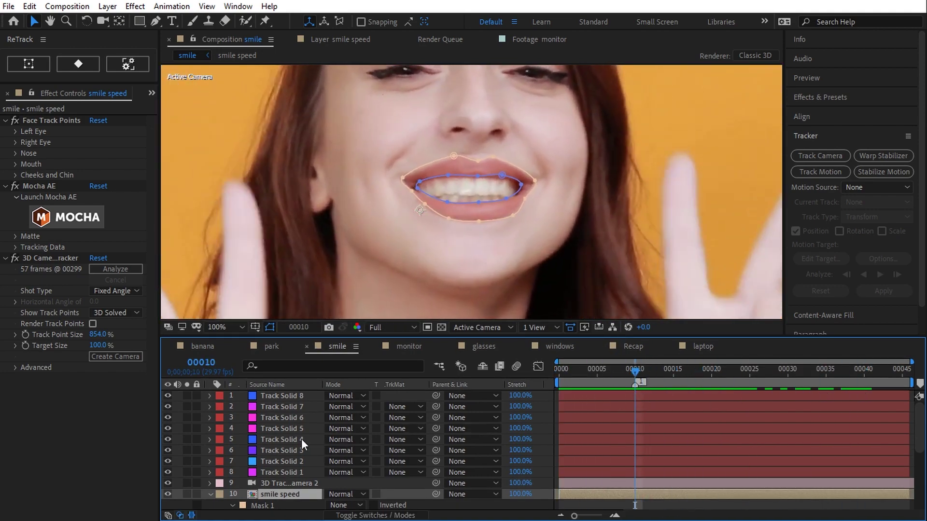
{"action": "scroll", "coordinate": [300, 439], "scroll_direction": "down", "scroll_amount": 4}
{"action": "scroll", "coordinate": [264, 461], "scroll_direction": "up", "scroll_amount": 2}
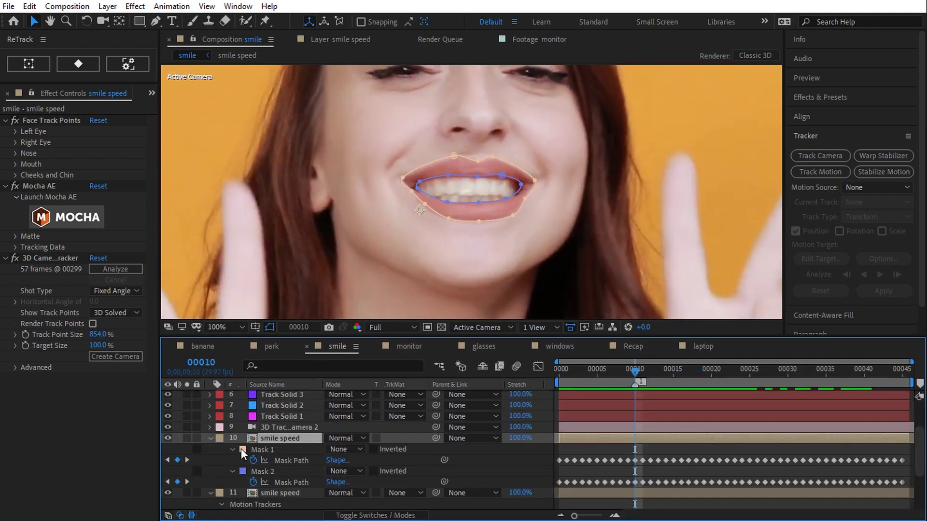
{"action": "left_click", "coordinate": [242, 449]}
{"action": "left_click", "coordinate": [628, 267]}
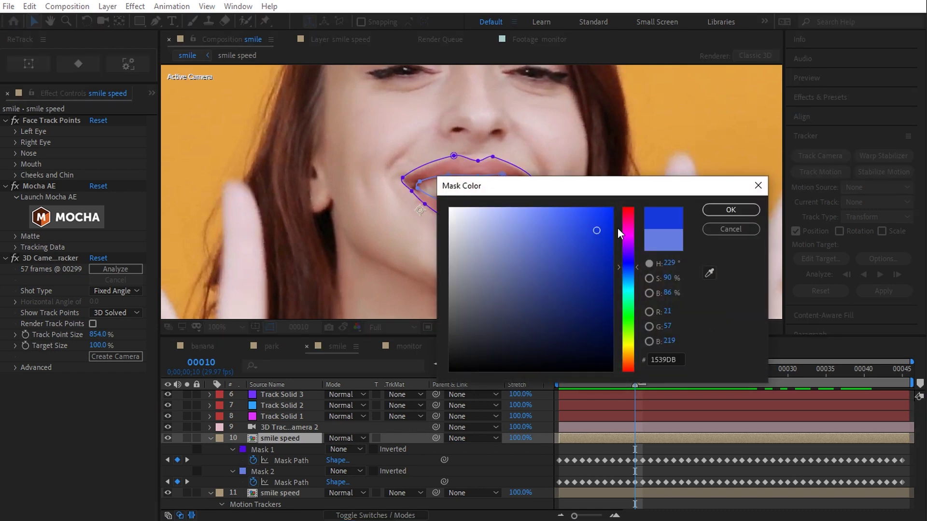
{"action": "left_click", "coordinate": [731, 210]}
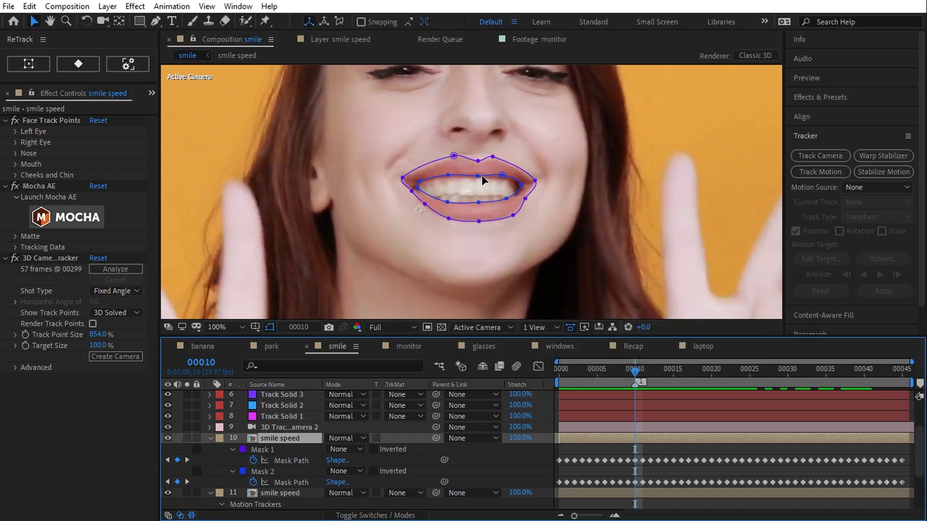
Retrack Mask 1 and set fitted shapes at frames 0, 20, 31 and 45.
{"action": "left_click", "coordinate": [294, 459]}
{"action": "left_click", "coordinate": [79, 63]}
{"action": "left_click_drag", "start_coordinate": [41, 384], "coordinate": [219, 113]}
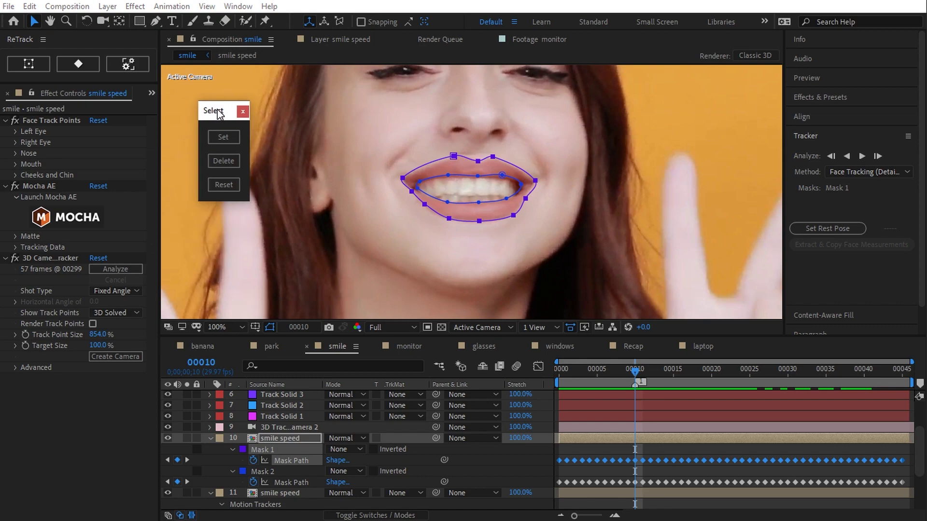
{"action": "scroll", "coordinate": [338, 176], "scroll_direction": "up", "scroll_amount": 2}
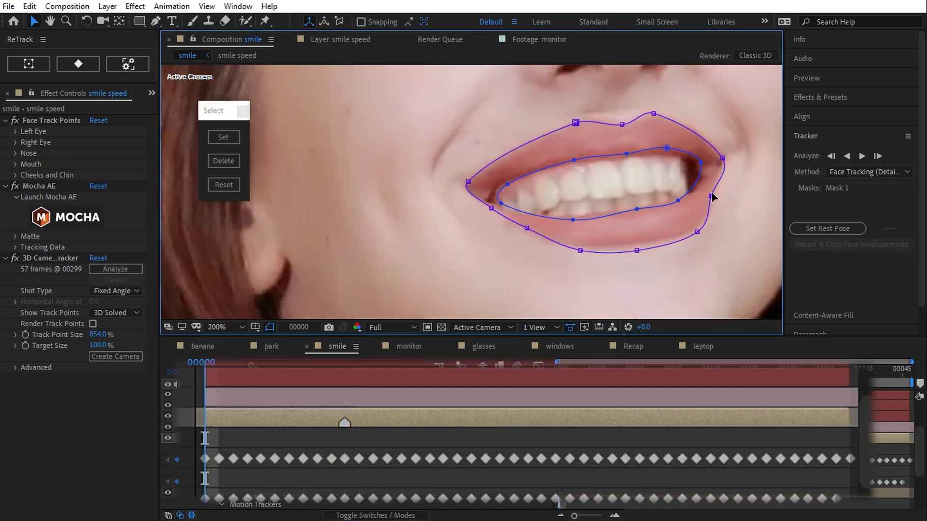
{"action": "left_click", "coordinate": [223, 137]}
{"action": "left_click", "coordinate": [485, 366]}
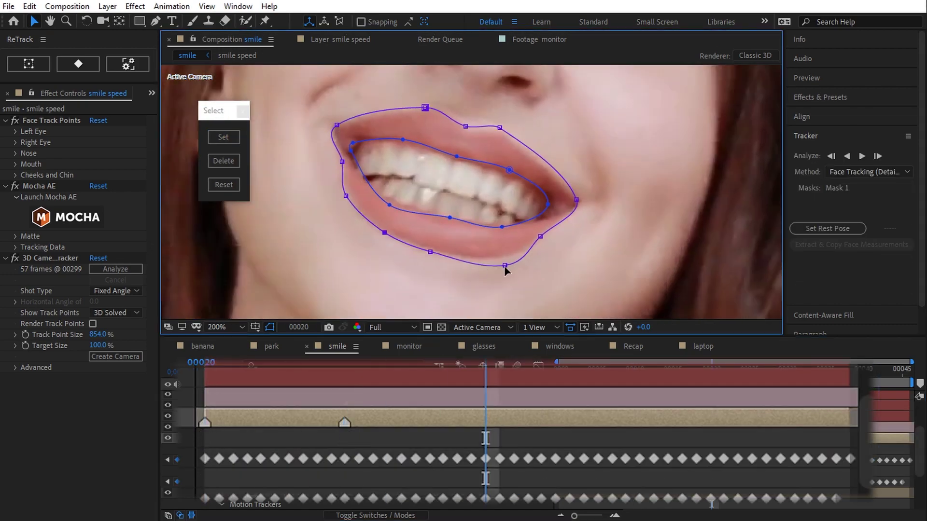
{"action": "left_click", "coordinate": [229, 139]}
{"action": "left_click", "coordinate": [640, 366]}
{"action": "left_click", "coordinate": [223, 137]}
{"action": "key", "text": "End"}
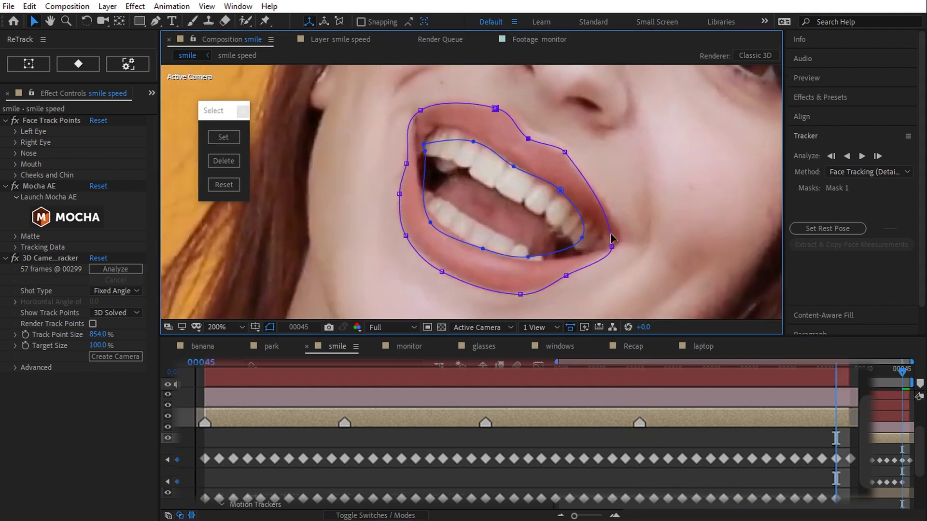
{"action": "left_click", "coordinate": [223, 138]}
Nudge a Mask 1 vertex onto the lip edge at frame 7, then close the retrack panel.
{"action": "left_click", "coordinate": [303, 366]}
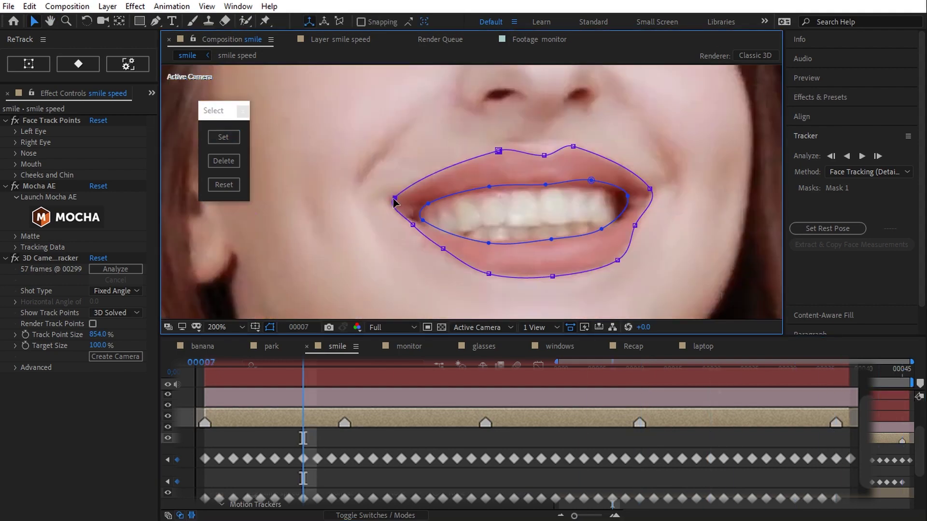
{"action": "left_click_drag", "start_coordinate": [498, 153], "coordinate": [497, 153]}
{"action": "scroll", "coordinate": [592, 242], "scroll_direction": "down", "scroll_amount": 1}
{"action": "key", "text": "Page_Down"}
{"action": "key", "text": "Page_Down"}
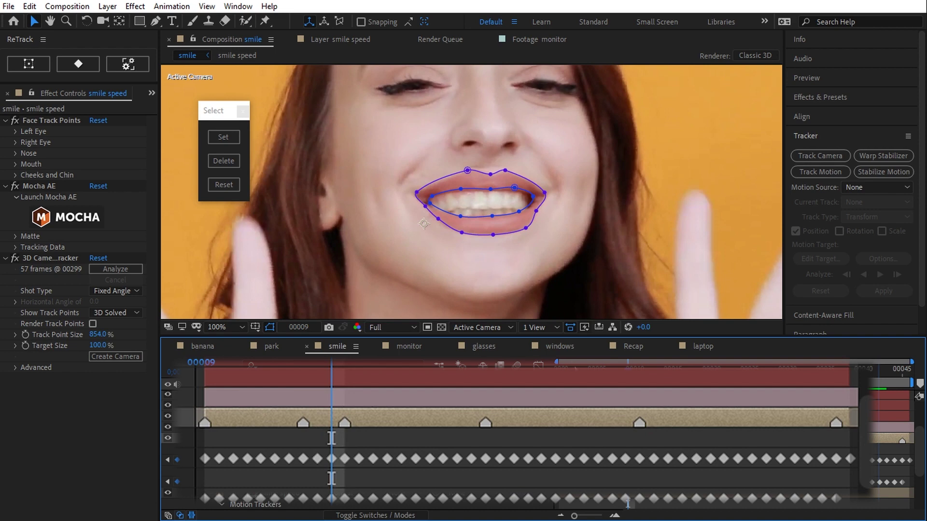
{"action": "left_click", "coordinate": [242, 110]}
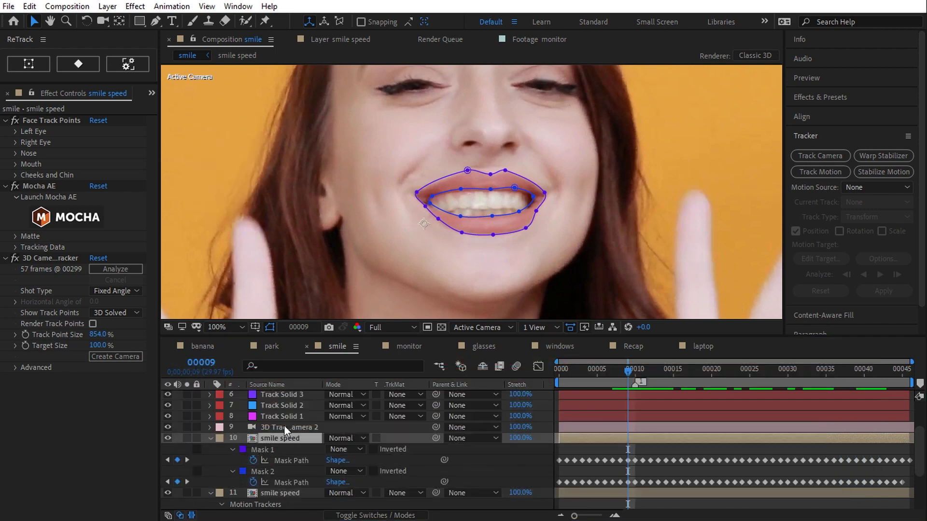
Retrack the inner-lip Mask 2, set its shape at frame 0, then scrub back to frame 7.
{"action": "left_click", "coordinate": [294, 482]}
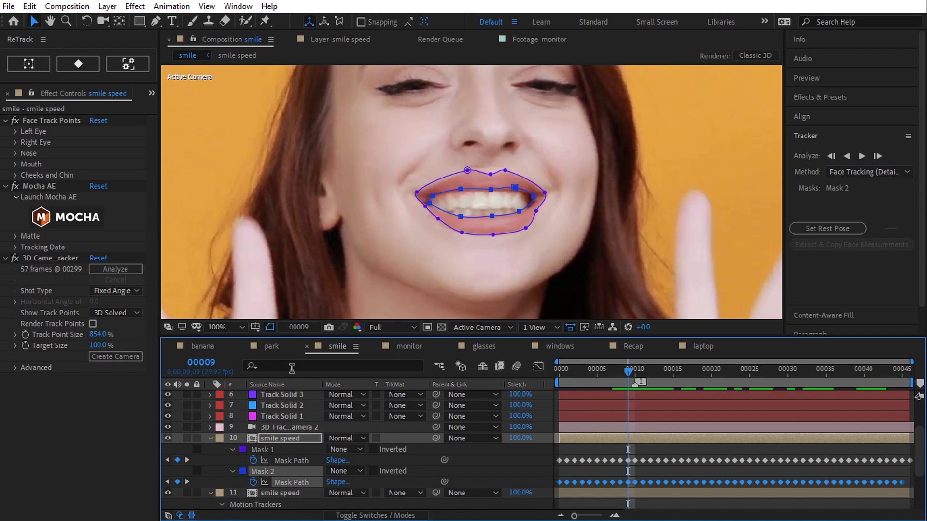
{"action": "left_click", "coordinate": [76, 64]}
{"action": "left_click_drag", "start_coordinate": [102, 385], "coordinate": [205, 110]}
{"action": "scroll", "coordinate": [507, 197], "scroll_direction": "up", "scroll_amount": 2}
{"action": "key", "text": "Home"}
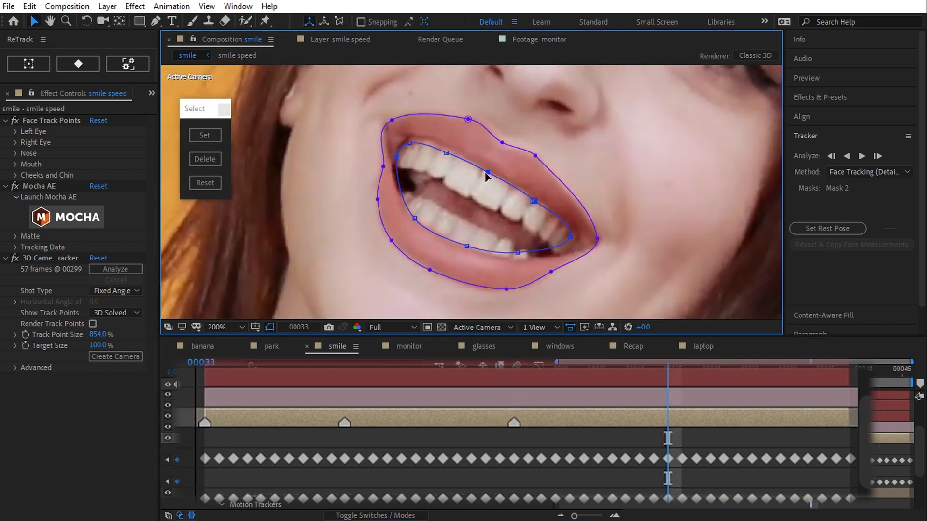
{"action": "left_click", "coordinate": [205, 136]}
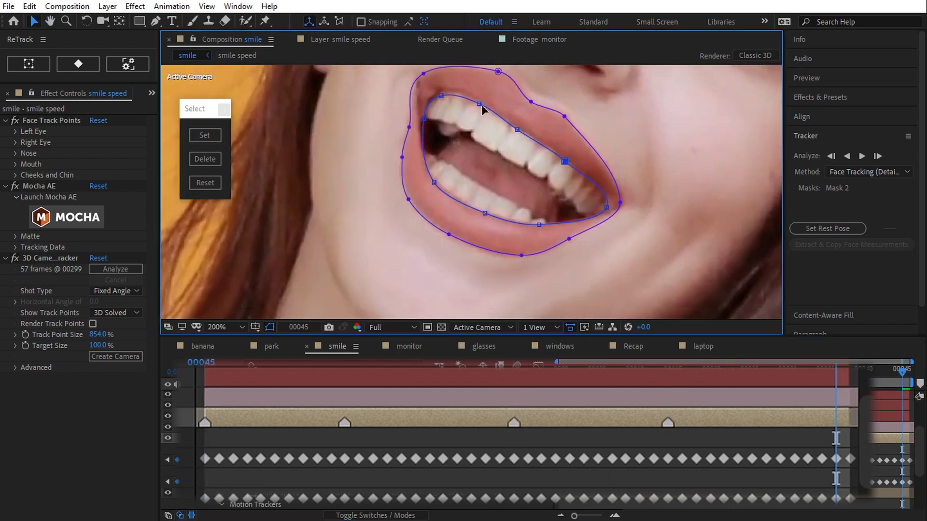
{"action": "scroll", "coordinate": [519, 170], "scroll_direction": "down", "scroll_amount": 2}
{"action": "left_click_drag", "start_coordinate": [892, 372], "coordinate": [612, 384]}
{"action": "left_click_drag", "start_coordinate": [649, 167], "coordinate": [506, 263]}
Delete the 3D Camera Tracker, Mocha AE and Face Track Points effects from the lip layer.
{"action": "left_click", "coordinate": [59, 258]}
{"action": "key", "text": "Delete"}
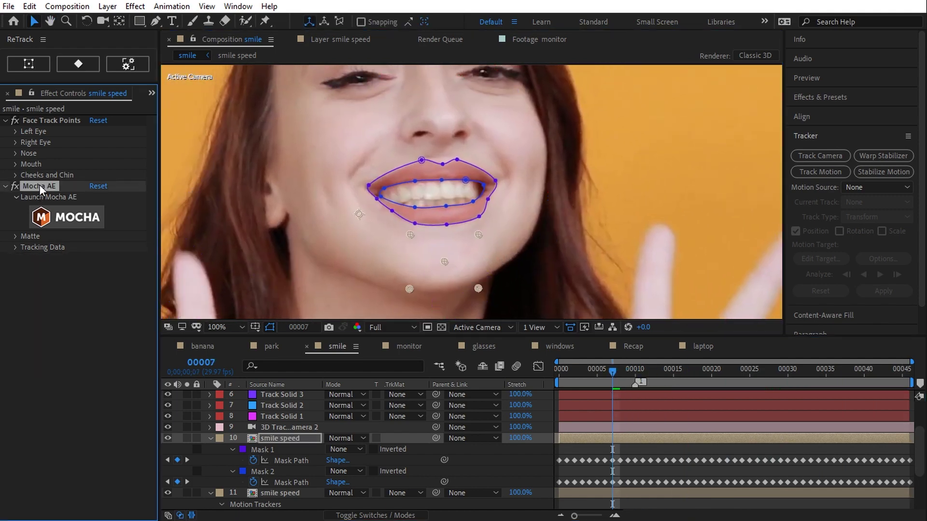
{"action": "left_click", "coordinate": [39, 189]}
{"action": "key", "text": "Delete"}
{"action": "left_click", "coordinate": [39, 119]}
{"action": "key", "text": "Delete"}
Apply Tritone with purple midtones, partly blended with the original image.
{"action": "right_click", "coordinate": [76, 143]}
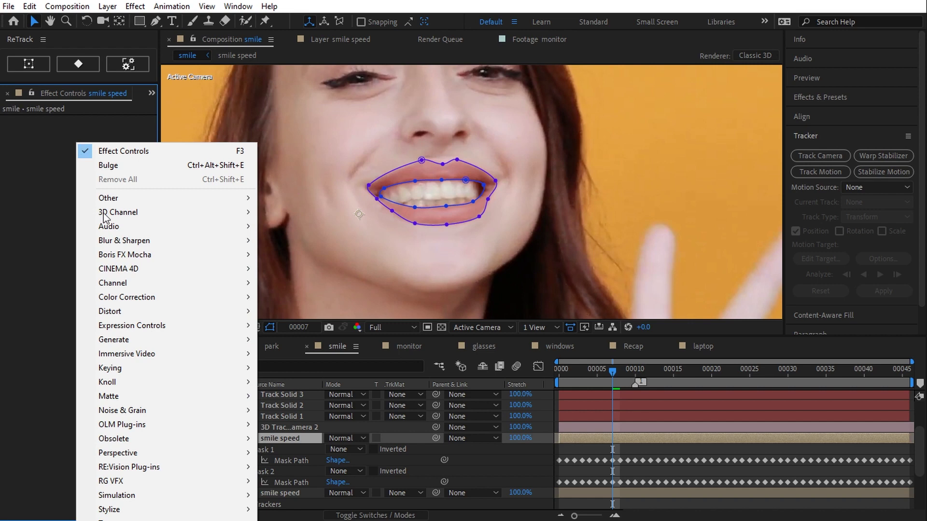
{"action": "mouse_move", "coordinate": [126, 297]}
{"action": "left_click", "coordinate": [294, 511]}
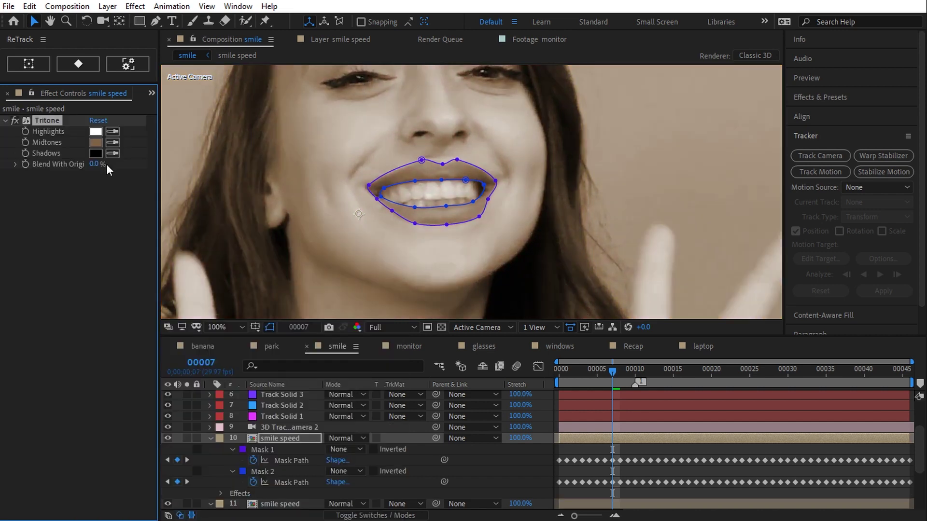
{"action": "left_click", "coordinate": [95, 142]}
{"action": "left_click", "coordinate": [628, 259]}
{"action": "left_click", "coordinate": [581, 240]}
{"action": "left_click_drag", "start_coordinate": [581, 240], "coordinate": [539, 235]}
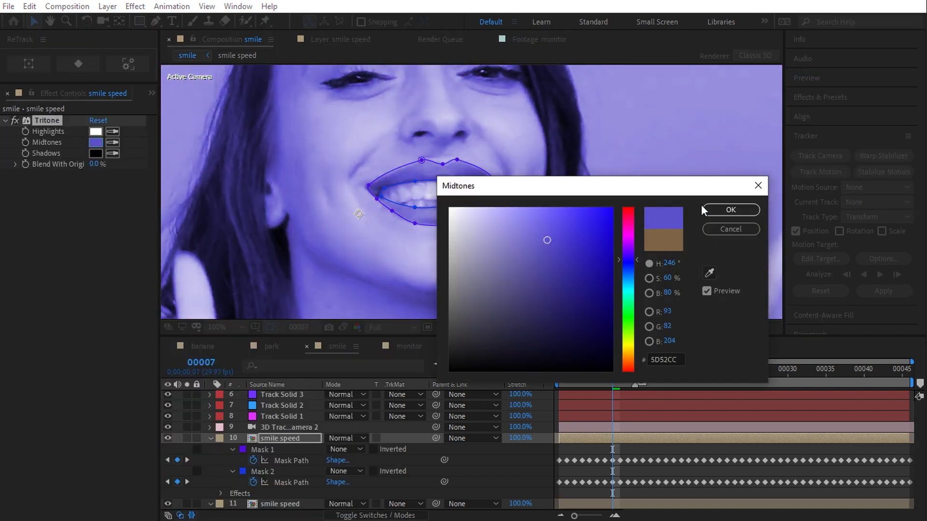
{"action": "left_click", "coordinate": [730, 209]}
{"action": "left_click_drag", "start_coordinate": [96, 164], "coordinate": [127, 164]}
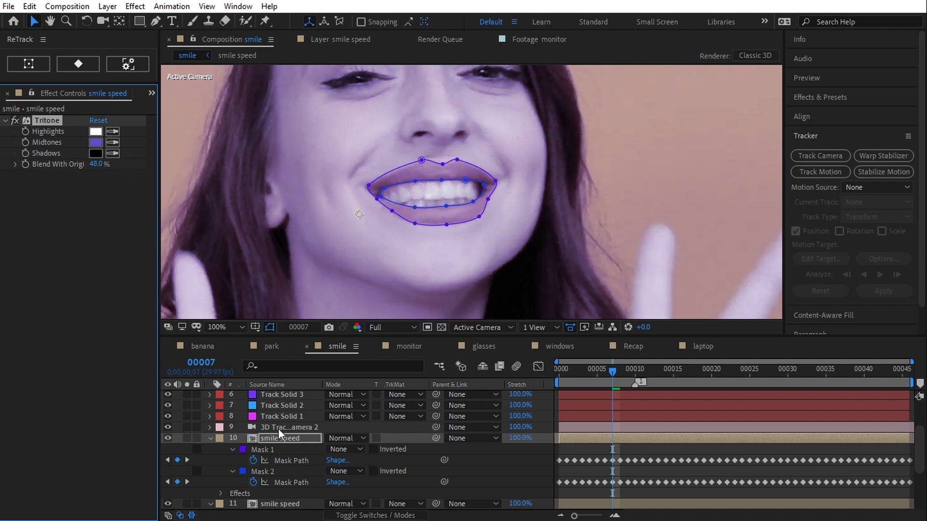
Set Mask 1 to Add and Mask 2 to Subtract so the teeth stay untinted.
{"action": "left_click", "coordinate": [337, 449]}
{"action": "left_click", "coordinate": [344, 476]}
{"action": "left_click", "coordinate": [341, 471]}
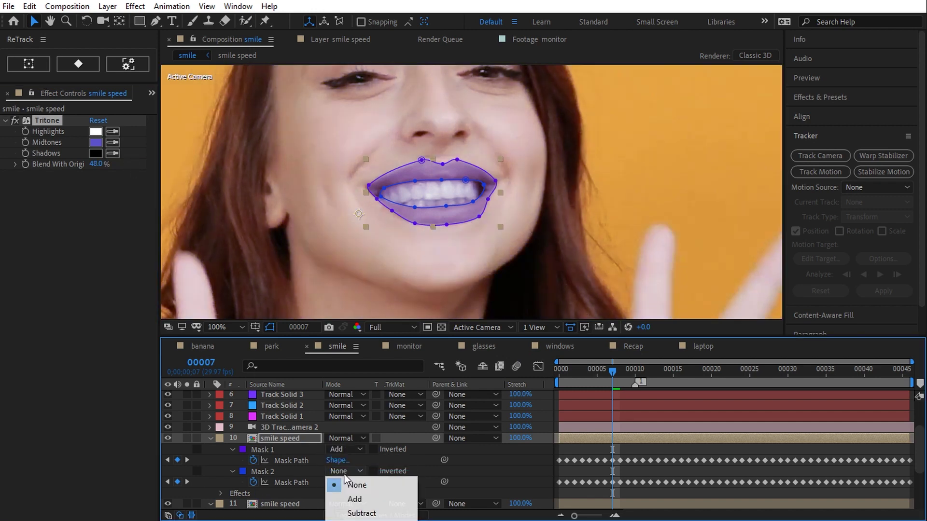
{"action": "left_click", "coordinate": [362, 513]}
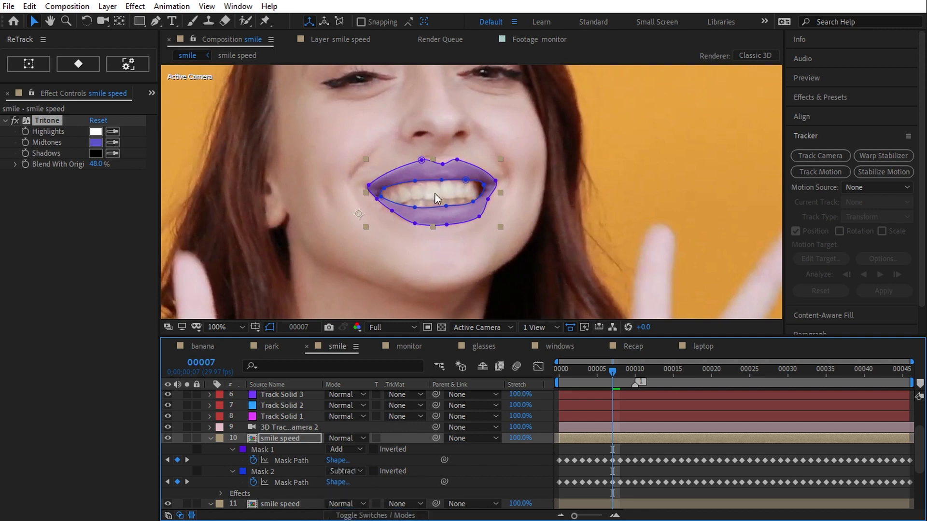
Give both lip masks a feather of 3 and preview the purple lips.
{"action": "left_click", "coordinate": [232, 449]}
{"action": "left_click", "coordinate": [341, 470]}
{"action": "type", "text": "3"}
{"action": "key", "text": "Return"}
{"action": "left_click", "coordinate": [233, 503]}
{"action": "scroll", "coordinate": [236, 458], "scroll_direction": "down", "scroll_amount": 5}
{"action": "left_click", "coordinate": [341, 449]}
{"action": "type", "text": "3"}
{"action": "key", "text": "Return"}
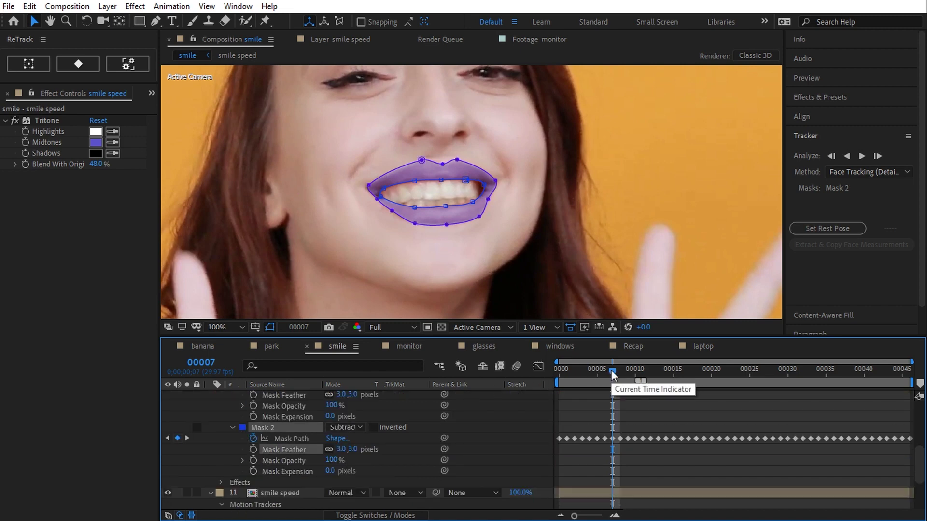
{"action": "key", "text": "space"}
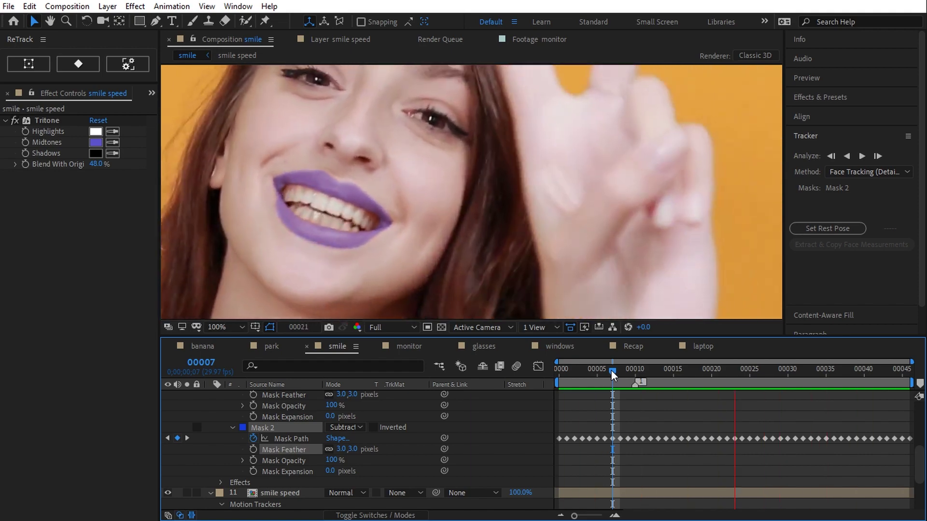
{"action": "key", "text": "space"}
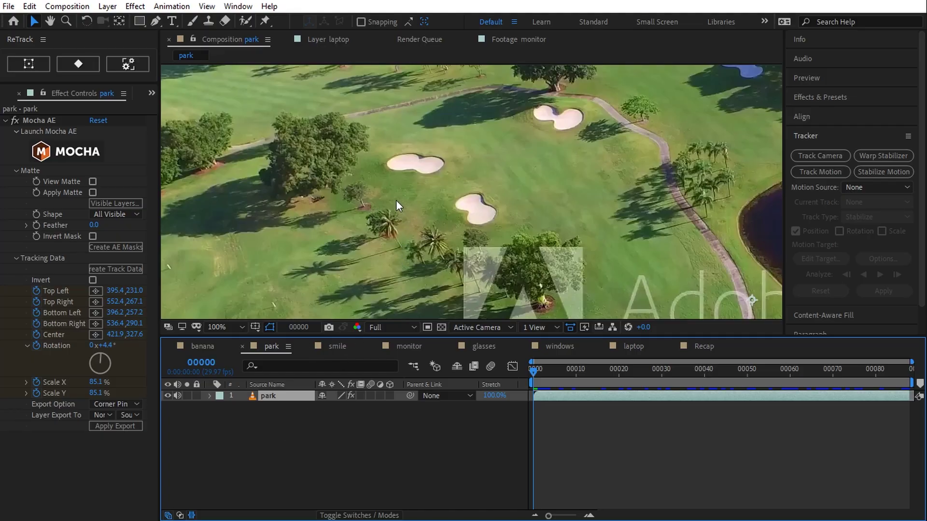
Create an AE mask from the Mocha bunker track, set it to None, and select its path at frame 23.
{"action": "left_click", "coordinate": [39, 121]}
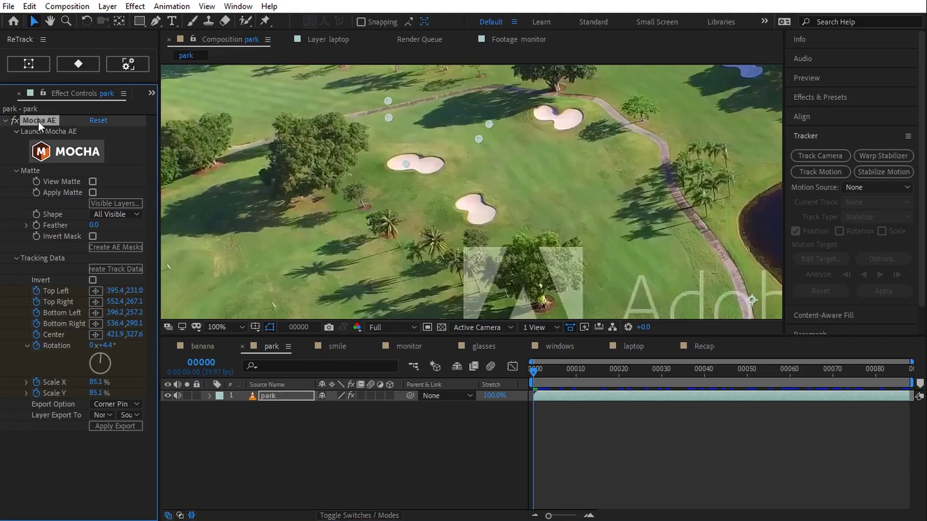
{"action": "left_click", "coordinate": [16, 259]}
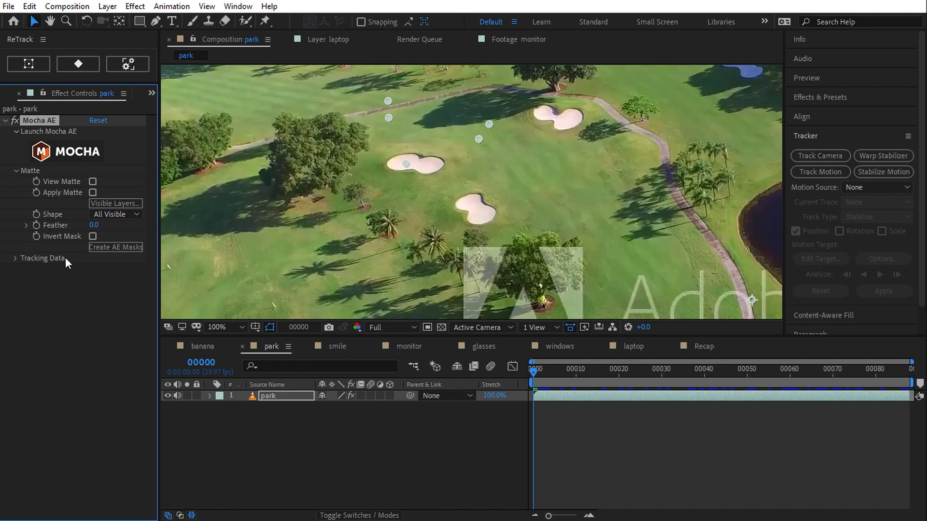
{"action": "left_click", "coordinate": [115, 248]}
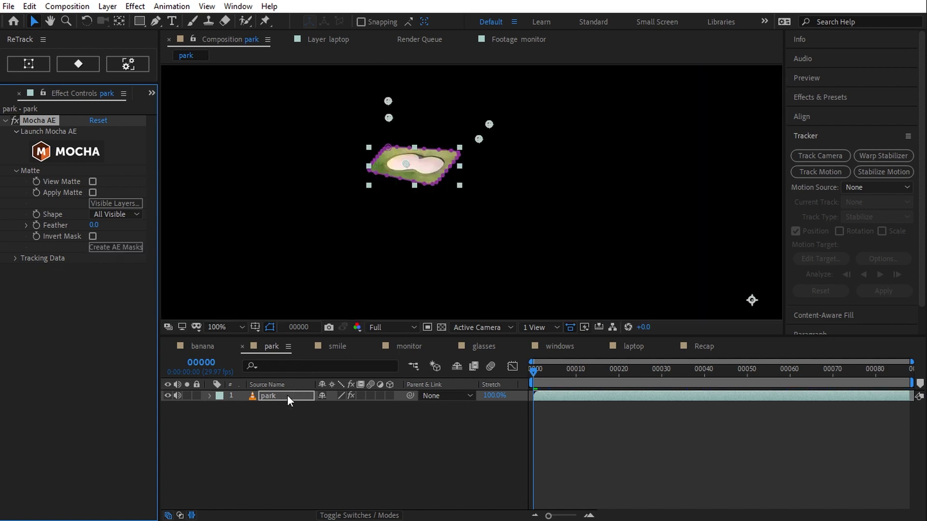
{"action": "key", "text": "u"}
{"action": "left_click", "coordinate": [338, 407]}
{"action": "left_click", "coordinate": [339, 415]}
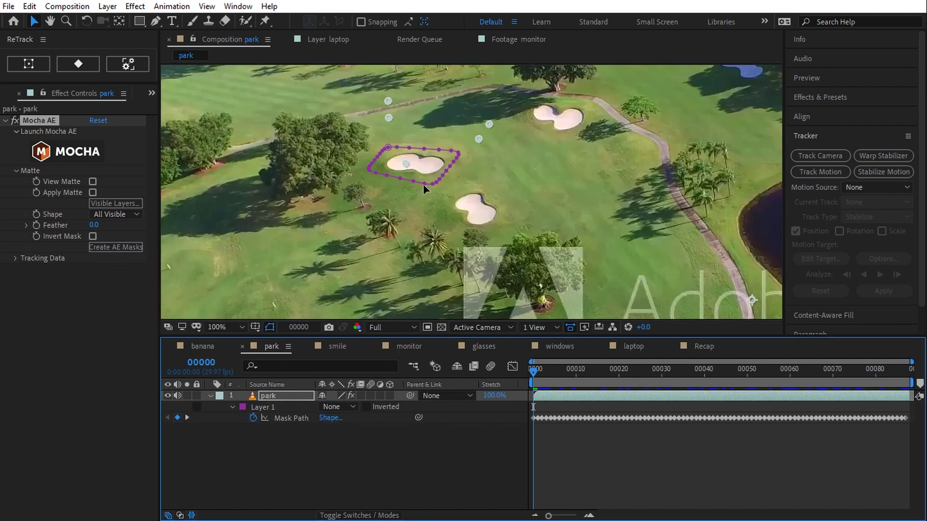
{"action": "scroll", "coordinate": [423, 184], "scroll_direction": "up", "scroll_amount": 2}
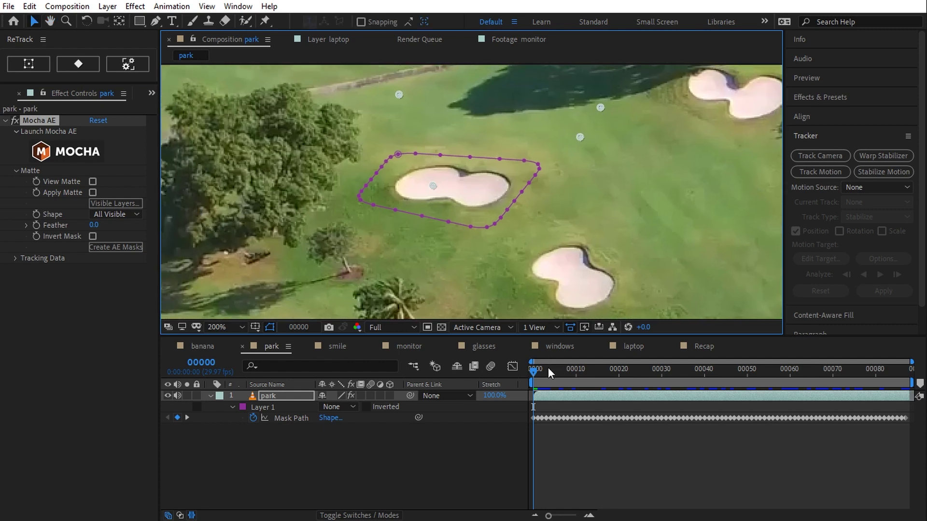
{"action": "left_click_drag", "start_coordinate": [549, 370], "coordinate": [632, 370]}
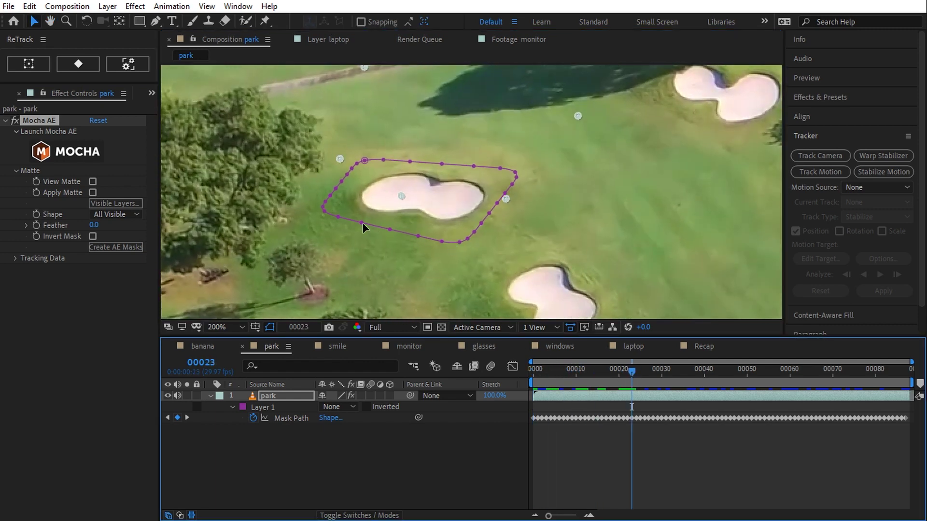
{"action": "left_click", "coordinate": [314, 407]}
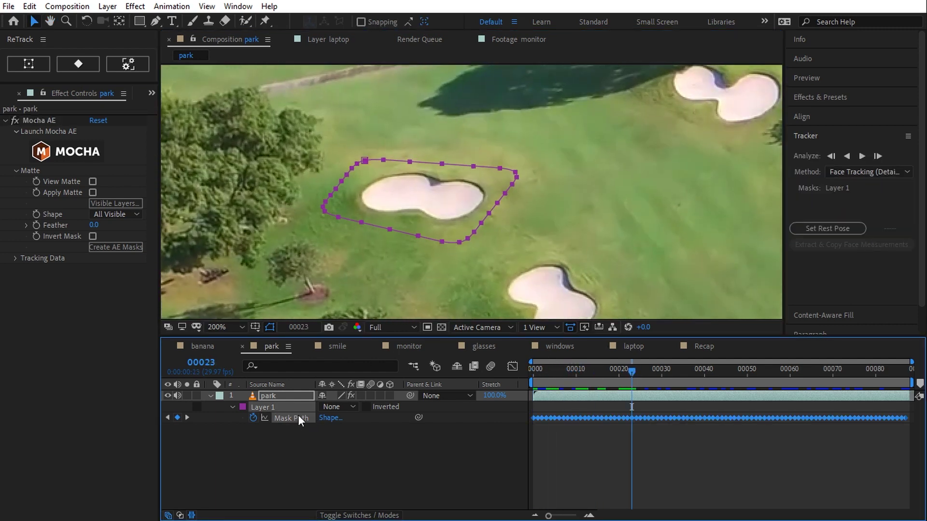
Start a ReTrack of the bunker mask, then close it and discard its tracks.
{"action": "left_click", "coordinate": [30, 64]}
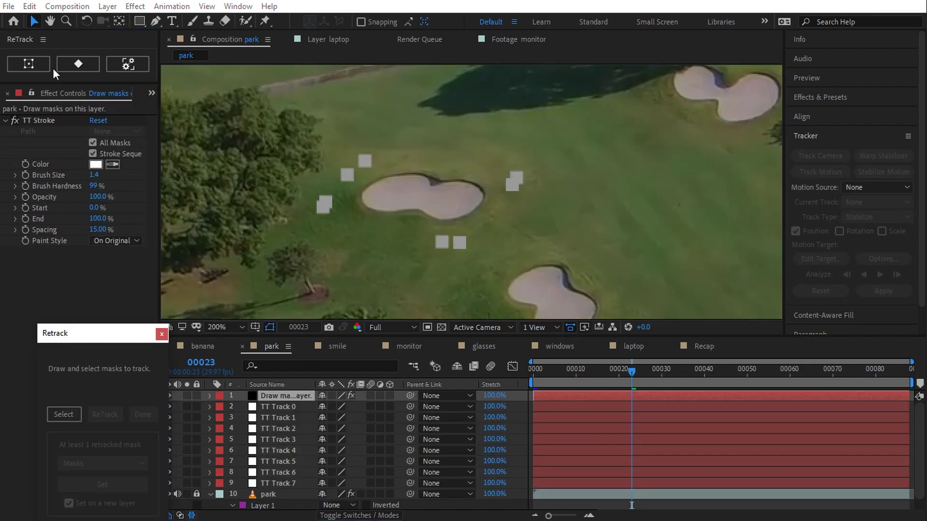
{"action": "left_click_drag", "start_coordinate": [101, 330], "coordinate": [150, 195]}
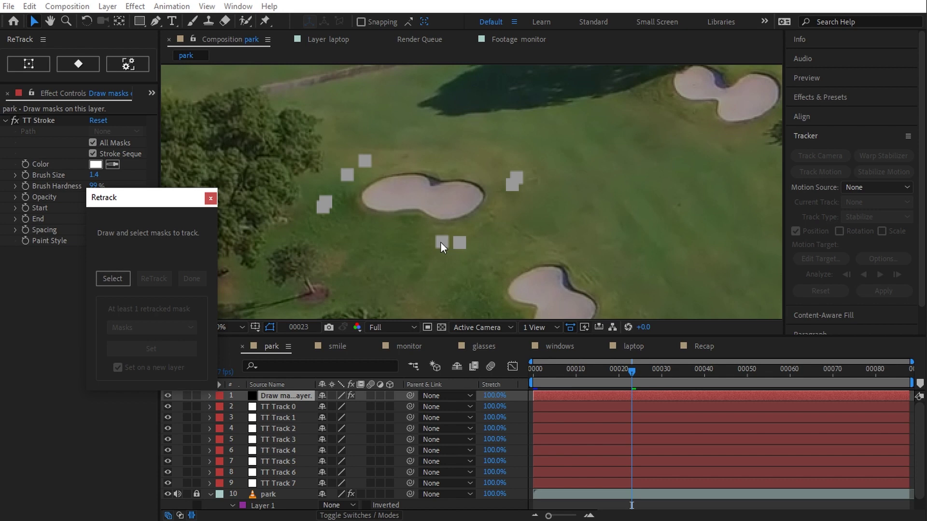
{"action": "left_click", "coordinate": [210, 199]}
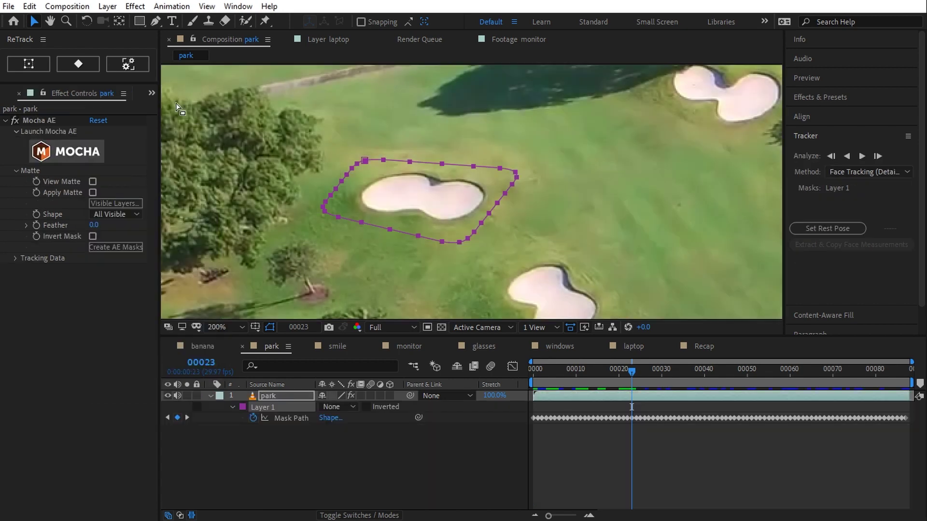
Set ReTrack's mask vertex reduction to 16 and retrack the bunker mask.
{"action": "left_click", "coordinate": [128, 64]}
{"action": "left_click_drag", "start_coordinate": [134, 324], "coordinate": [172, 147]}
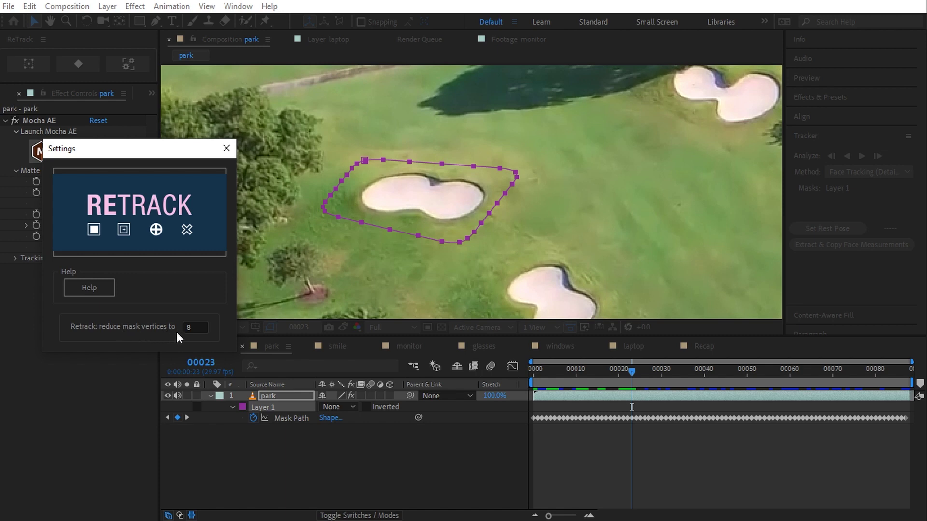
{"action": "left_click", "coordinate": [188, 328]}
{"action": "type", "text": "16"}
{"action": "left_click", "coordinate": [226, 148]}
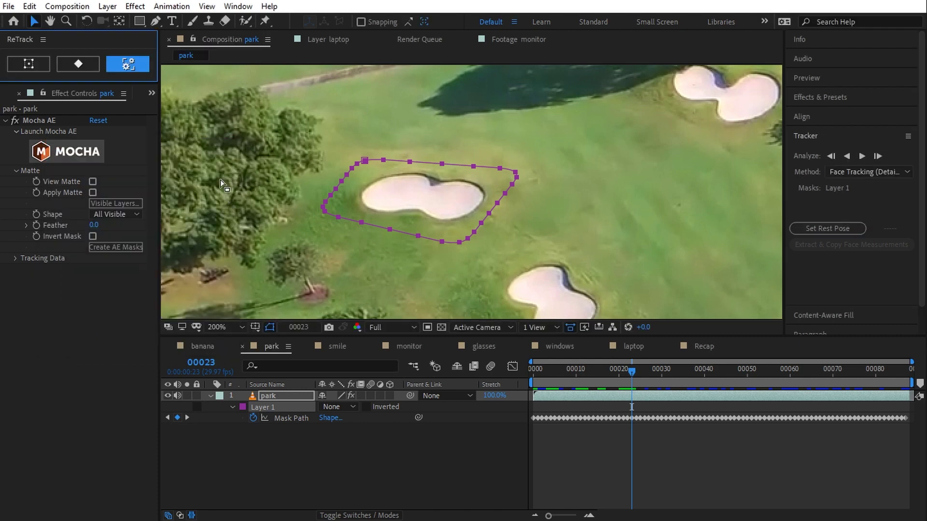
{"action": "left_click", "coordinate": [34, 63]}
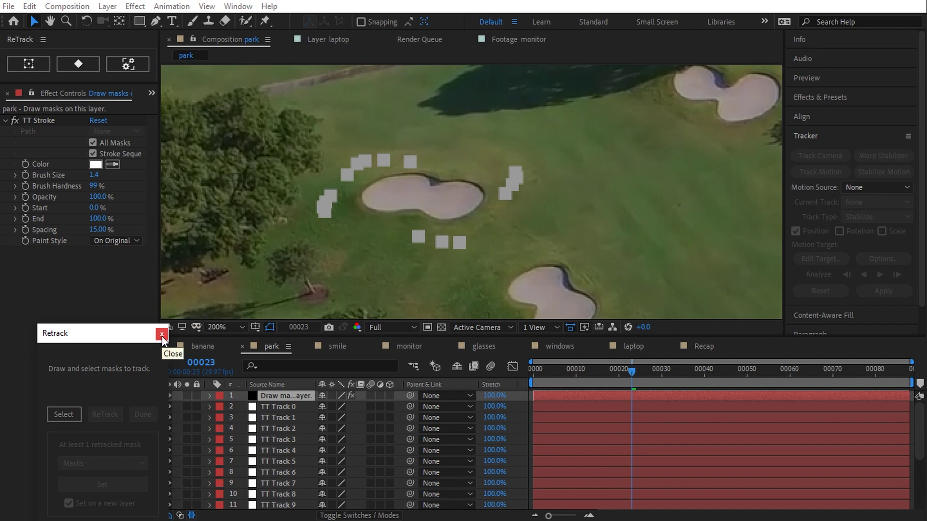
{"action": "left_click_drag", "start_coordinate": [123, 330], "coordinate": [122, 245]}
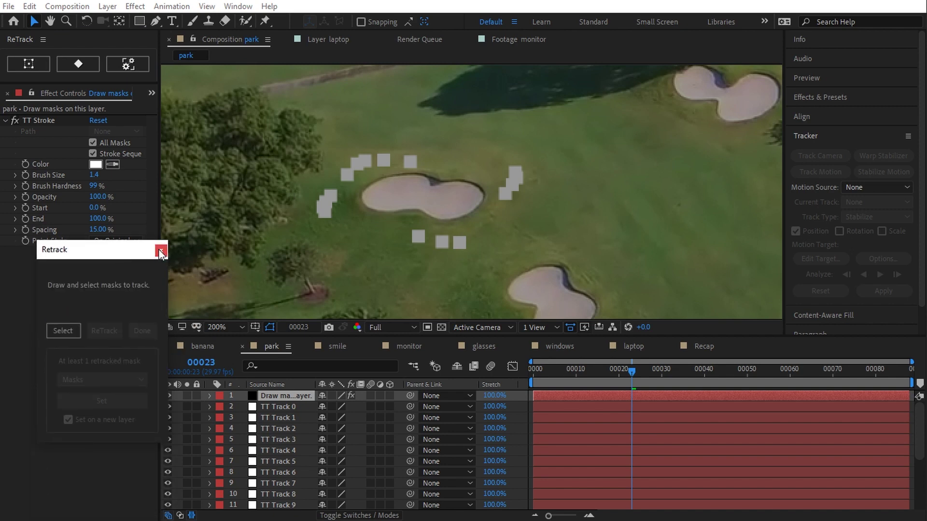
Change ReTrack's mask vertex count to 50 and retrack the bunker mask again.
{"action": "left_click", "coordinate": [160, 252]}
{"action": "left_click", "coordinate": [129, 64]}
{"action": "left_click_drag", "start_coordinate": [115, 327], "coordinate": [142, 205]}
{"action": "key", "text": "Tab"}
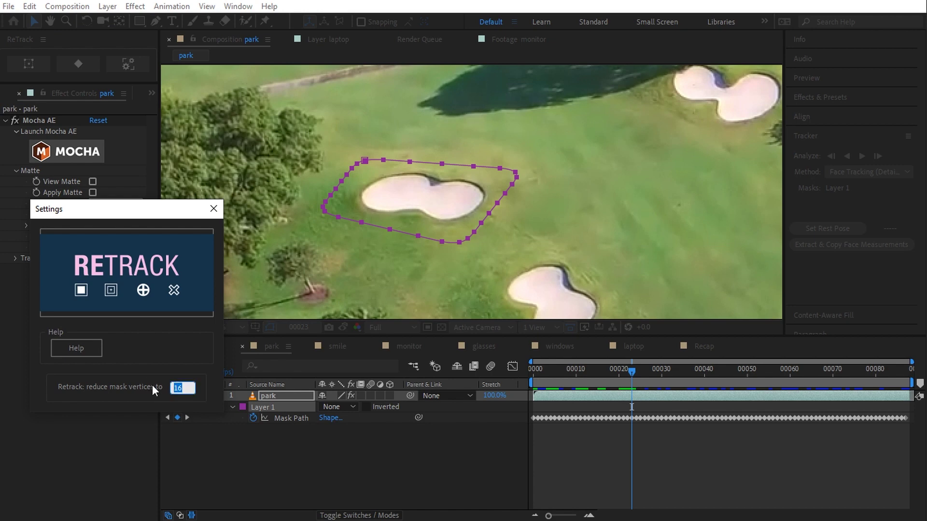
{"action": "key", "text": "Return"}
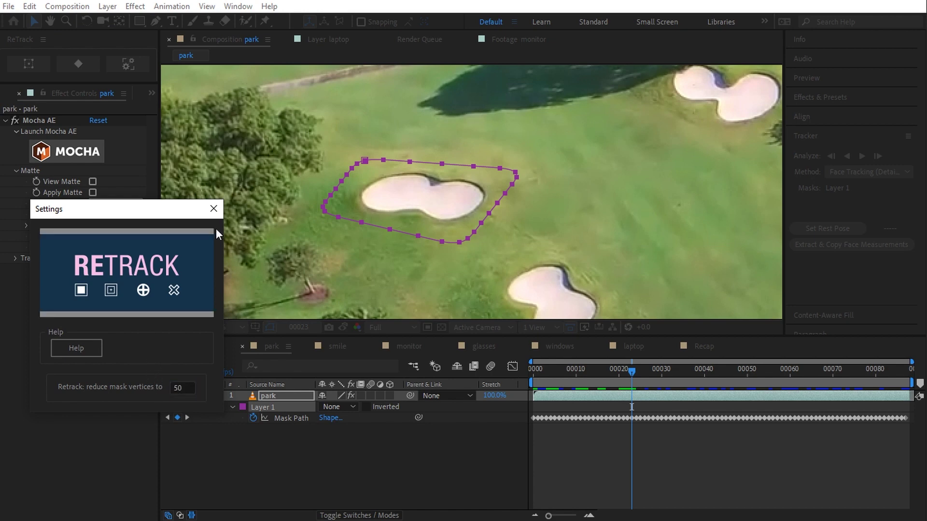
{"action": "left_click", "coordinate": [212, 208]}
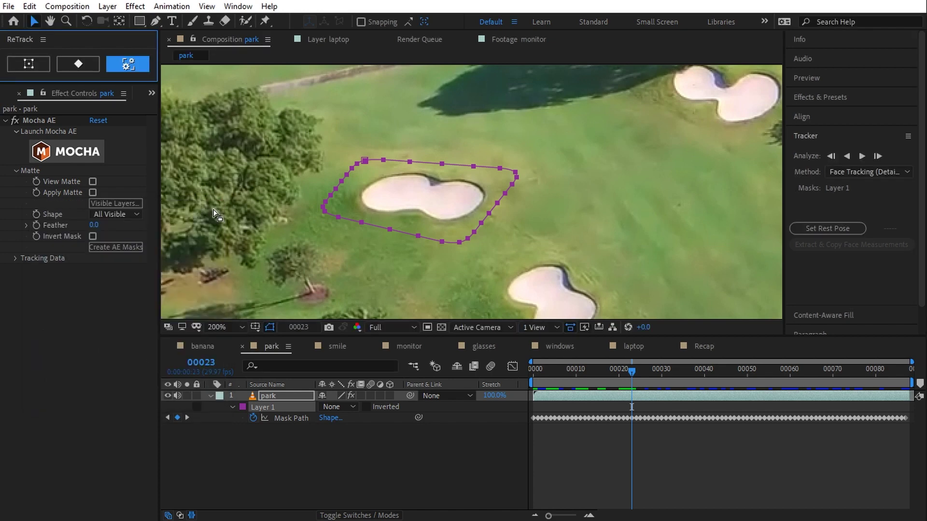
{"action": "left_click", "coordinate": [29, 63]}
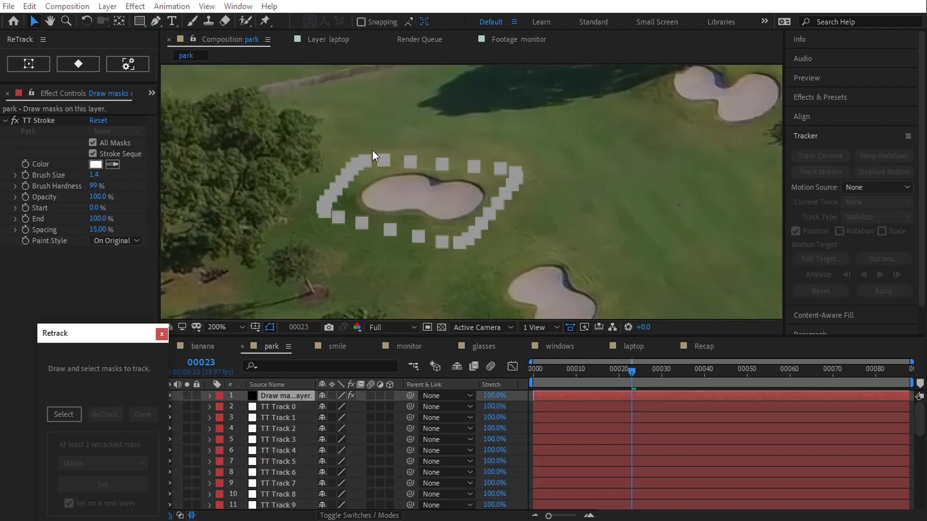
{"action": "left_click_drag", "start_coordinate": [134, 332], "coordinate": [140, 250]}
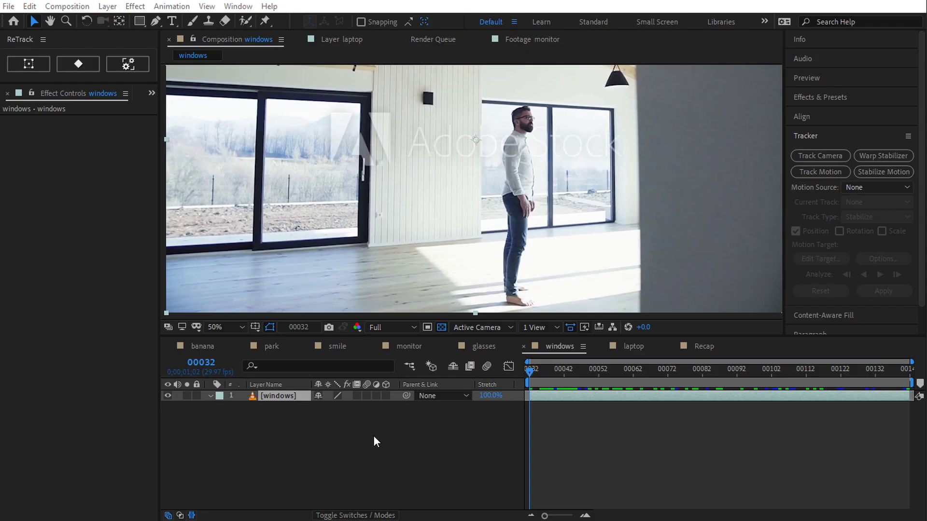
{"action": "mouse_move", "coordinate": [535, 375]}
{"action": "left_mouse_down"}
{"action": "mouse_move", "coordinate": [872, 376]}
{"action": "mouse_move", "coordinate": [526, 387]}
{"action": "left_mouse_up"}
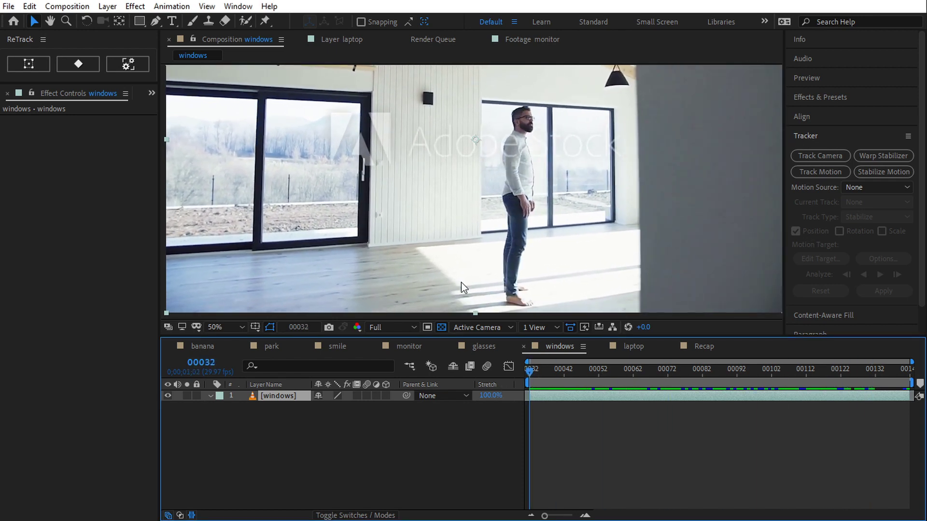
{"action": "key", "text": "comma"}
{"action": "key", "text": "comma"}
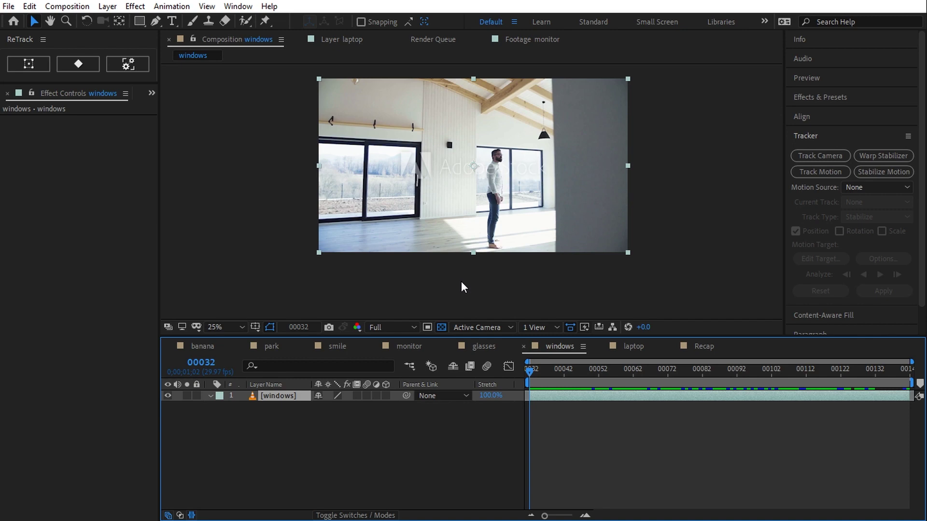
{"action": "right_click", "coordinate": [94, 156]}
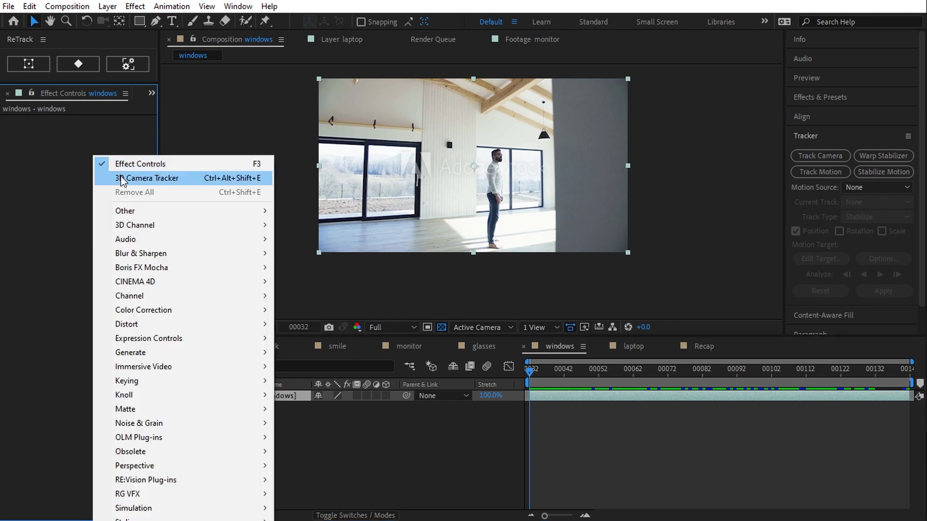
{"action": "left_click", "coordinate": [120, 178]}
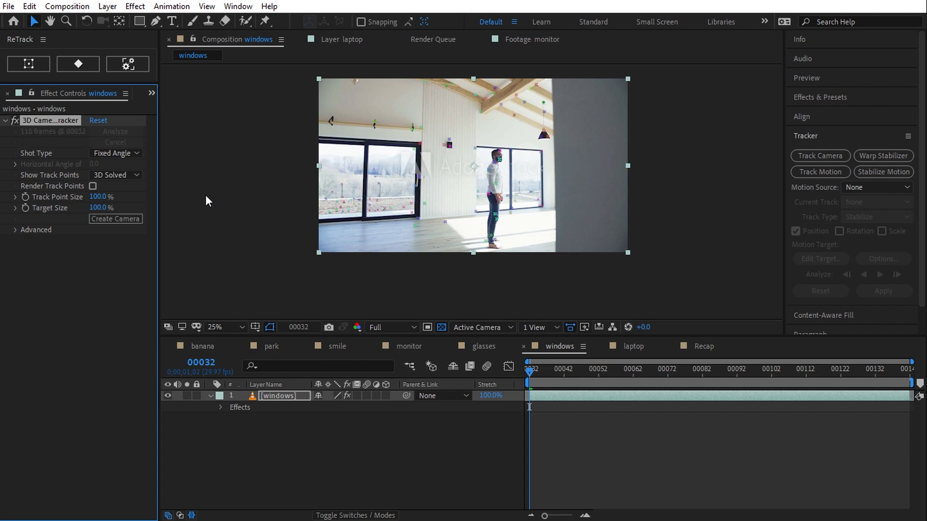
{"action": "left_click", "coordinate": [14, 230]}
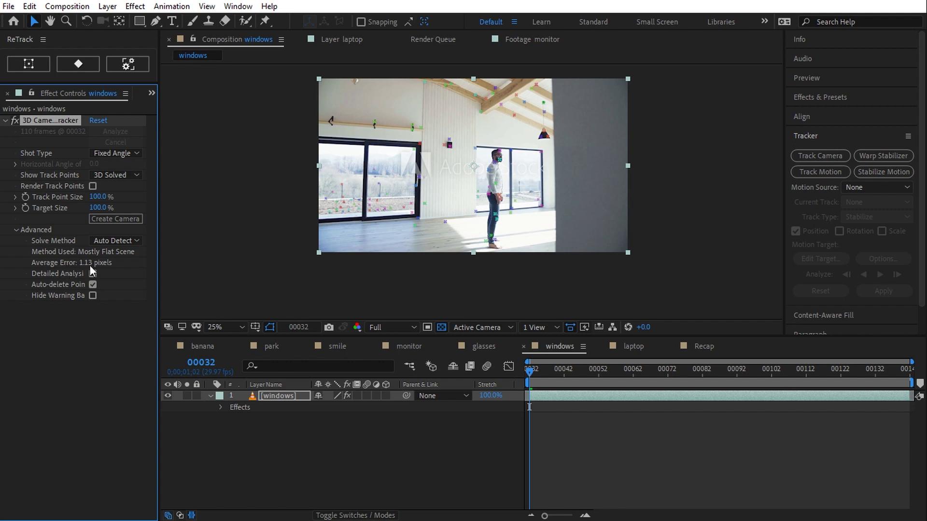
{"action": "left_click_drag", "start_coordinate": [532, 378], "coordinate": [805, 381]}
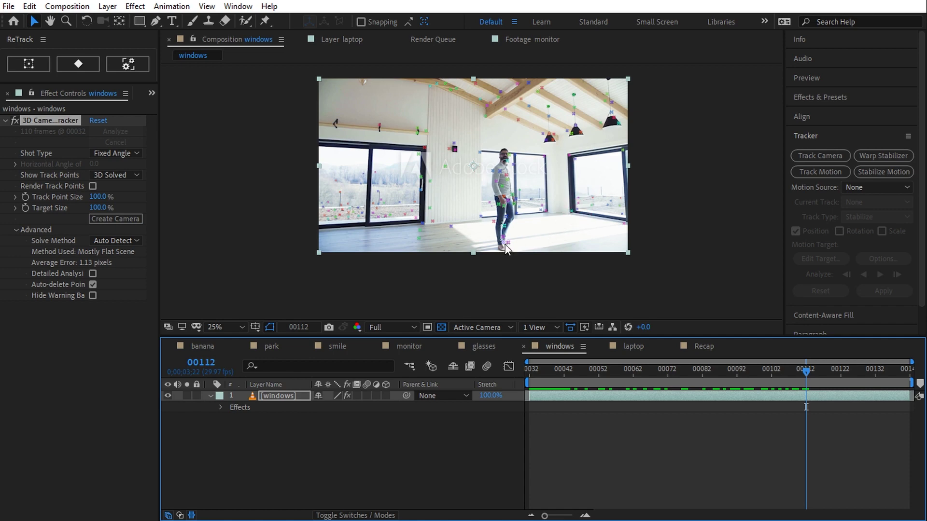
{"action": "left_click_drag", "start_coordinate": [807, 377], "coordinate": [774, 379]}
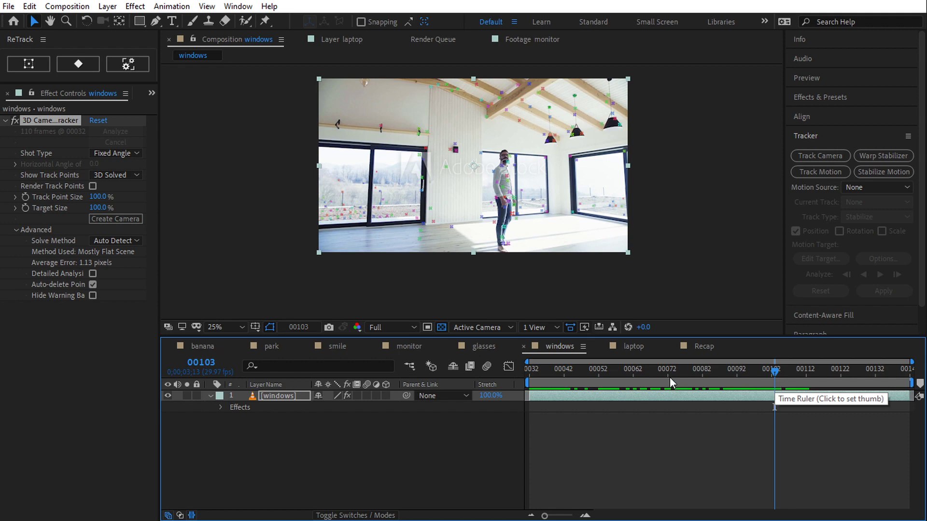
Delete the 3D Camera Tracker and draw a rectangle mask over the man at the first frame.
{"action": "left_click", "coordinate": [72, 122]}
{"action": "key", "text": "Delete"}
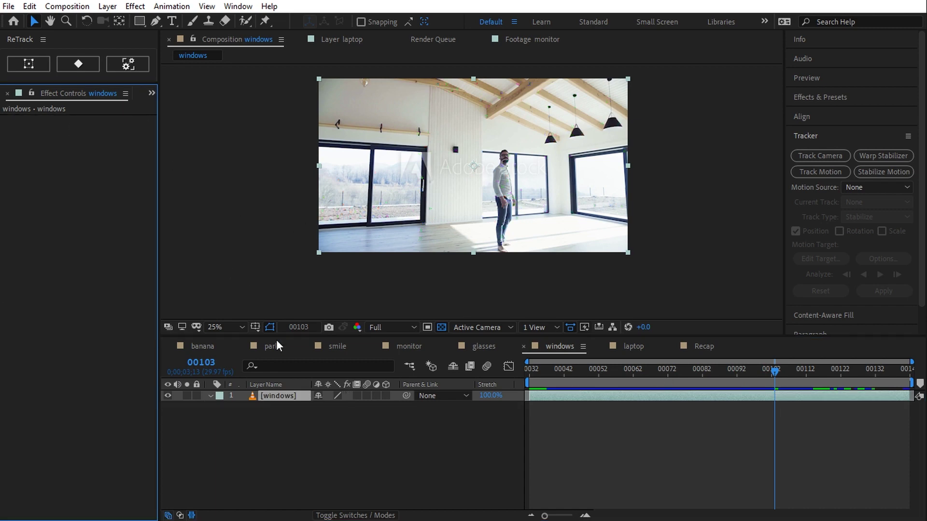
{"action": "left_click", "coordinate": [590, 380]}
{"action": "key", "text": "Home"}
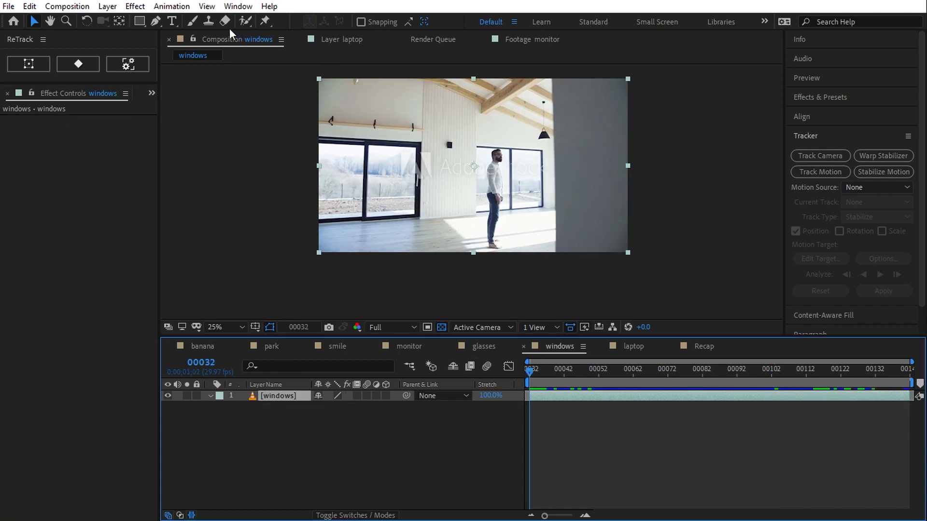
{"action": "left_click", "coordinate": [140, 21]}
{"action": "left_click_drag", "start_coordinate": [467, 138], "coordinate": [520, 258]}
Keyframe the mask path at the start and at 00141, then set the mask to Subtract.
{"action": "left_click", "coordinate": [321, 418]}
{"action": "left_click", "coordinate": [345, 432]}
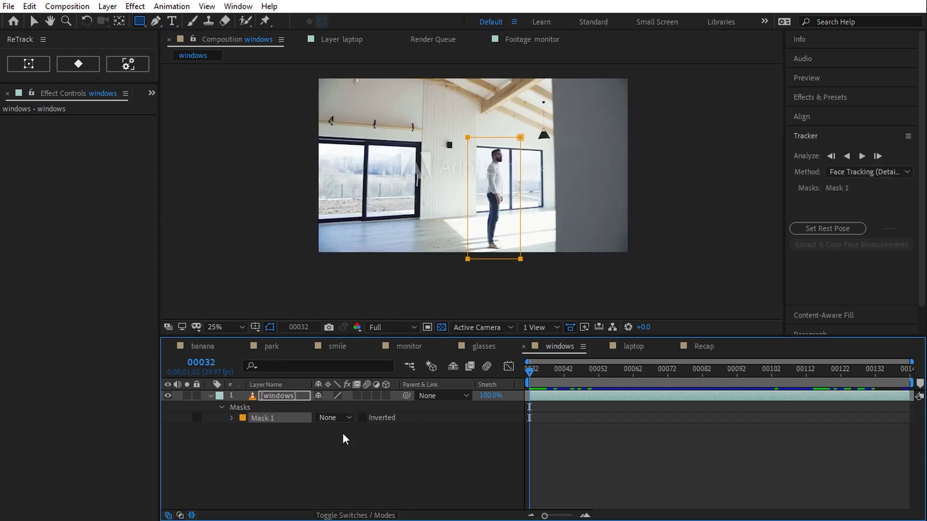
{"action": "left_click", "coordinate": [231, 418]}
{"action": "left_click", "coordinate": [253, 429]}
{"action": "left_click_drag", "start_coordinate": [539, 381], "coordinate": [906, 385]}
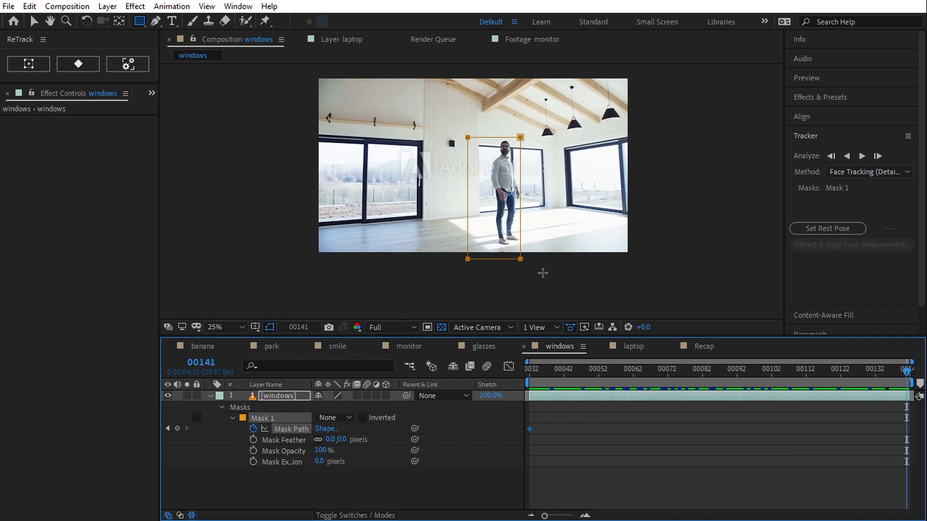
{"action": "key", "text": "v"}
{"action": "left_click_drag", "start_coordinate": [496, 259], "coordinate": [497, 260]}
{"action": "left_click_drag", "start_coordinate": [907, 385], "coordinate": [453, 389]}
{"action": "left_click", "coordinate": [334, 418]}
{"action": "left_click", "coordinate": [344, 449]}
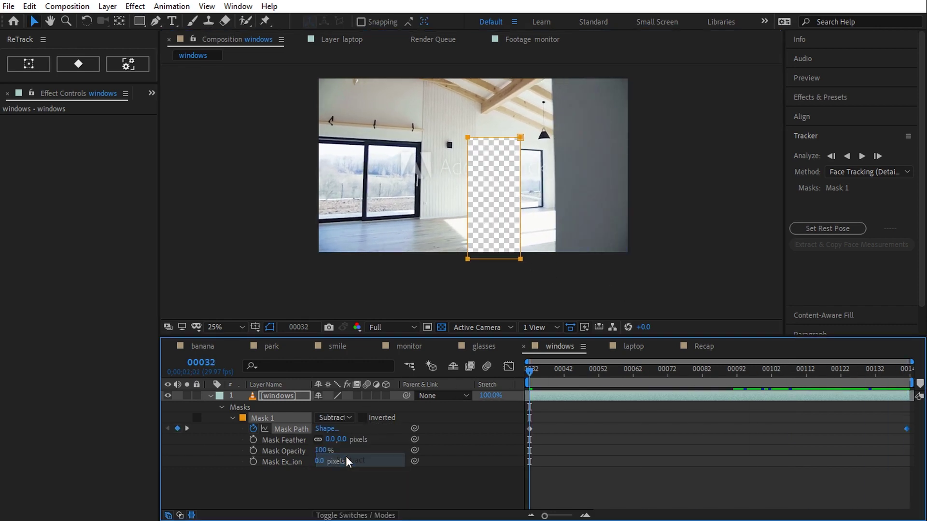
Choose Layer > Pre-compose for the windows layer.
{"action": "left_click", "coordinate": [296, 399]}
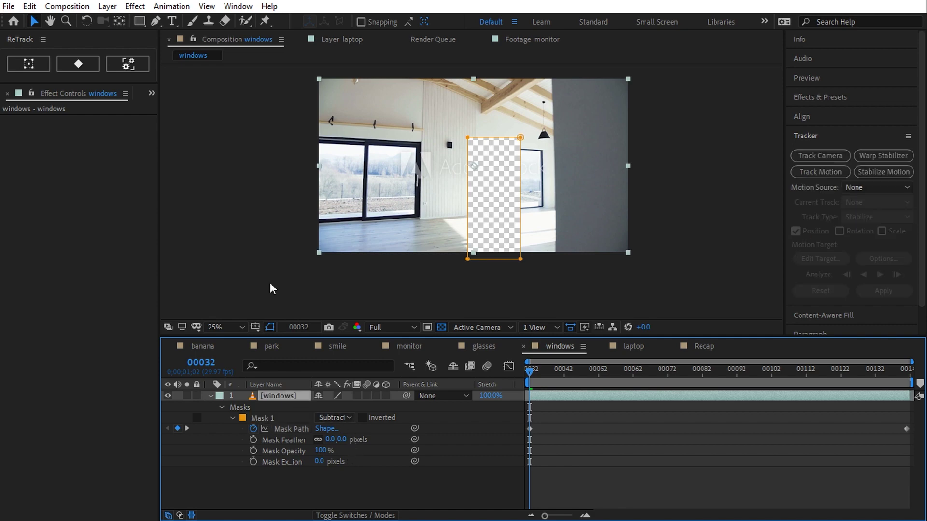
{"action": "left_click", "coordinate": [108, 7]}
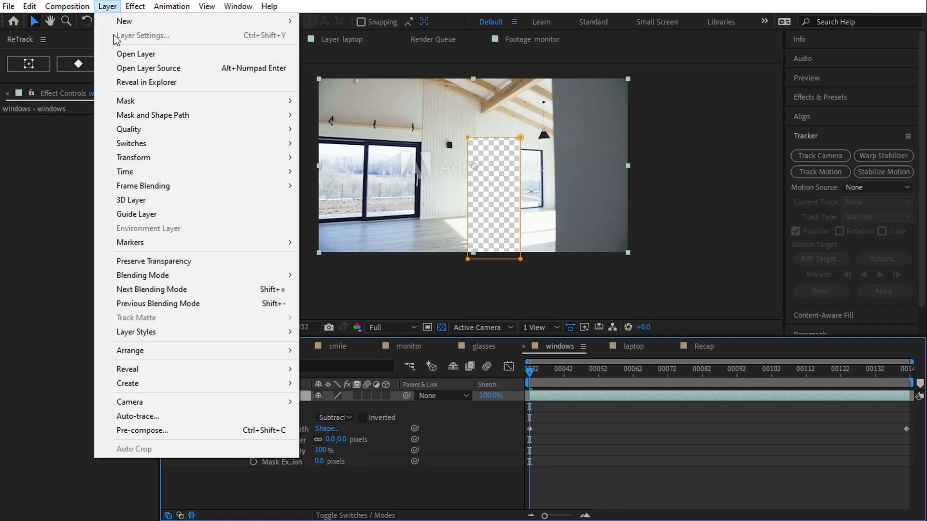
{"action": "left_click", "coordinate": [186, 430]}
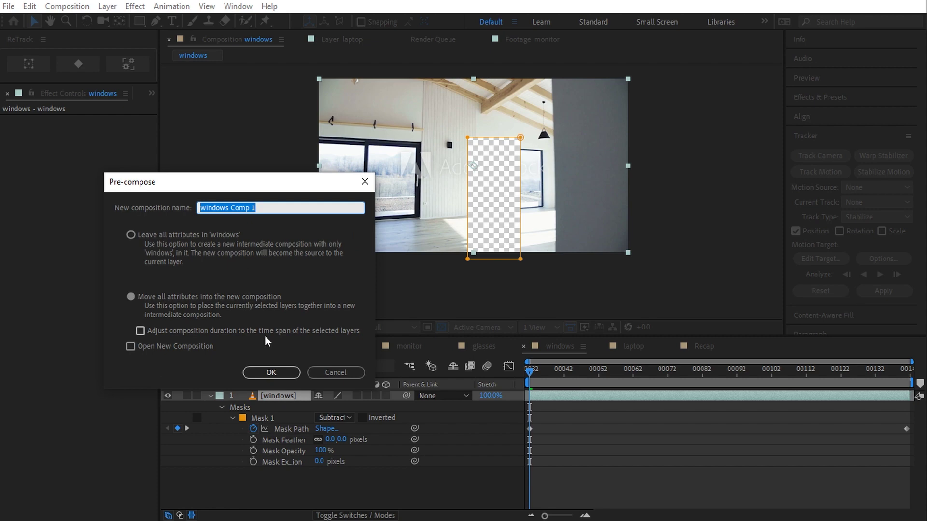
Nest the footage as windows Comp 1 and apply 3D Camera Tracker, expanding its Advanced settings.
{"action": "left_click", "coordinate": [268, 373]}
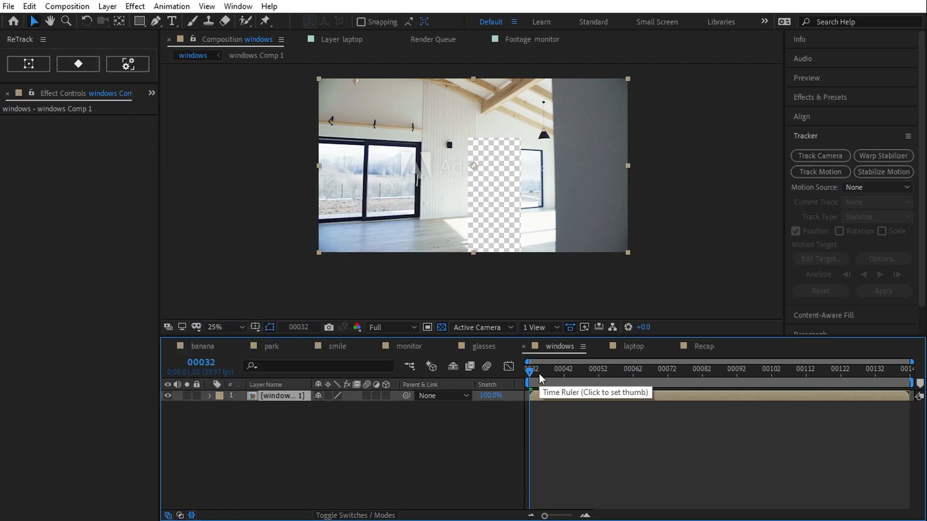
{"action": "left_click_drag", "start_coordinate": [539, 373], "coordinate": [652, 382]}
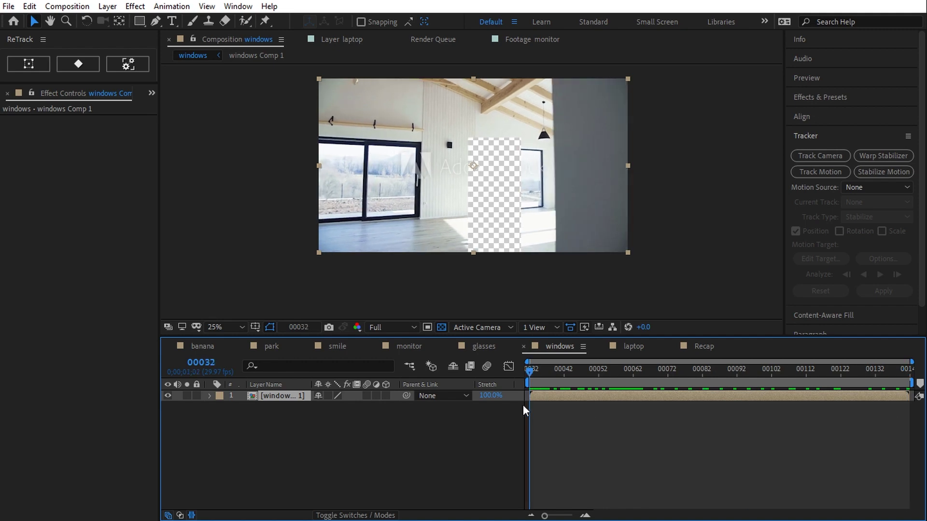
{"action": "right_click", "coordinate": [78, 137]}
{"action": "left_click", "coordinate": [99, 153]}
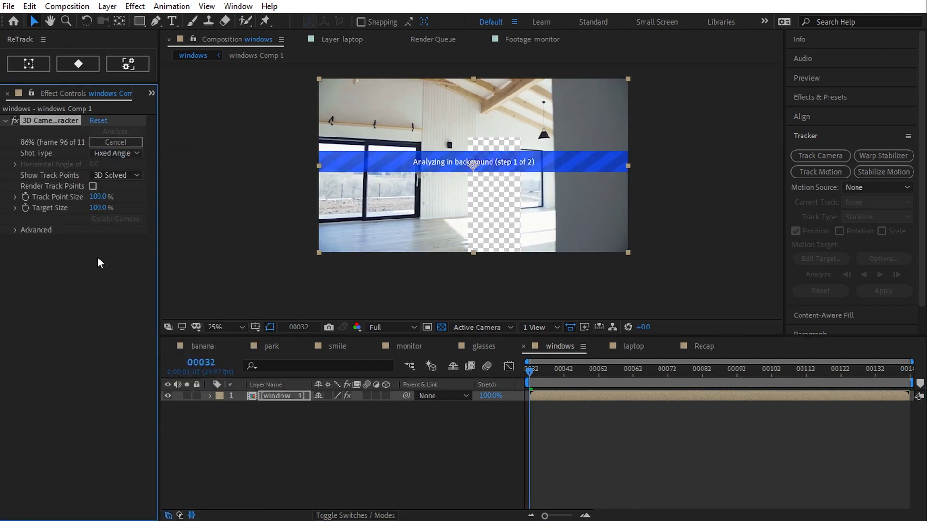
{"action": "left_click_drag", "start_coordinate": [531, 369], "coordinate": [801, 395]}
{"action": "left_click", "coordinate": [15, 231]}
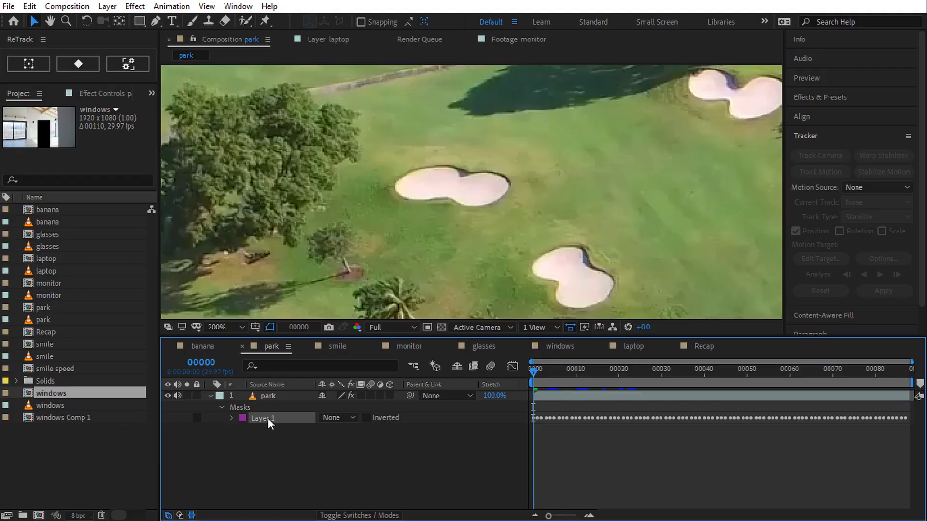
Delete the old bunker mask and pen-draw a curved mask around the bunker.
{"action": "left_click", "coordinate": [268, 418]}
{"action": "key", "text": "Delete"}
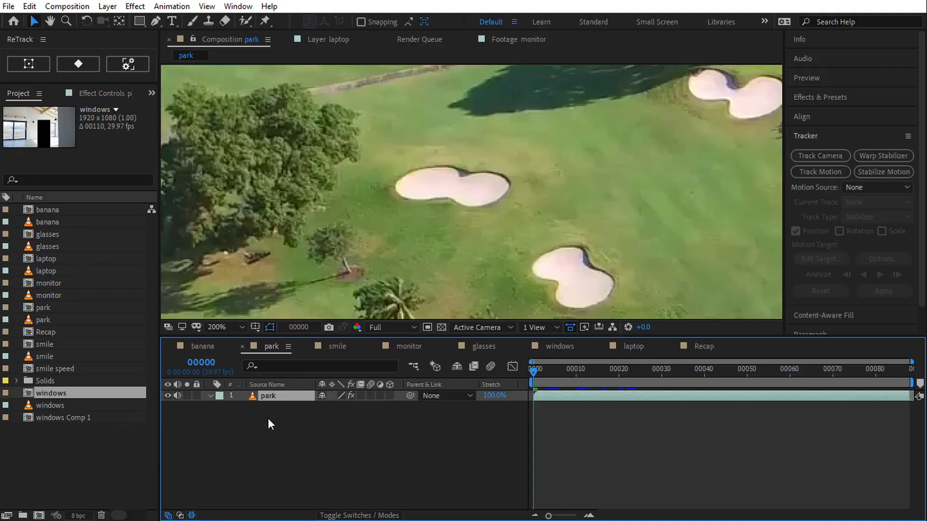
{"action": "left_click", "coordinate": [155, 21]}
{"action": "left_click_drag", "start_coordinate": [401, 147], "coordinate": [442, 142]}
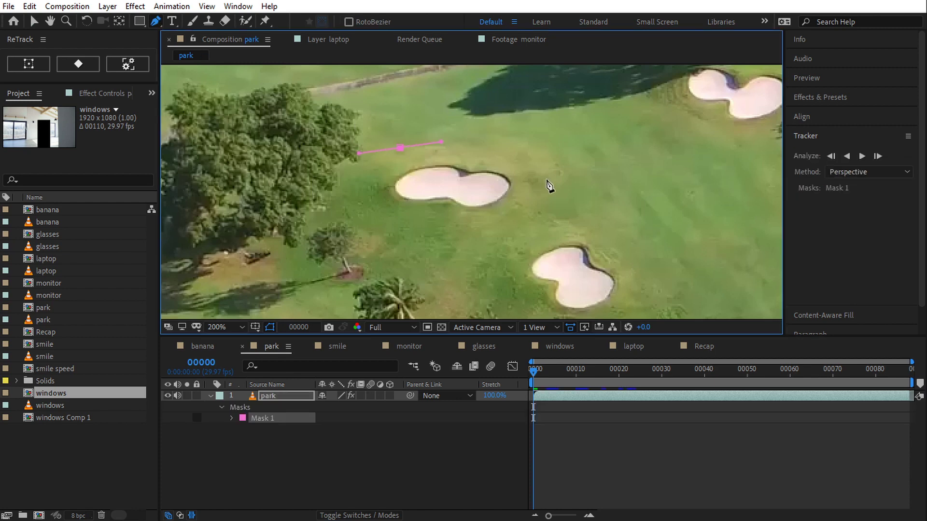
{"action": "left_click_drag", "start_coordinate": [537, 174], "coordinate": [543, 197]}
{"action": "left_click", "coordinate": [474, 225]}
{"action": "left_click", "coordinate": [369, 194]}
{"action": "left_click", "coordinate": [372, 167]}
{"action": "left_click", "coordinate": [401, 147]}
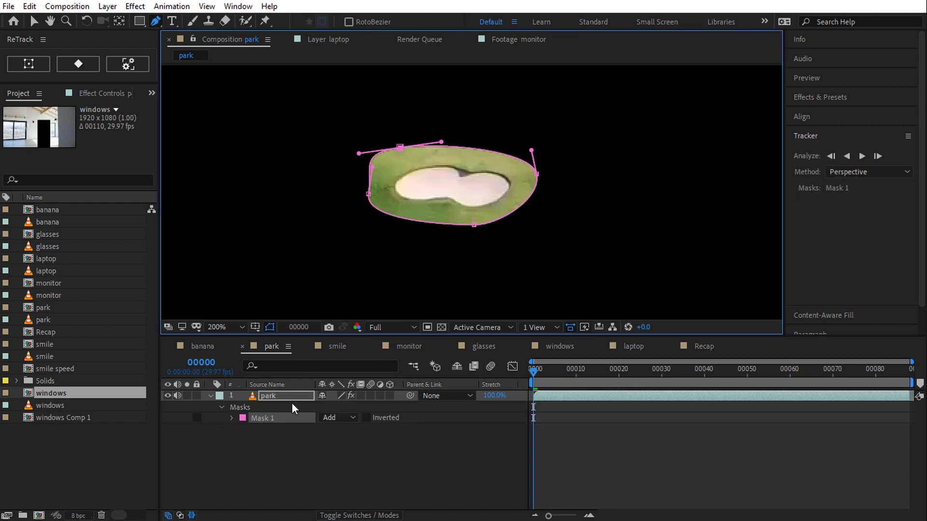
Colour the new bunker mask blue and set its mode to None.
{"action": "left_click", "coordinate": [242, 418]}
{"action": "left_click", "coordinate": [627, 217]}
{"action": "left_click", "coordinate": [728, 209]}
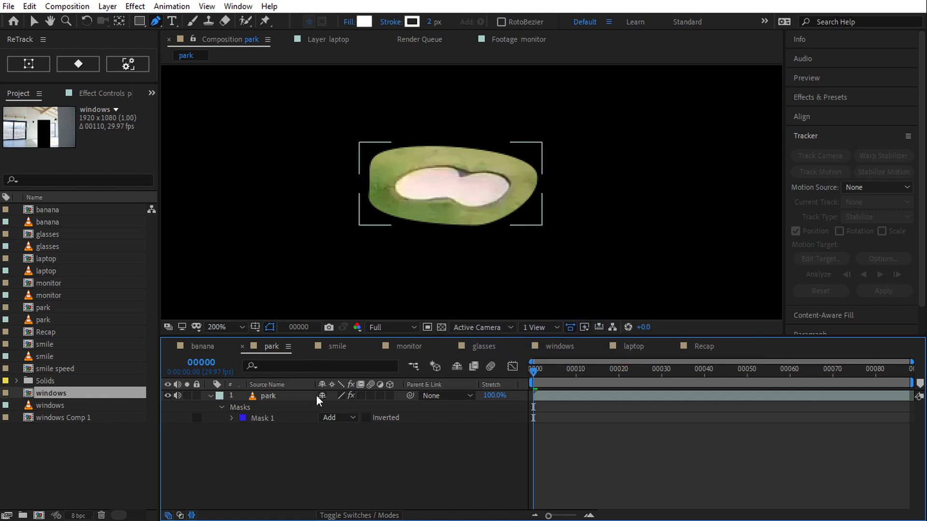
{"action": "left_click", "coordinate": [331, 418]}
{"action": "left_click", "coordinate": [333, 429]}
{"action": "left_click", "coordinate": [269, 418]}
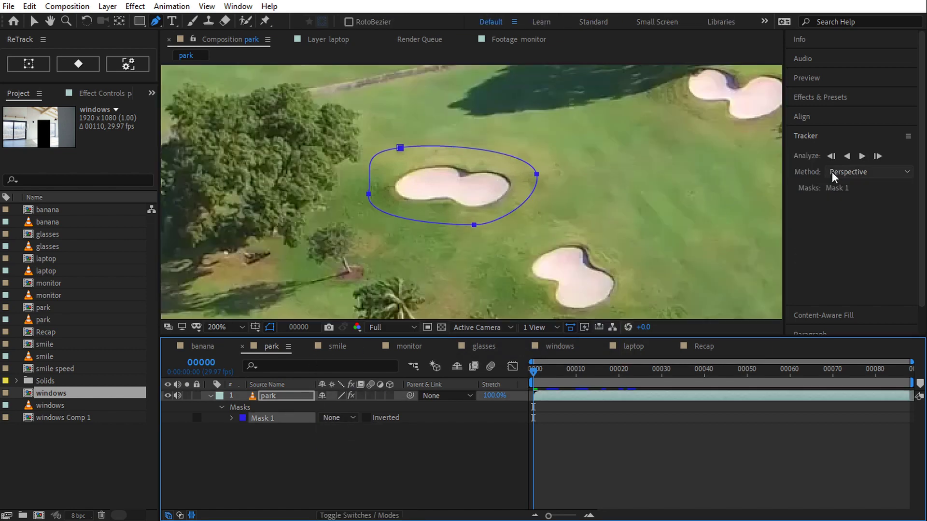
Track the mask forward with the Perspective method and check the result.
{"action": "left_click", "coordinate": [848, 173]}
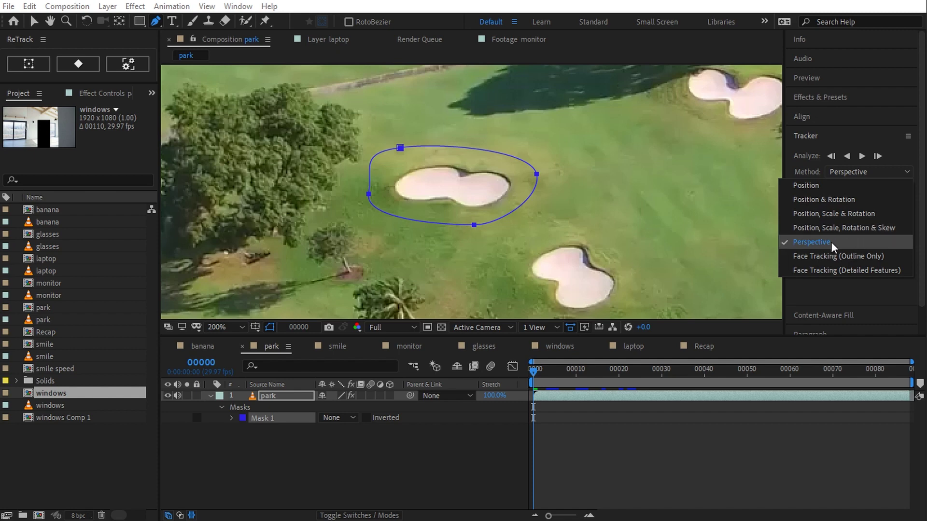
{"action": "left_click", "coordinate": [863, 157]}
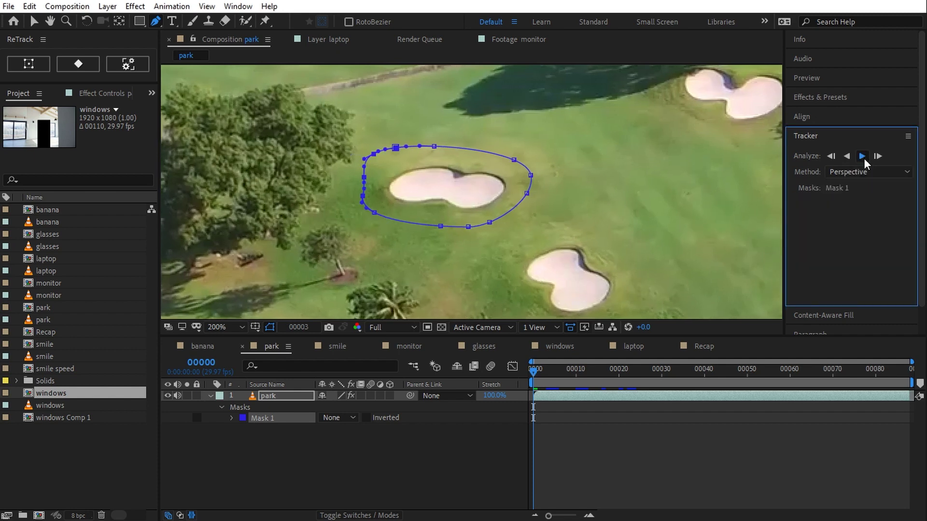
{"action": "left_click", "coordinate": [533, 369]}
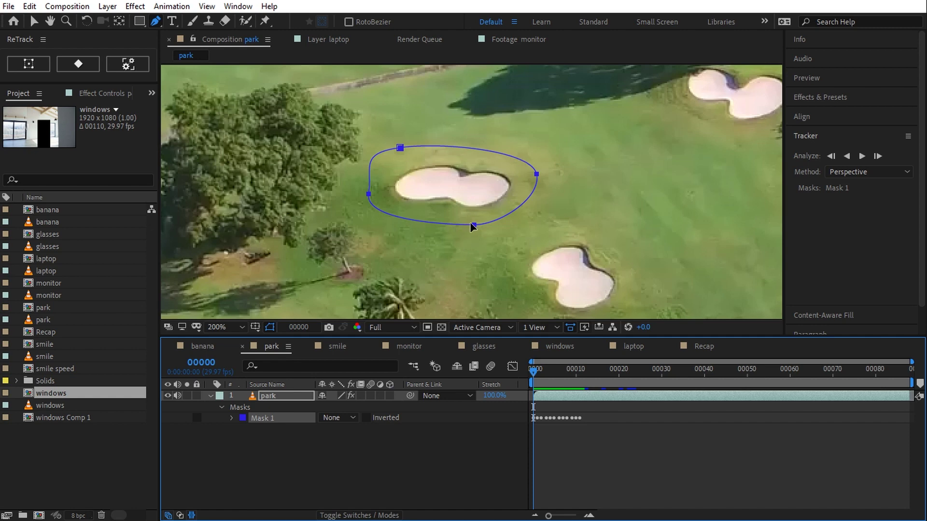
{"action": "key", "text": "Page_Down"}
{"action": "key", "text": "Page_Down"}
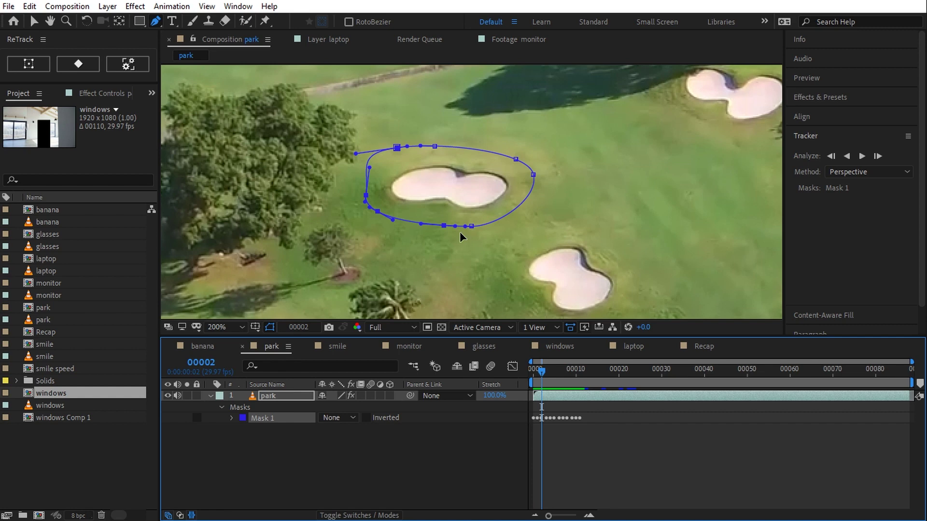
Select the bunker mask and send it to ReTrack.
{"action": "key", "text": "v"}
{"action": "left_click", "coordinate": [467, 240]}
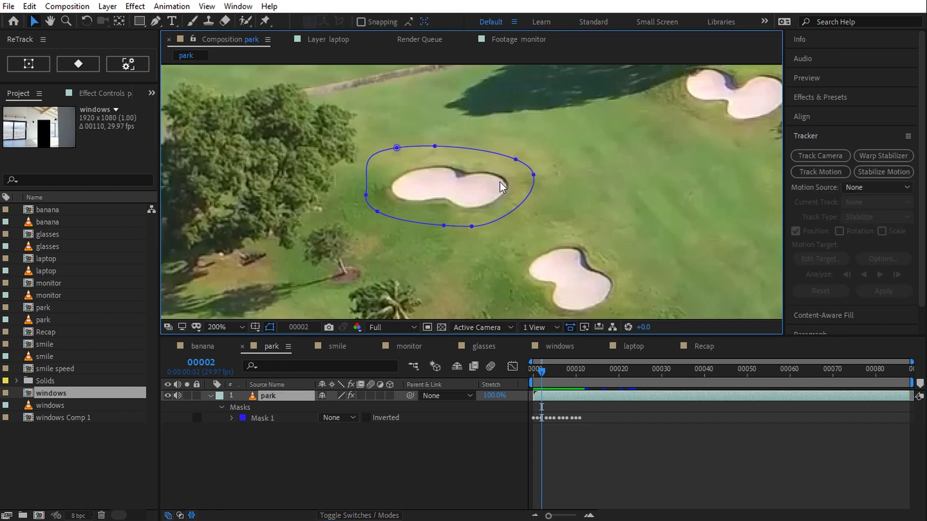
{"action": "left_click", "coordinate": [264, 418]}
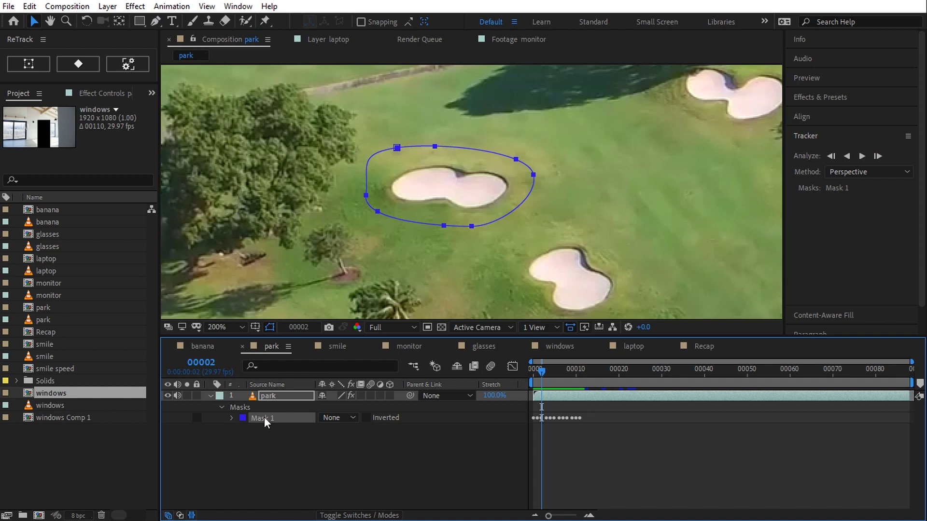
{"action": "left_click", "coordinate": [35, 63]}
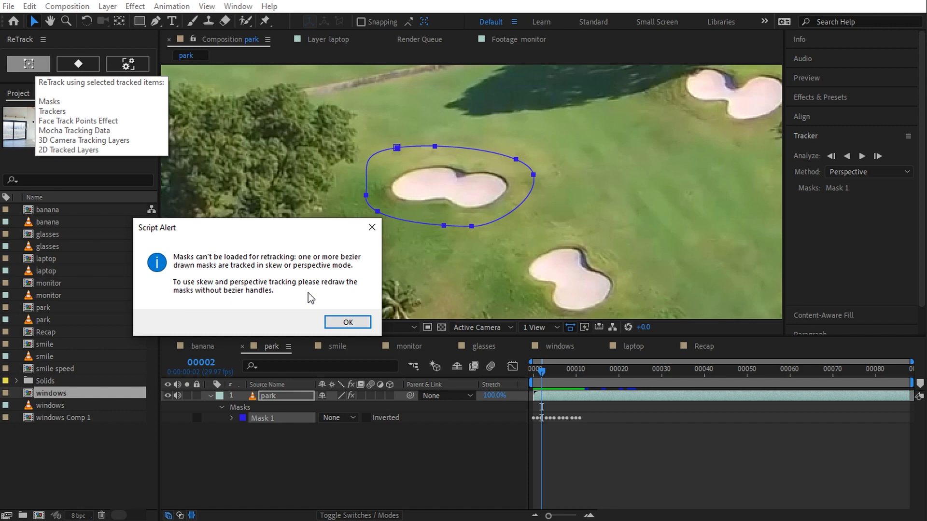
Dismiss the alert, delete the curved bunker mask, and return to frame 00000.
{"action": "left_click", "coordinate": [343, 321]}
{"action": "key", "text": "Delete"}
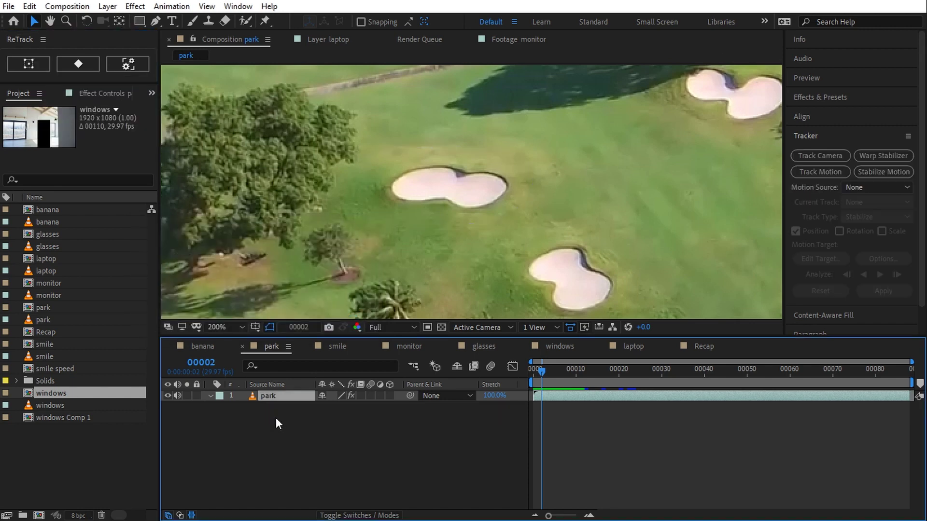
{"action": "left_click", "coordinate": [534, 372]}
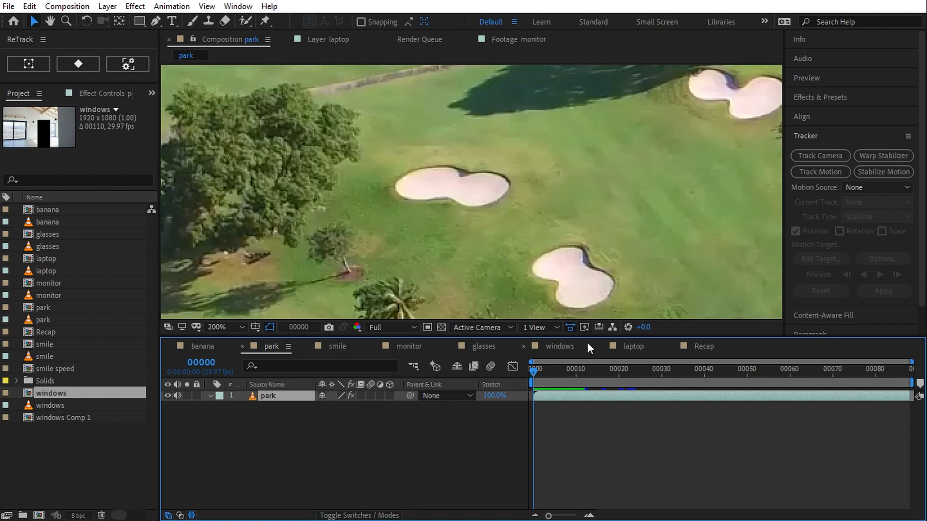
Draw a closed four-corner pen mask around the bunker.
{"action": "left_click", "coordinate": [155, 22]}
{"action": "left_click", "coordinate": [399, 158]}
{"action": "left_click", "coordinate": [540, 162]}
{"action": "left_click", "coordinate": [492, 220]}
{"action": "left_click", "coordinate": [376, 207]}
{"action": "left_click", "coordinate": [399, 158]}
Set the corner mask's mode to None, track it forward to frame 00033, and cancel ReTrack.
{"action": "left_click", "coordinate": [338, 417]}
{"action": "left_click", "coordinate": [349, 431]}
{"action": "left_click", "coordinate": [862, 156]}
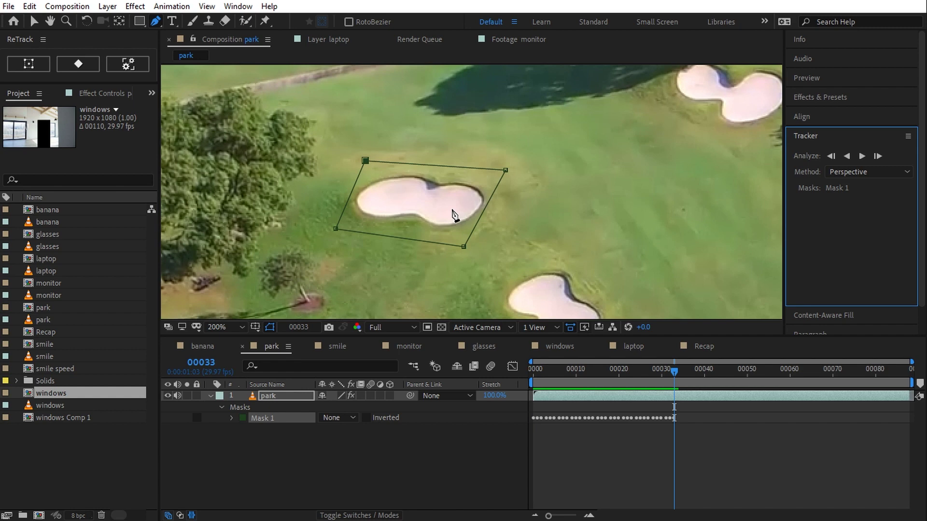
{"action": "left_click", "coordinate": [29, 63]}
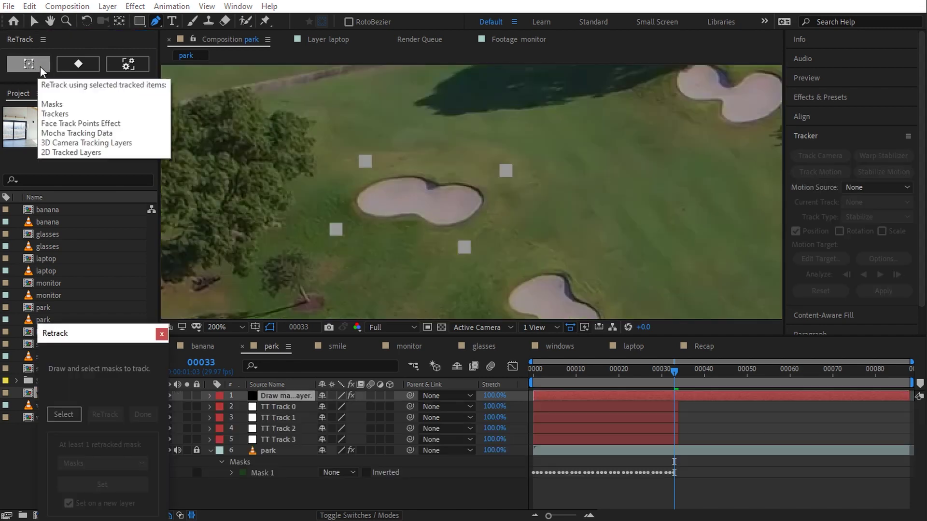
{"action": "left_click", "coordinate": [162, 334]}
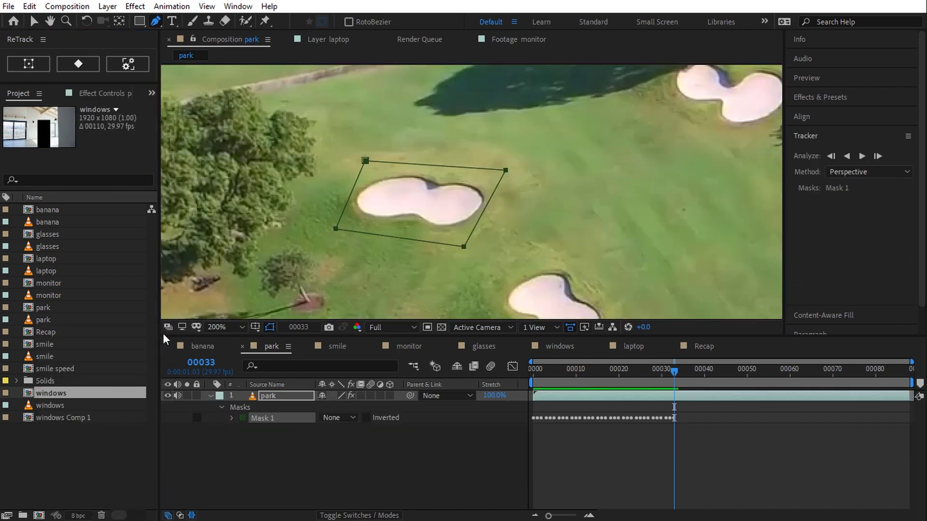